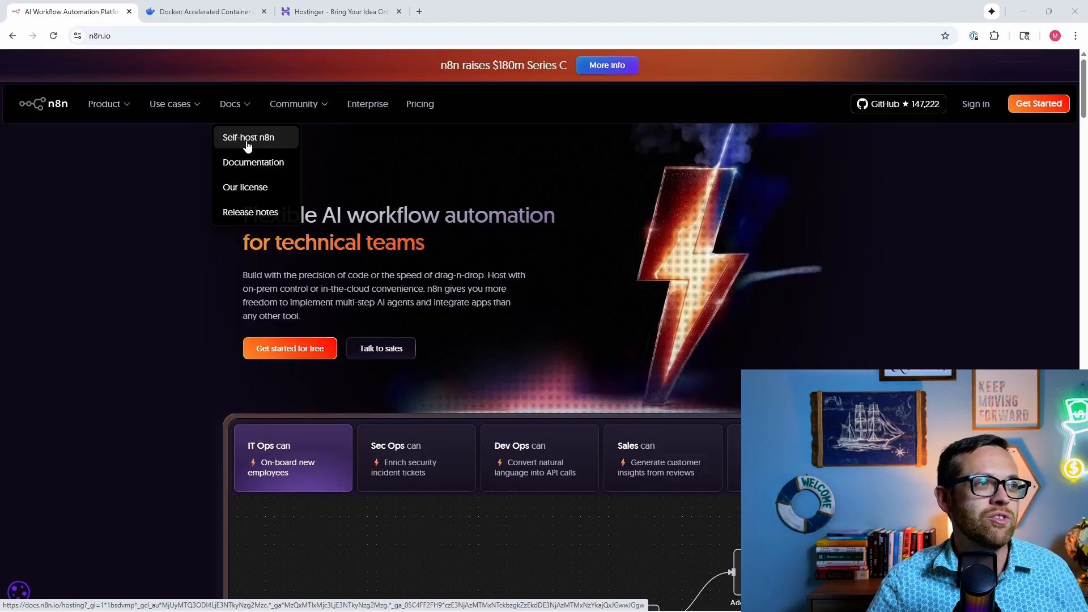
Open n8n's self-hosting documentation from the n8n website
left_click(248, 145)
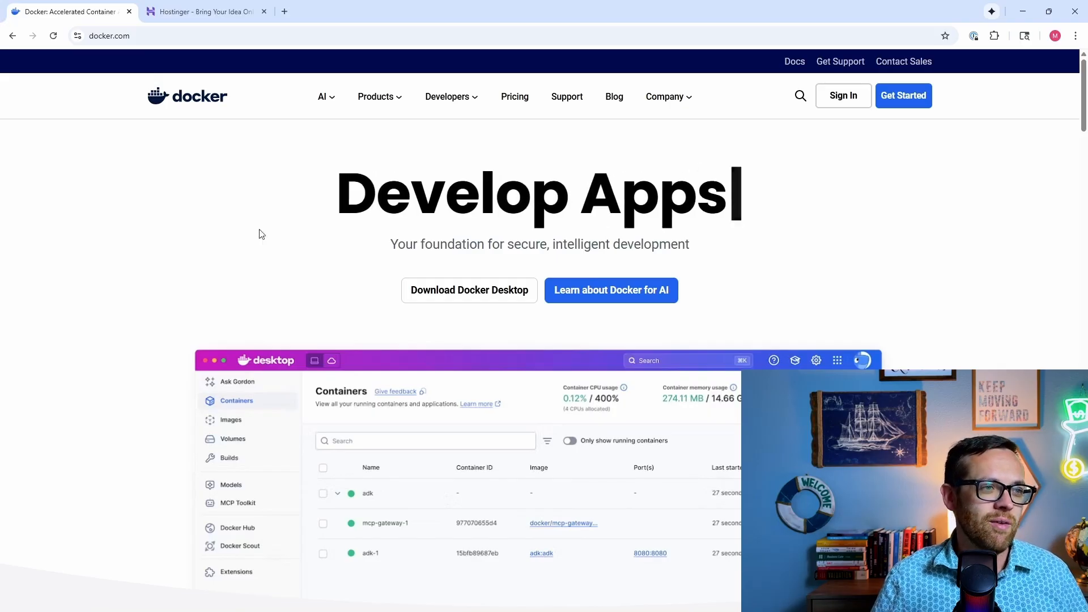
Download Docker Desktop for Windows AMD64 from docker.com and launch the downloaded installer
mouse_move(460, 289)
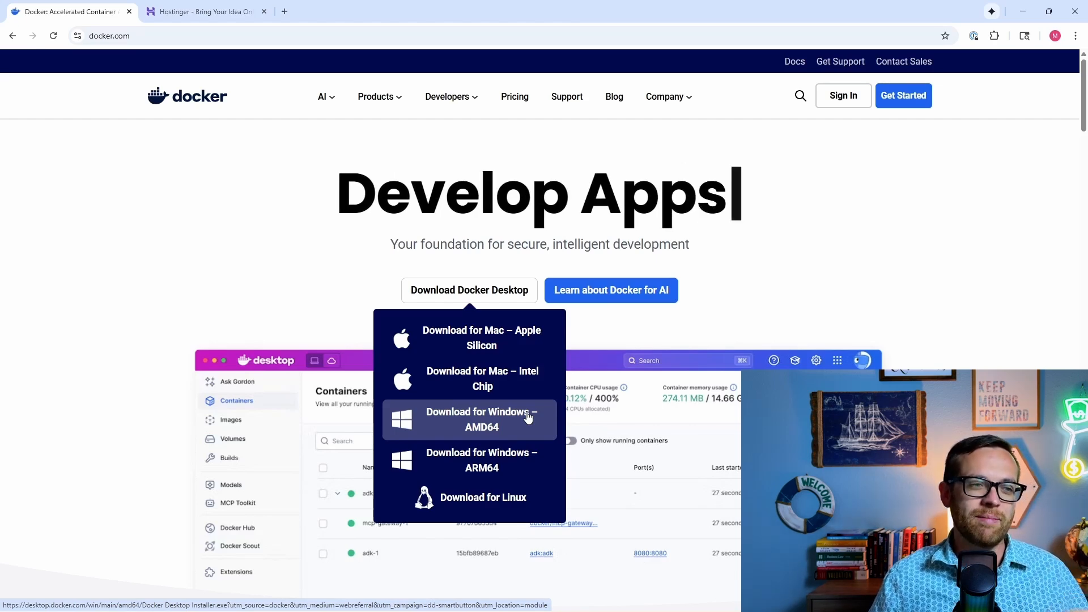
left_click(489, 427)
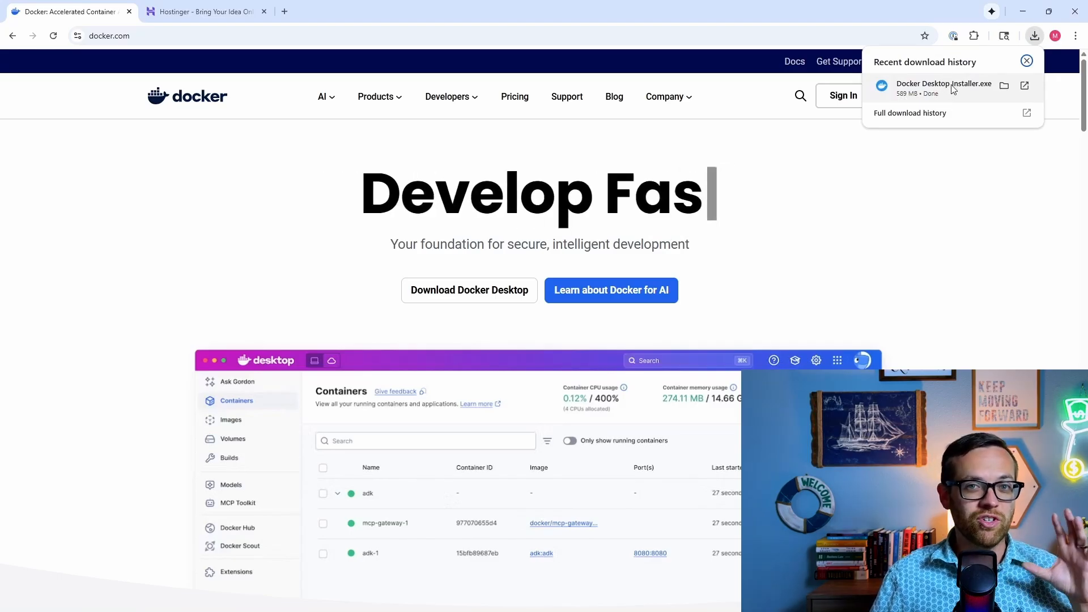
left_click(954, 88)
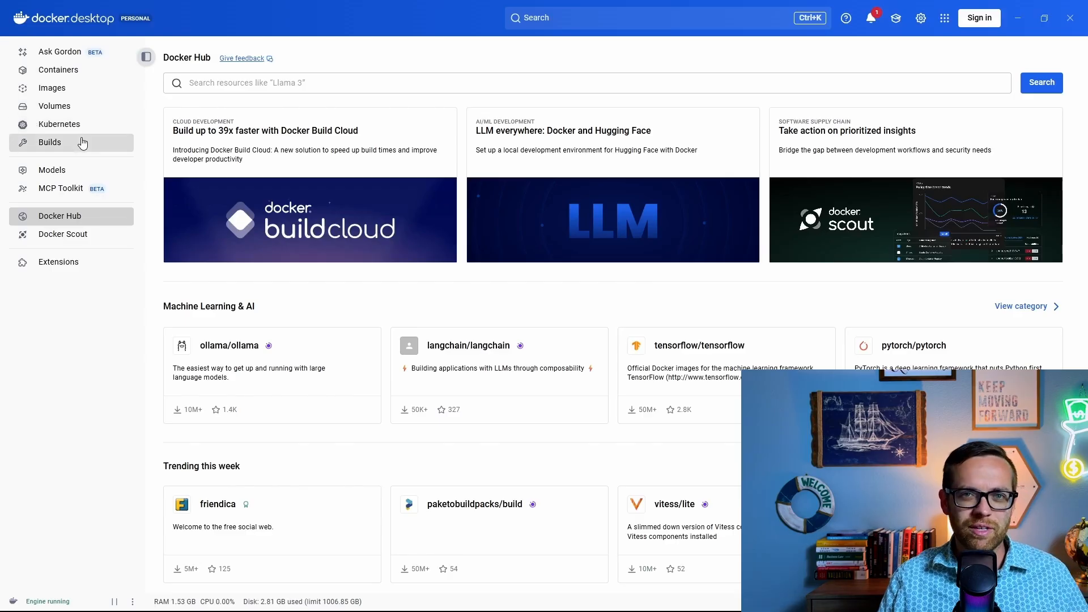
Create a new Docker volume named data_n8n in Docker Desktop
left_click(85, 109)
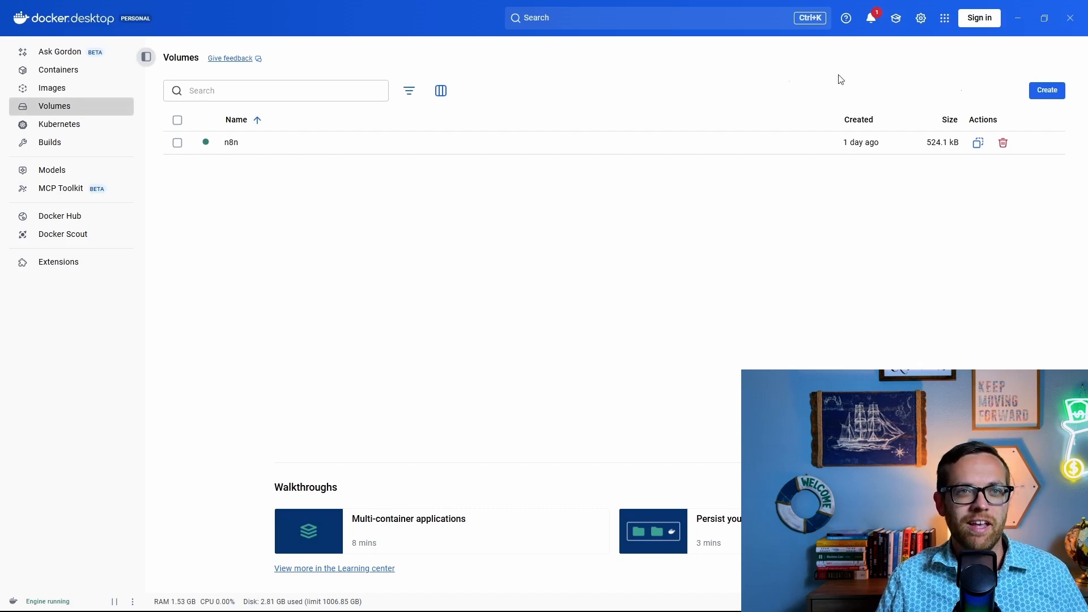
left_click(1039, 93)
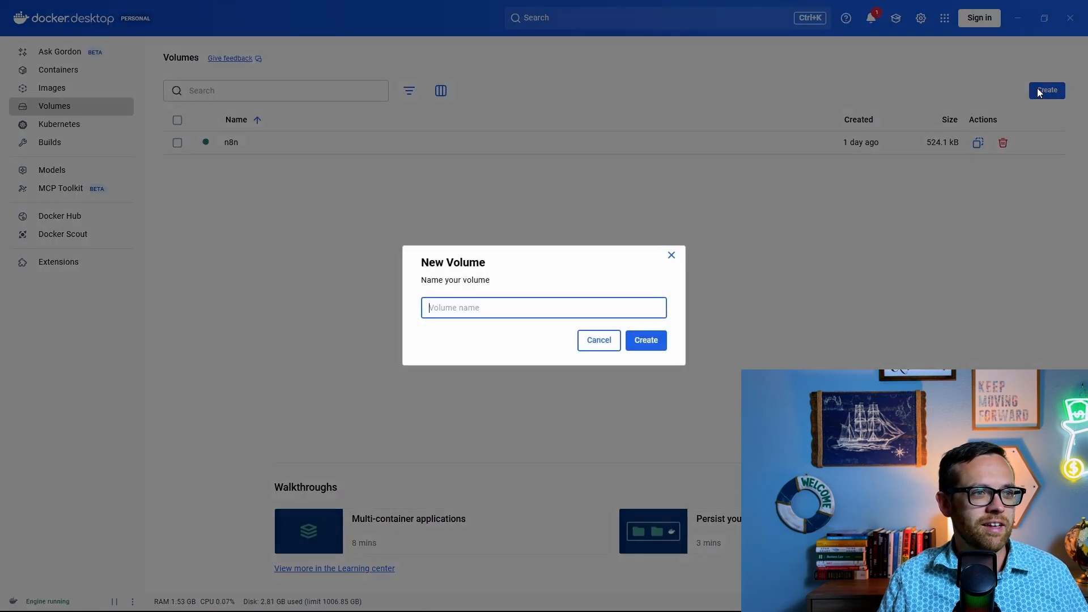
type("data_n8n")
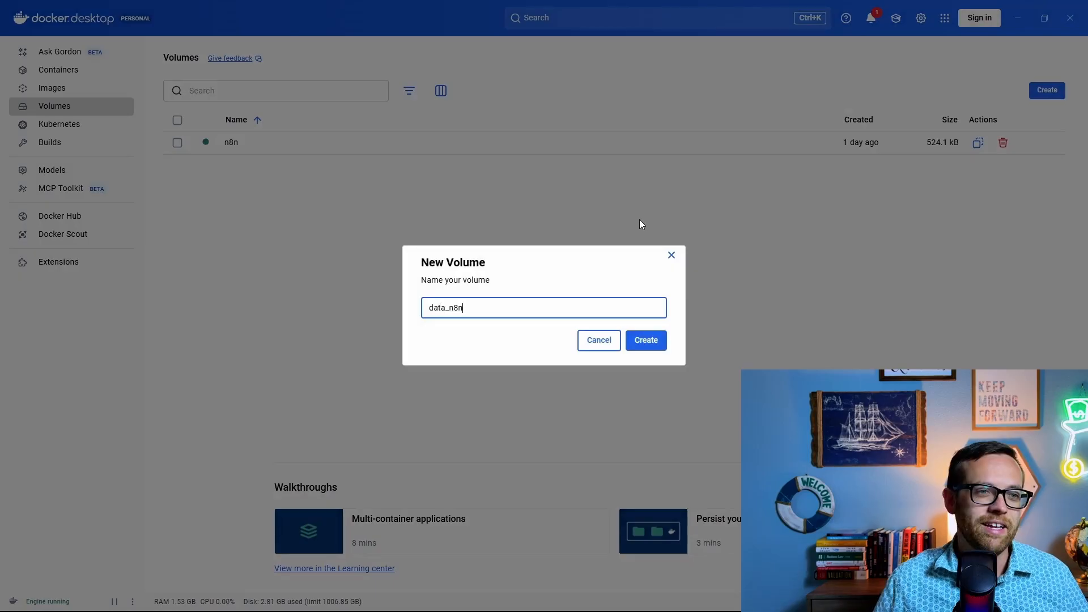
left_click(646, 341)
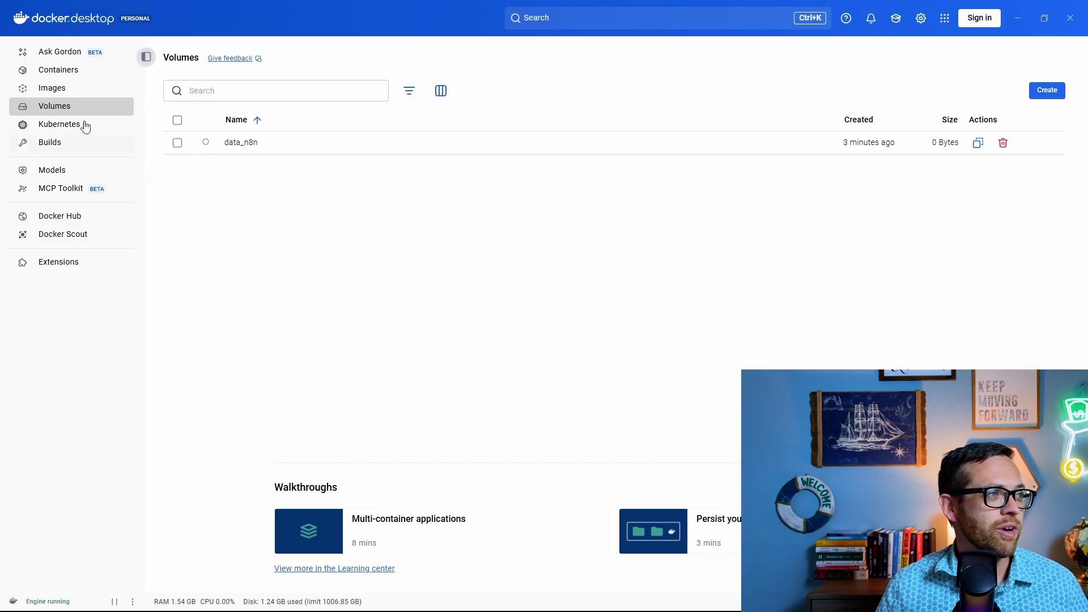
Search the Docker images for n8n and pull the latest n8nio/n8n image
left_click(56, 87)
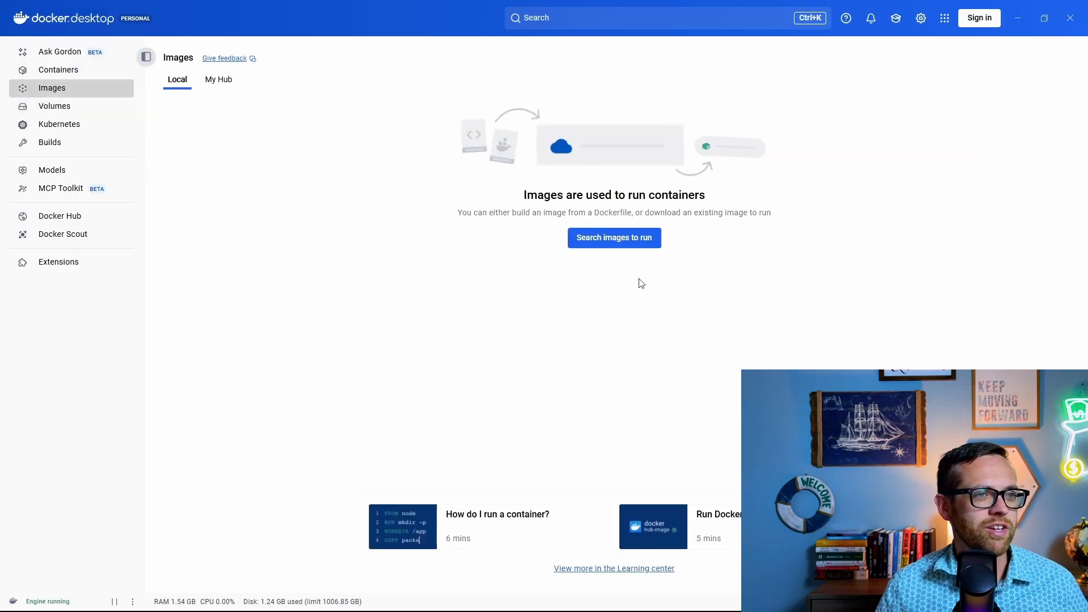
left_click(632, 245)
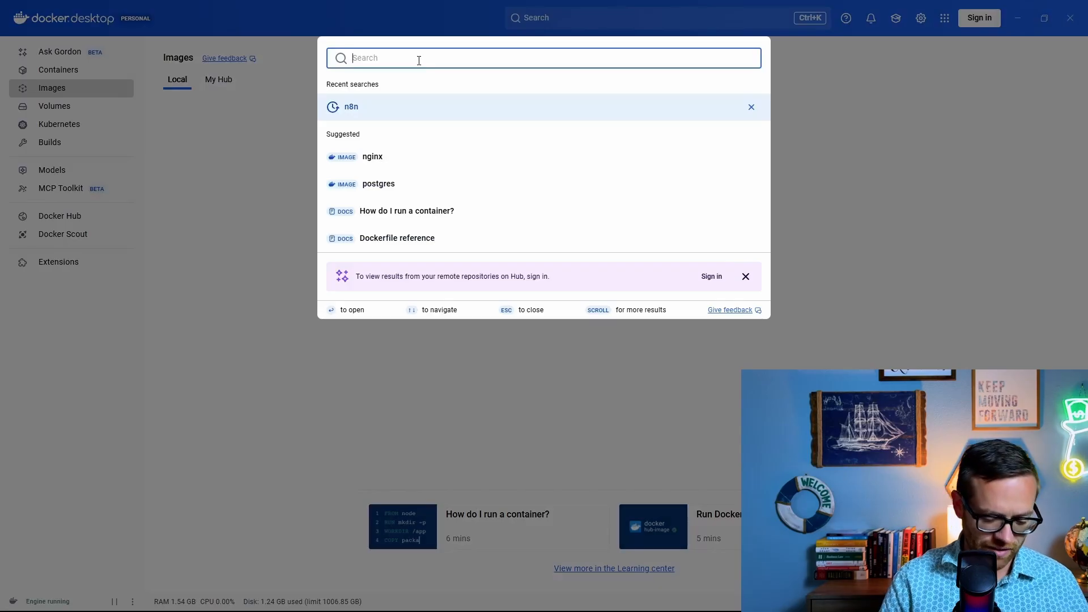
type("n8n")
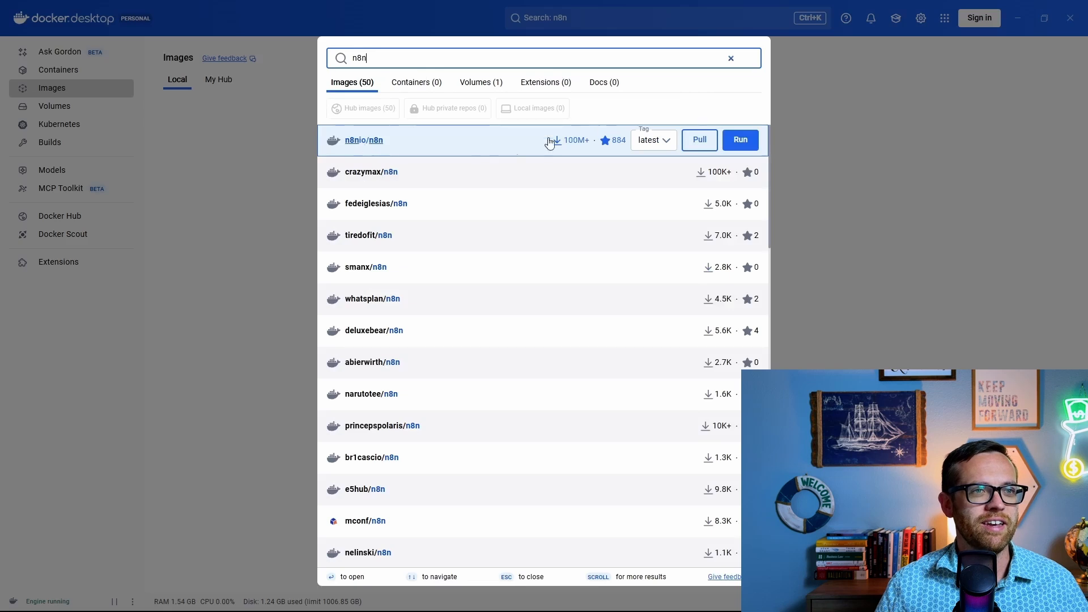
left_click(707, 144)
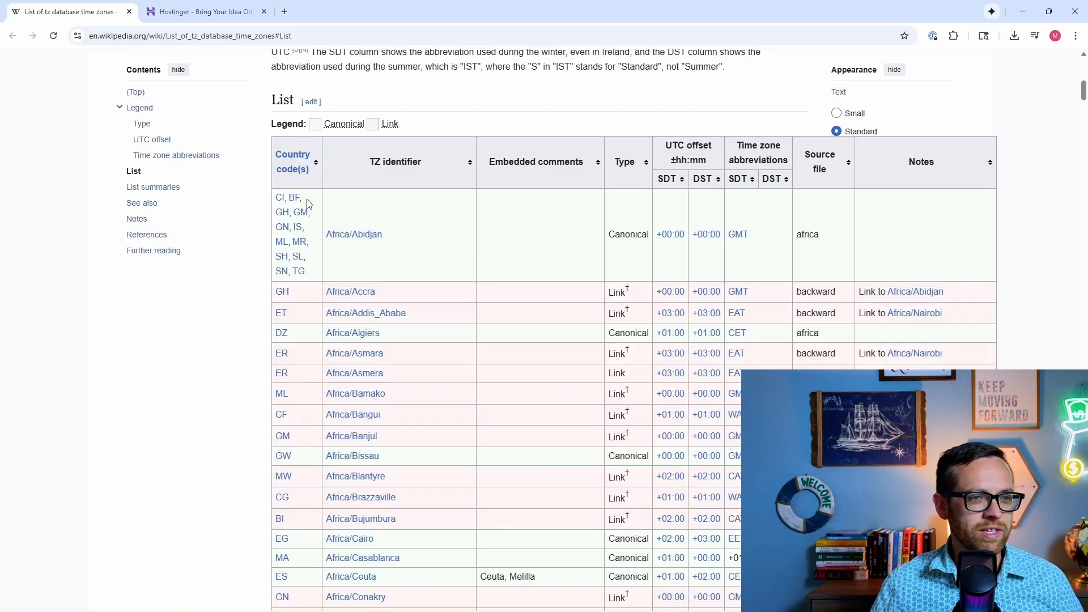
Look up the America/New_York identifier in Wikipedia's list of tz database time zones and highlight it
scroll(309, 204, "down", 14)
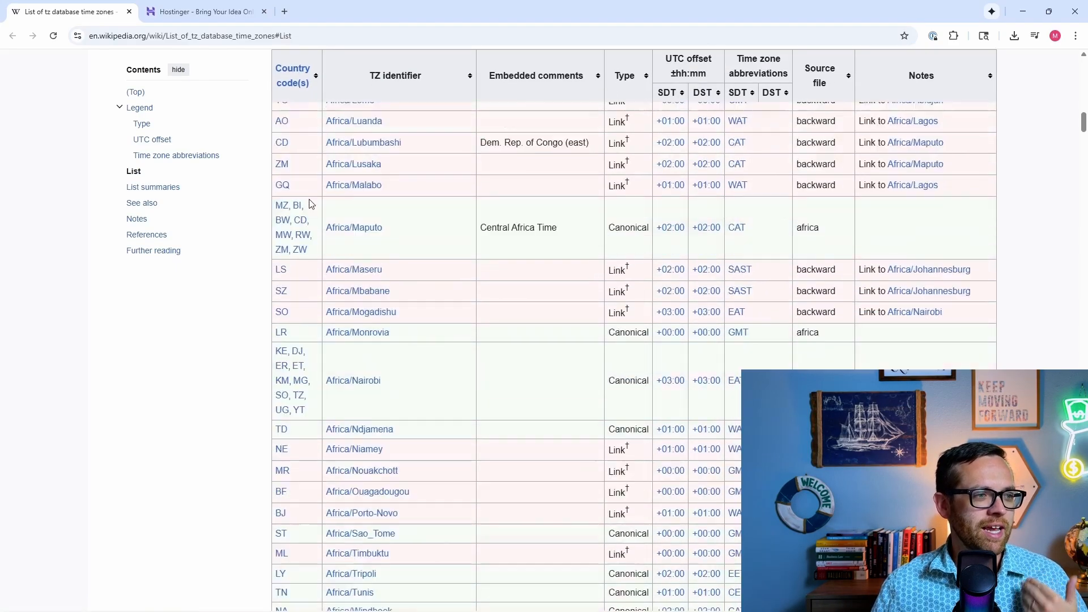
scroll(311, 204, "down", 10)
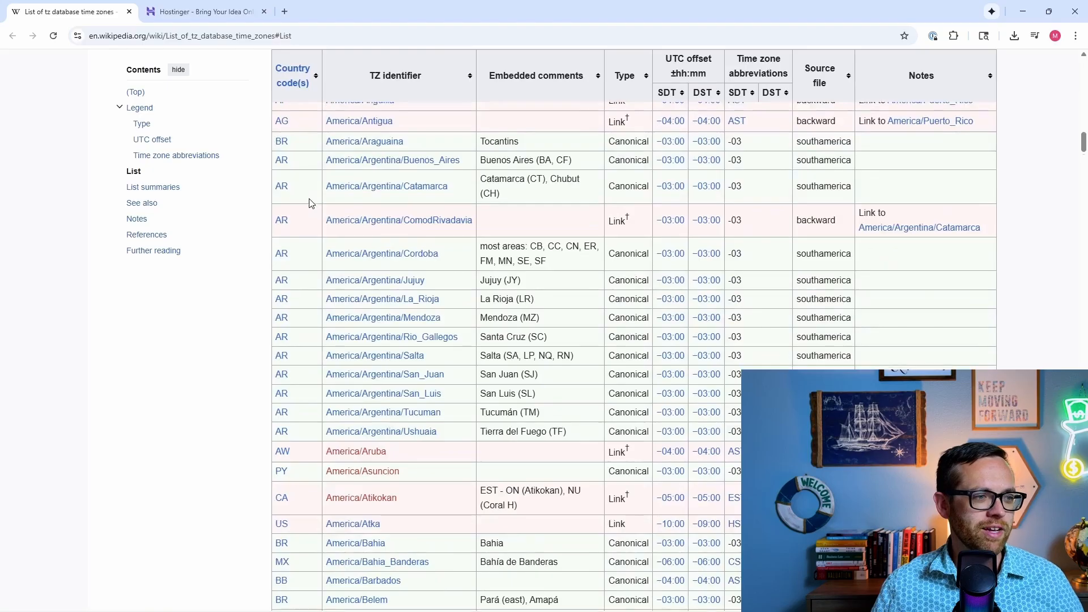
scroll(310, 204, "down", 10)
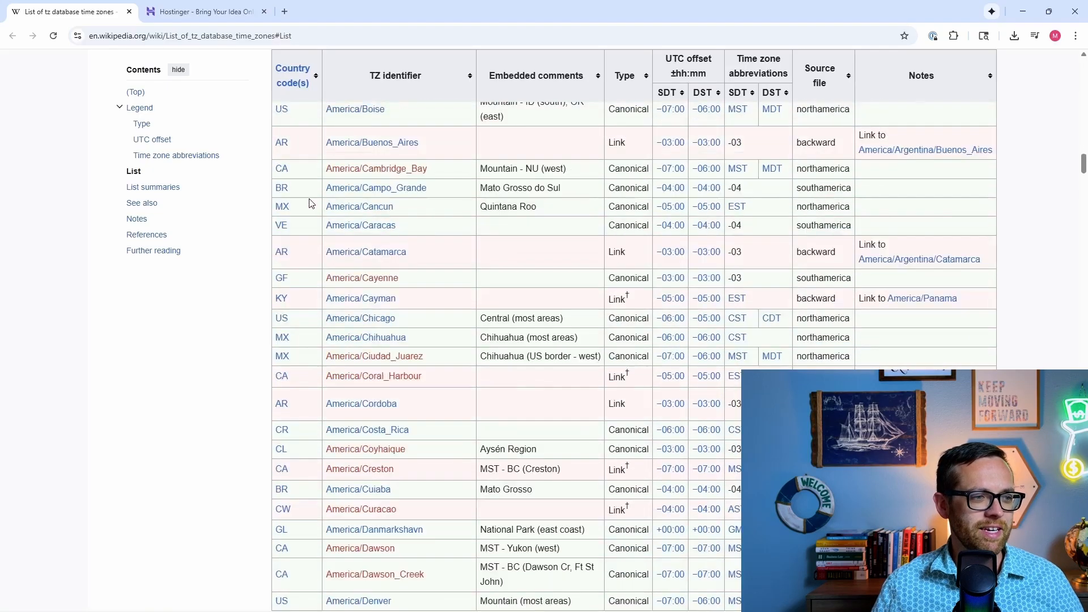
scroll(311, 204, "down", 4)
scroll(428, 380, "down", 20)
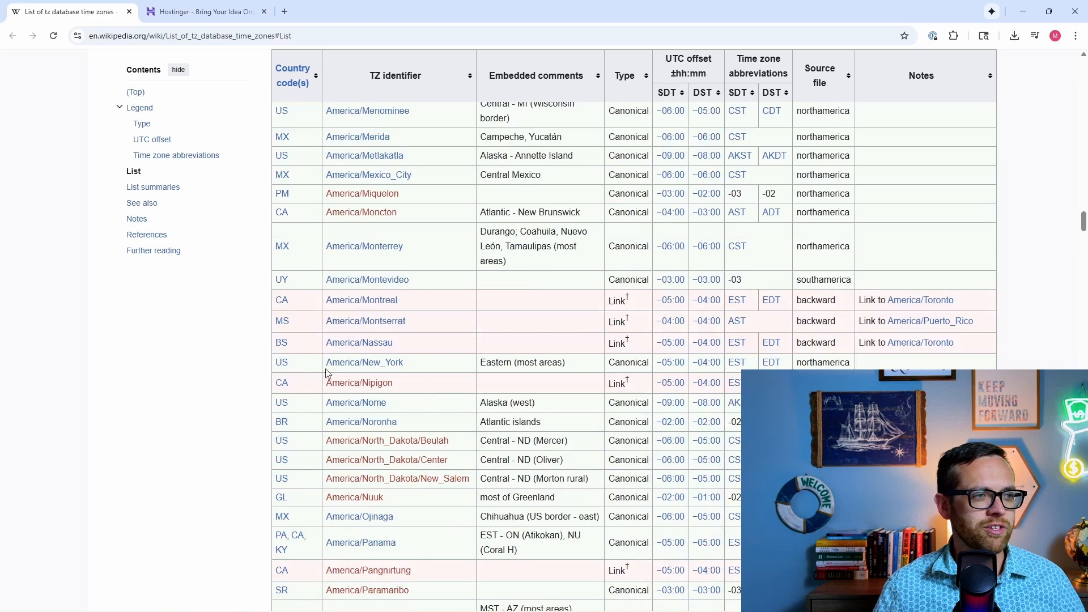
left_click_drag(420, 370, 327, 372)
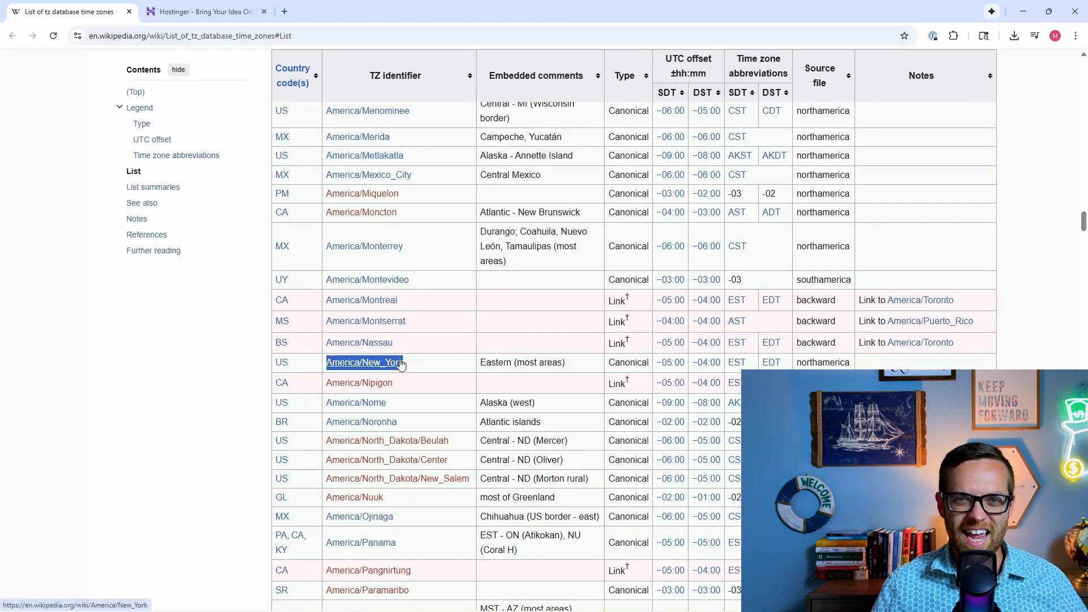
mouse_move(401, 365)
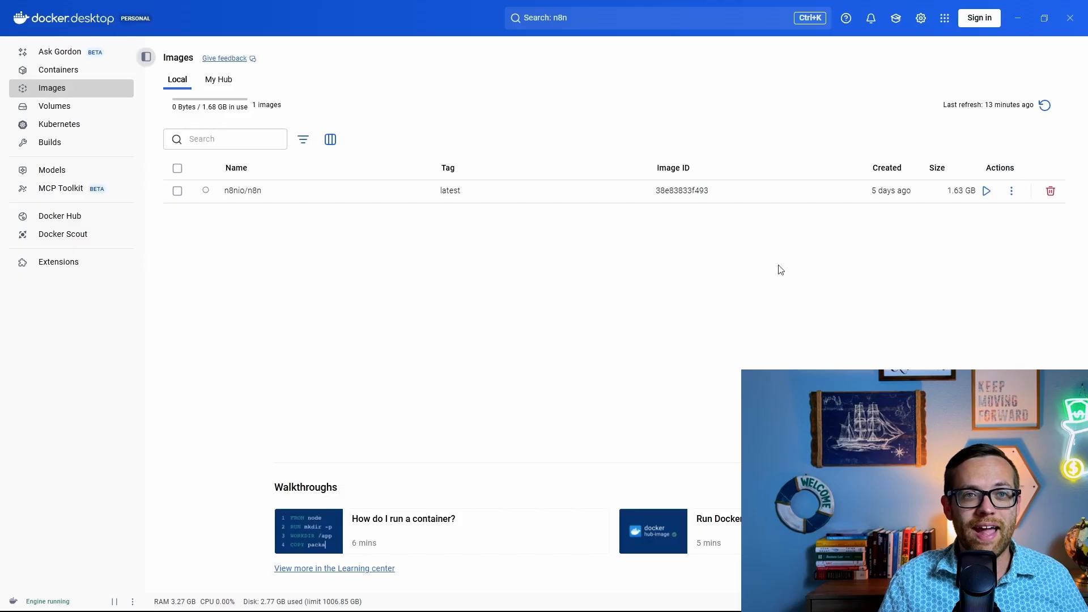
Set up a new container from the n8nio/n8n image in Docker Desktop, named n8n, with host port 5676
left_click(986, 191)
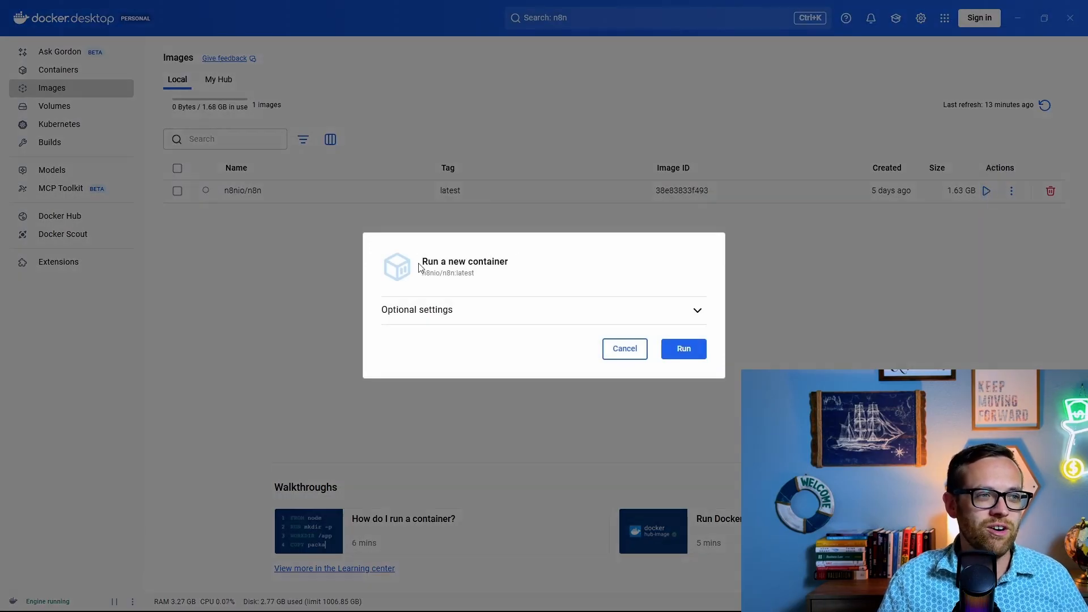
left_click(434, 315)
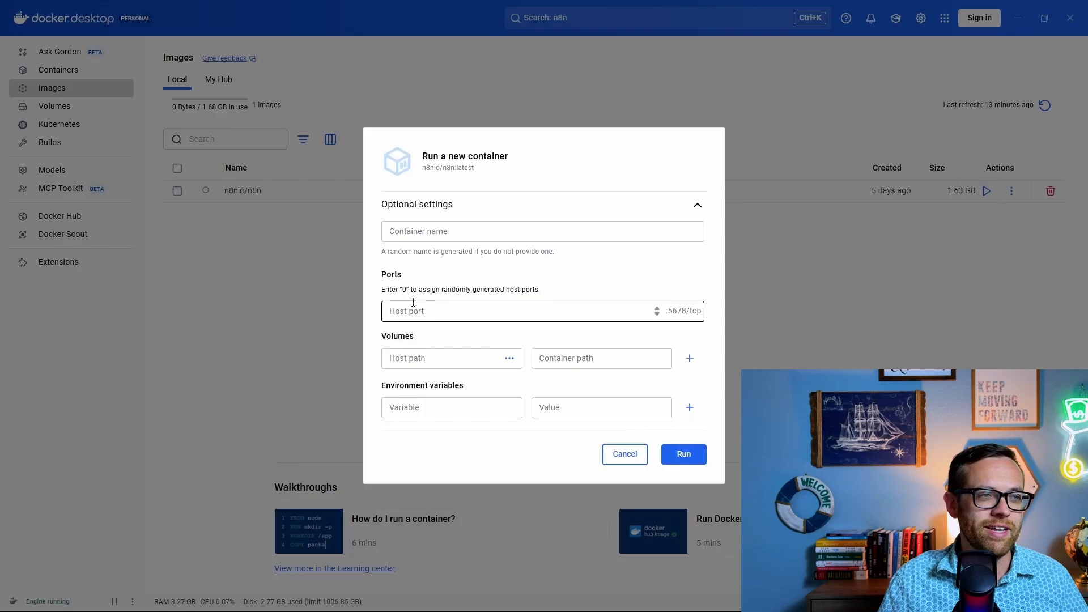
left_click(433, 232)
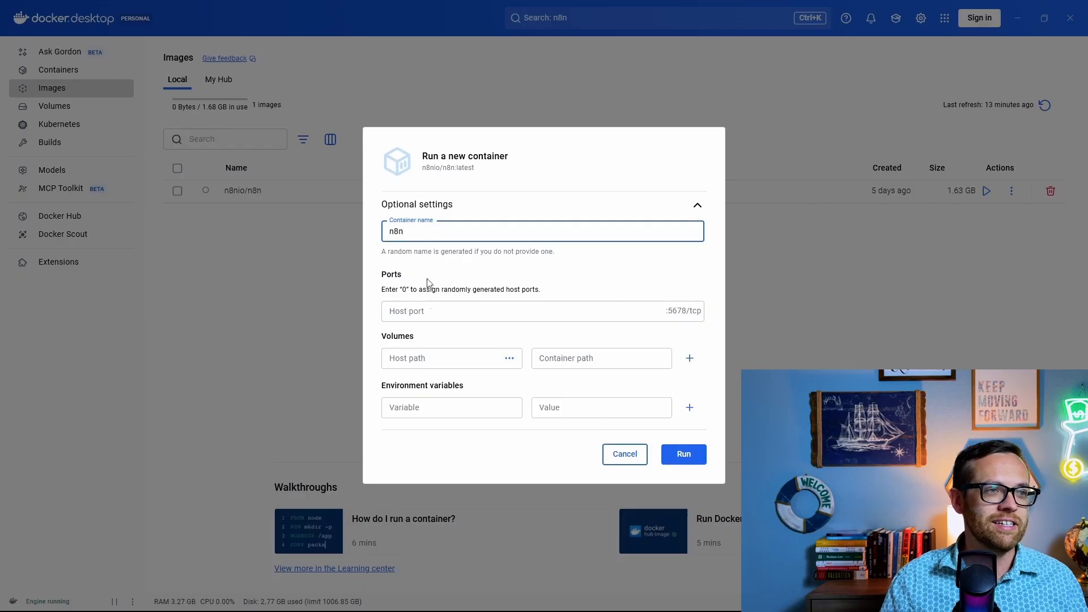
left_click(431, 310)
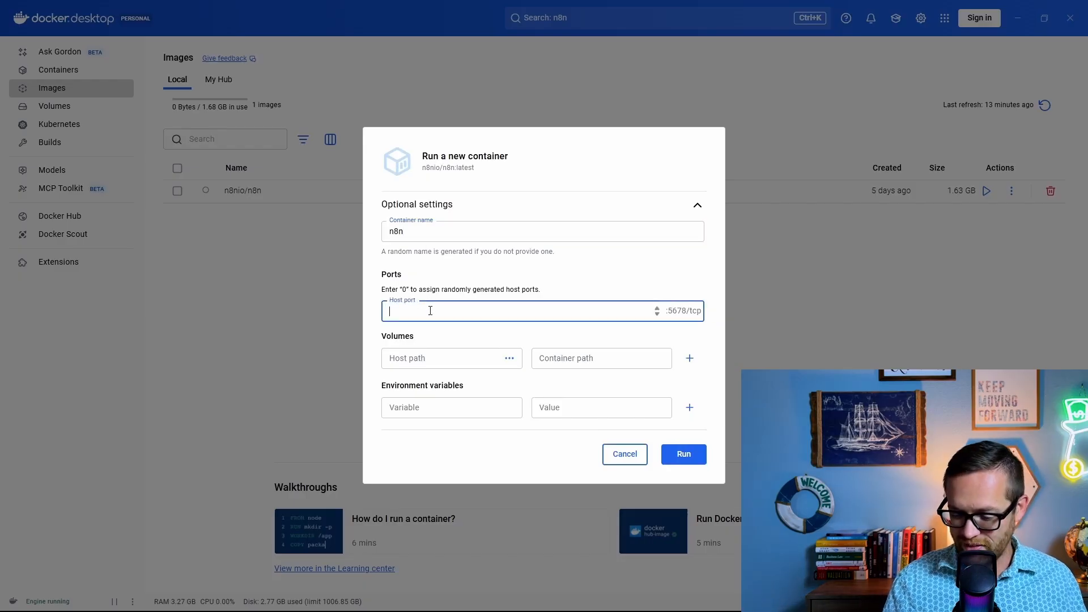
type("5678")
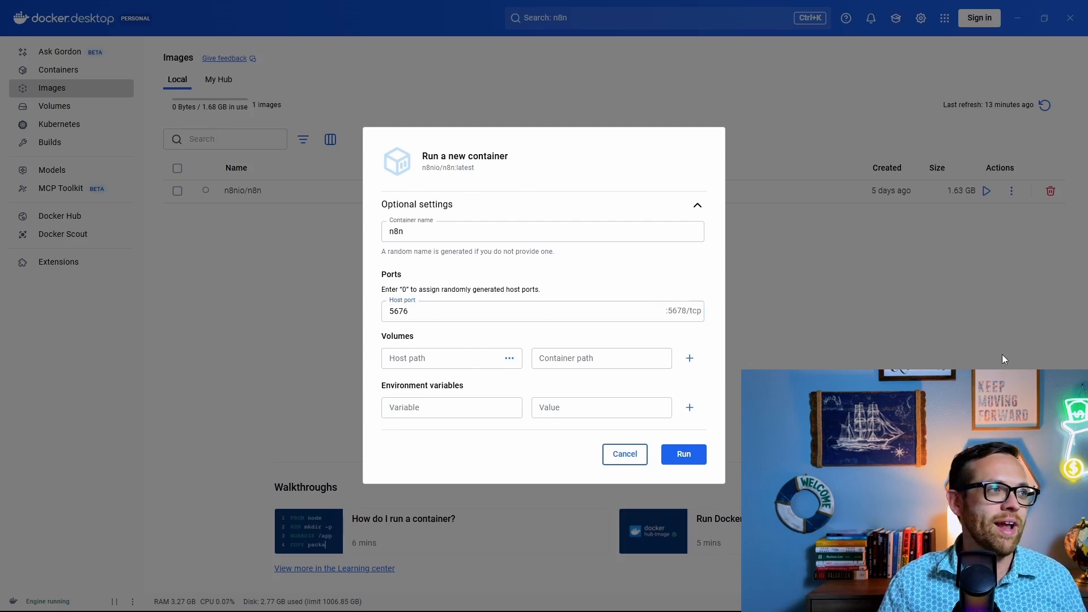
Map the volume host path n8n_data to the container path /home/node/.n8n
left_click(465, 360)
type("n8n_data")
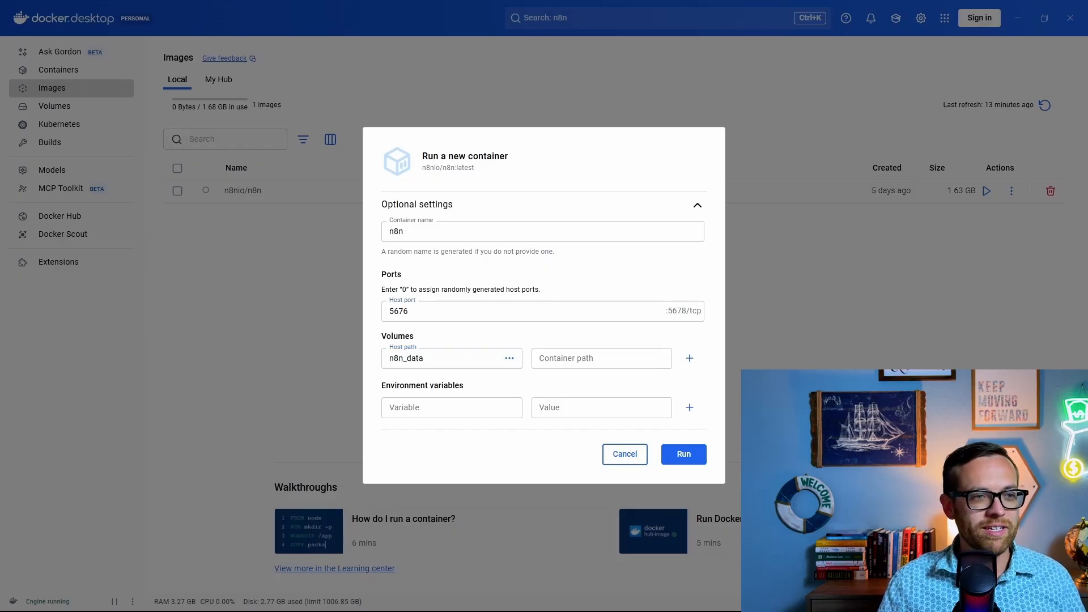
left_click(604, 358)
type("/home/node/.n8n")
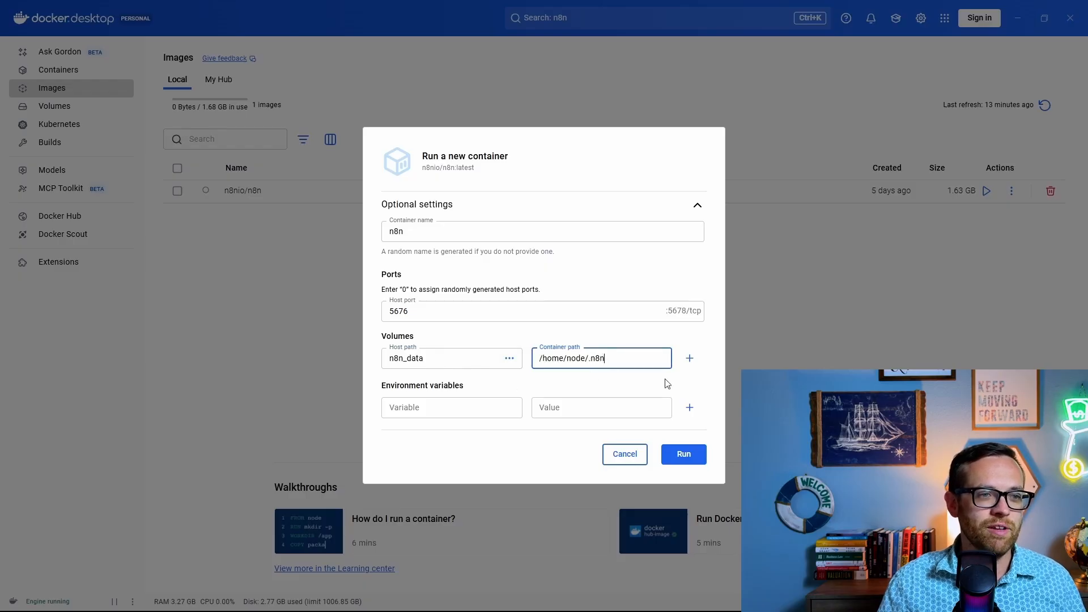
Define the environment variable GENERIC_TIMEZONE with the value America/New_York
left_click(457, 411)
type("GENERIC_TIMEZONE")
left_click(547, 407)
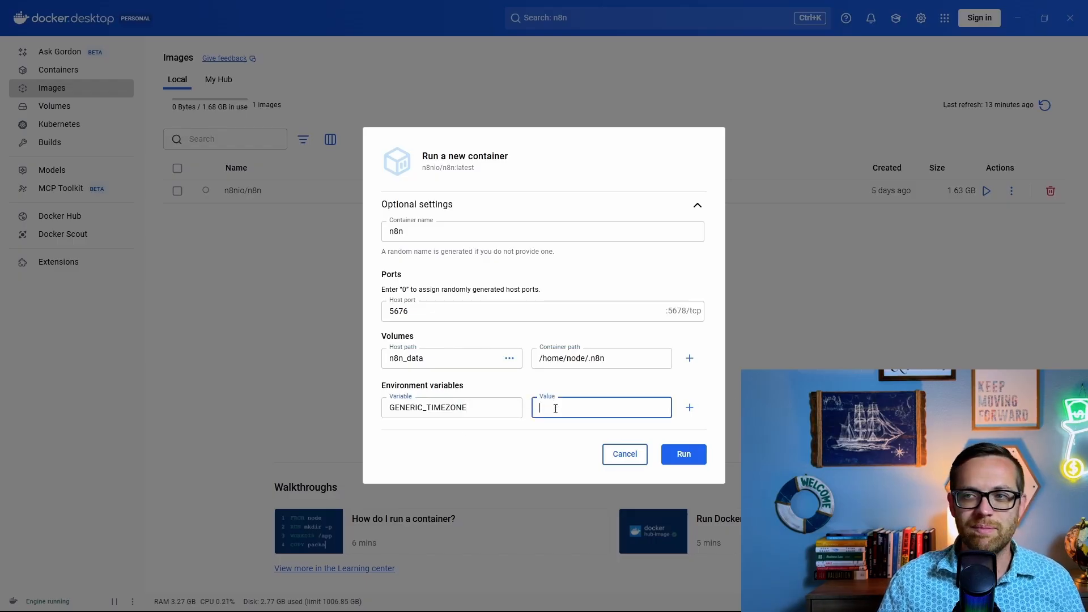
type("A")
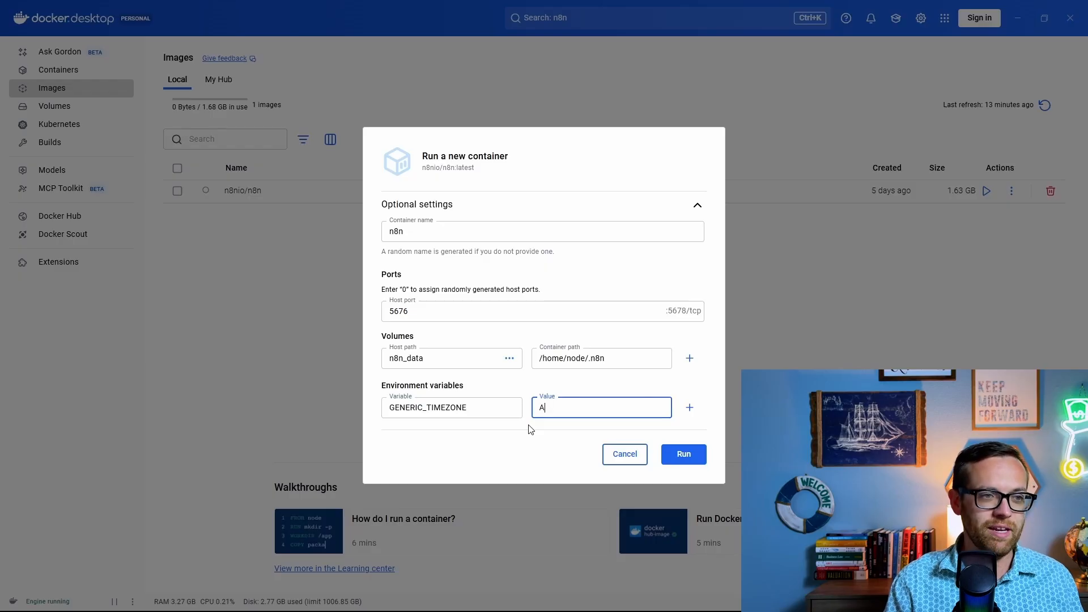
type("merica/NEW")
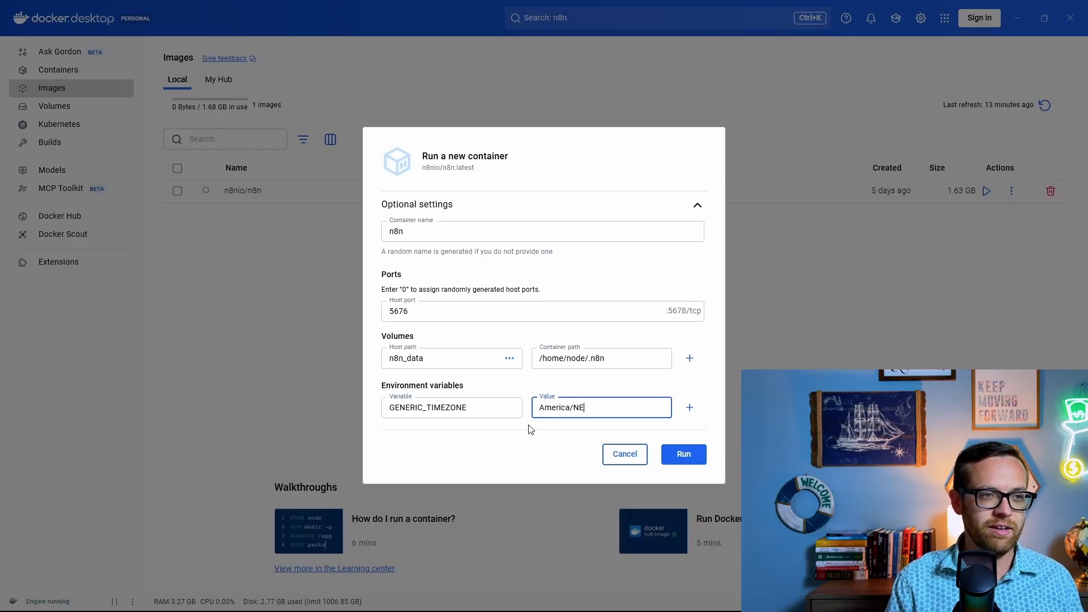
key("BackSpace")
key("BackSpace")
type("ew_Y")
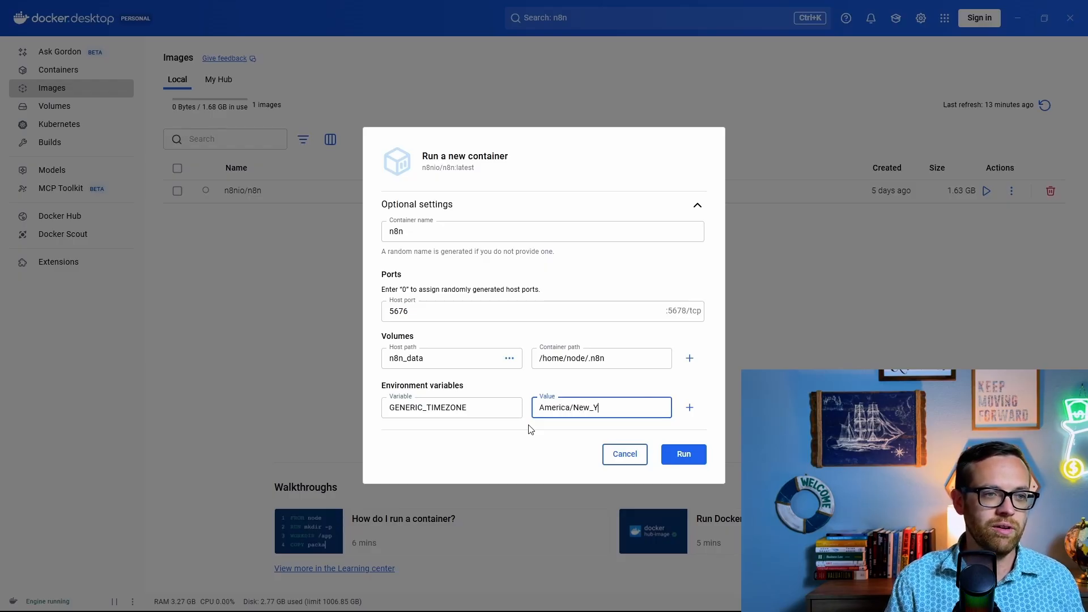
type("ork")
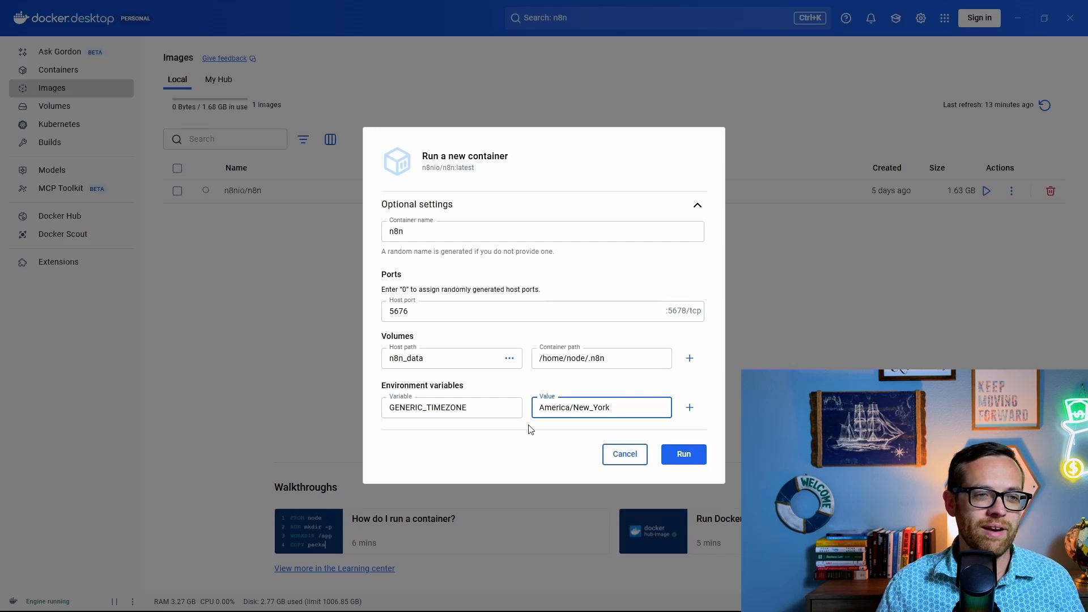
Add a second environment variable TZ with the value America/New_York, plus an empty row for a third variable
left_click(690, 408)
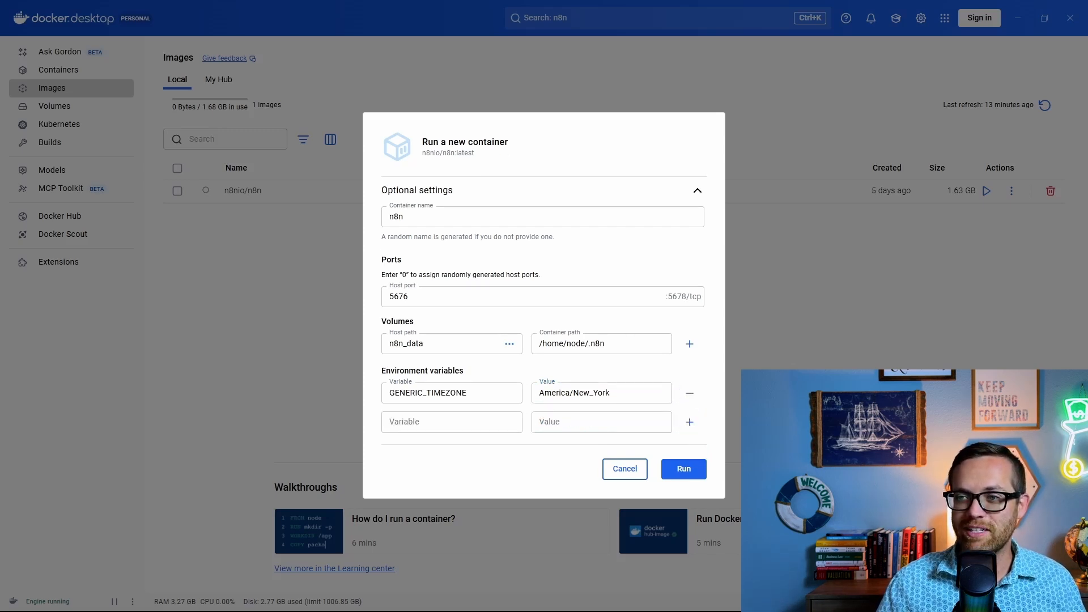
left_click(465, 423)
type("TZ")
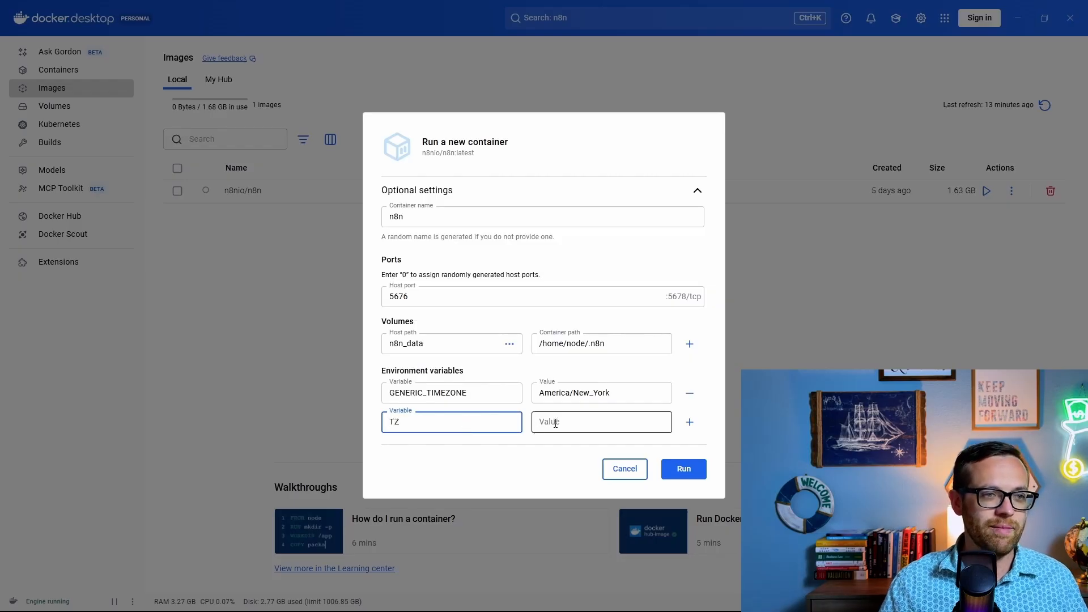
triple_click(608, 393)
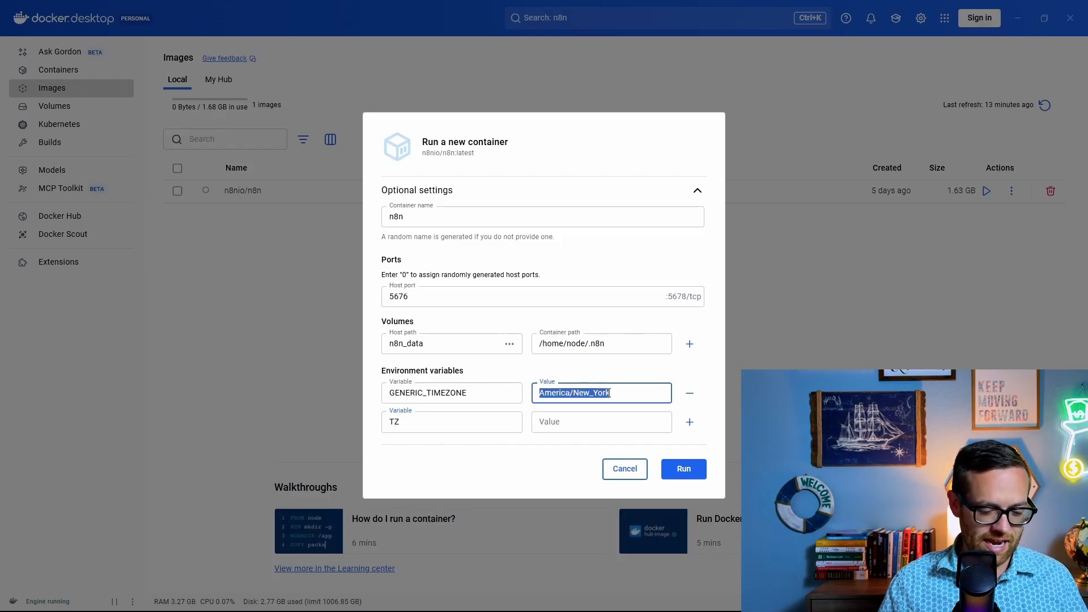
key("ctrl+c")
left_click(607, 421)
key("ctrl+v")
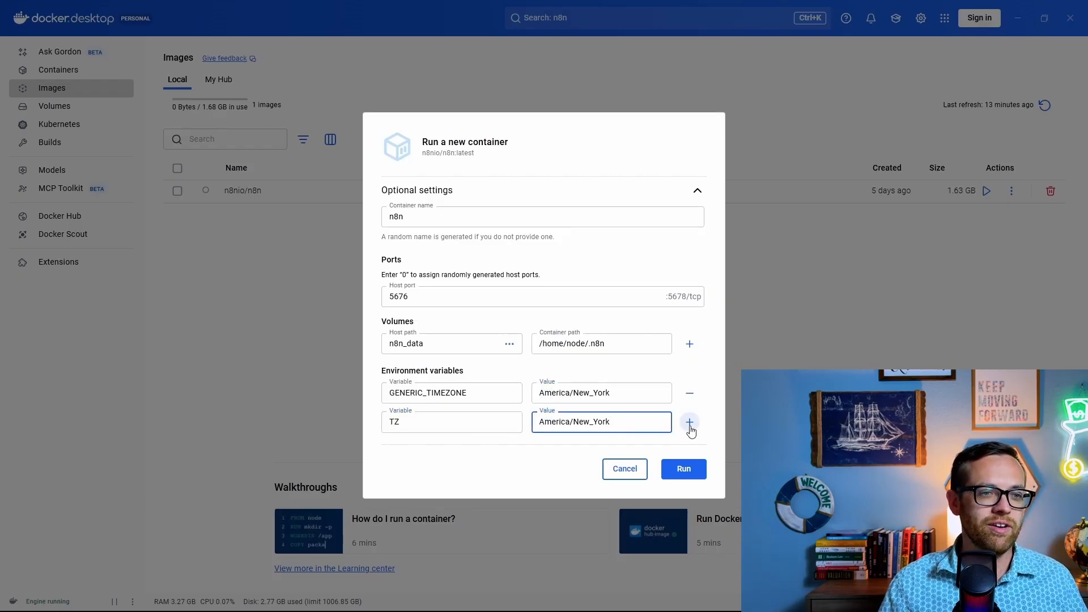
left_click(690, 422)
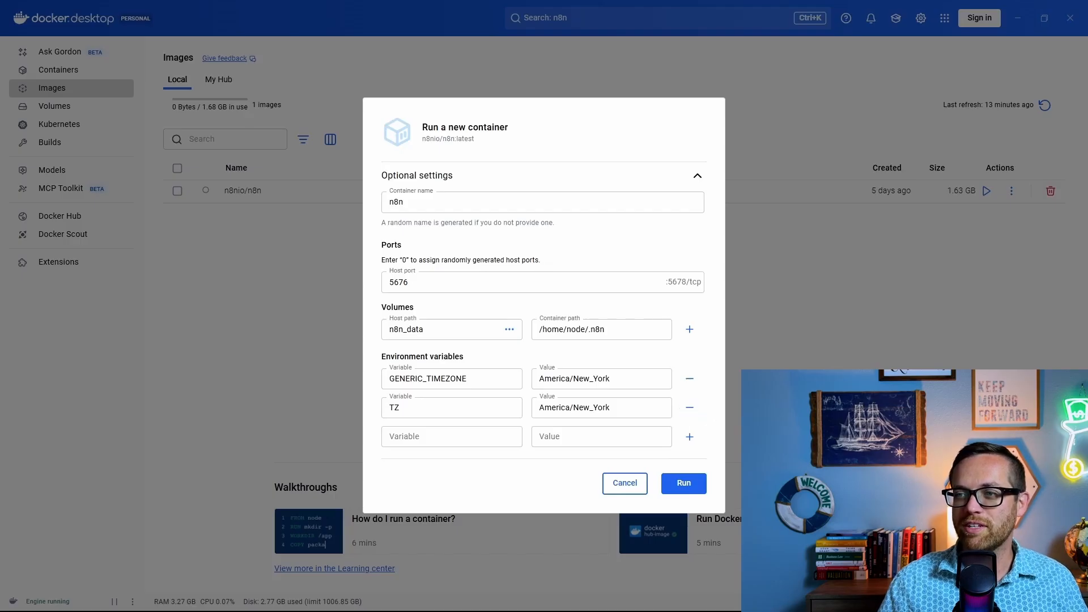
Define a third environment variable N8N_ENFORCE_SETTINGS_FILE_PERMISSIONS with the value true, plus an empty row for a fourth variable
left_click(454, 429)
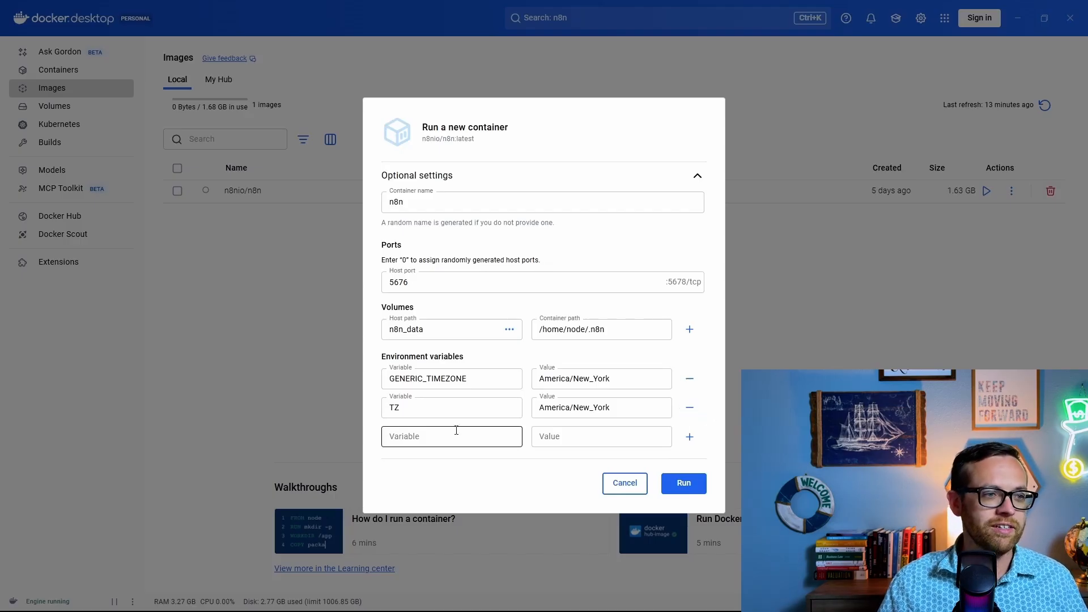
key("ctrl+v")
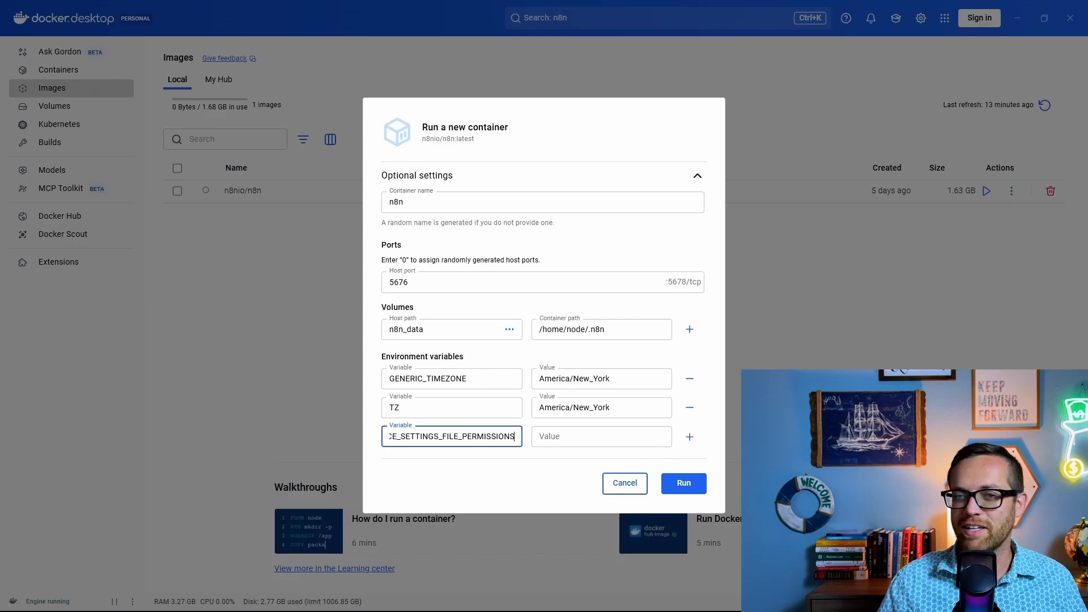
left_click(637, 437)
type("true")
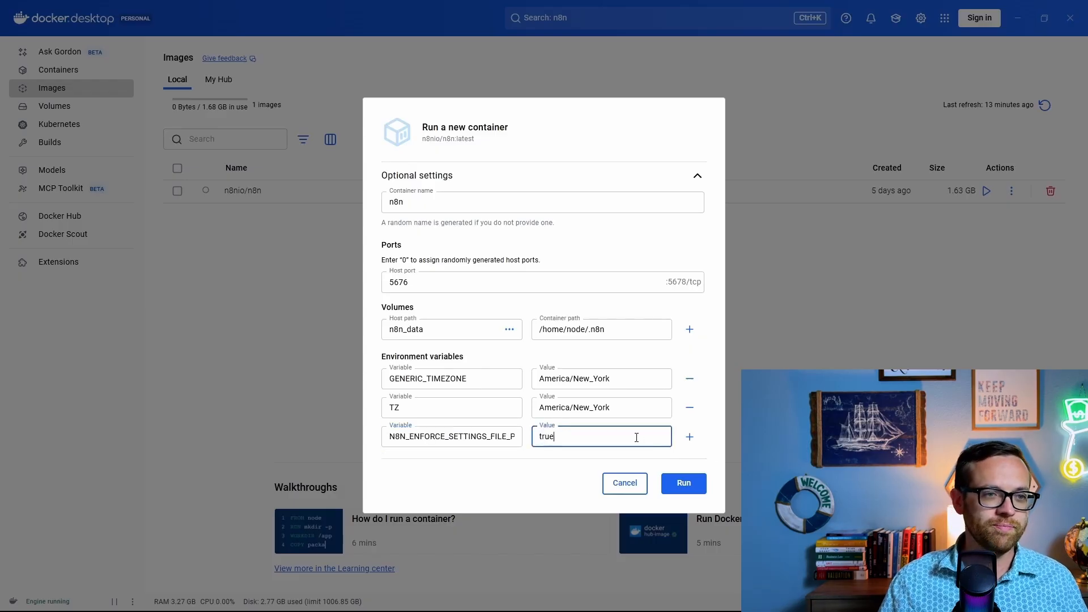
left_click(690, 437)
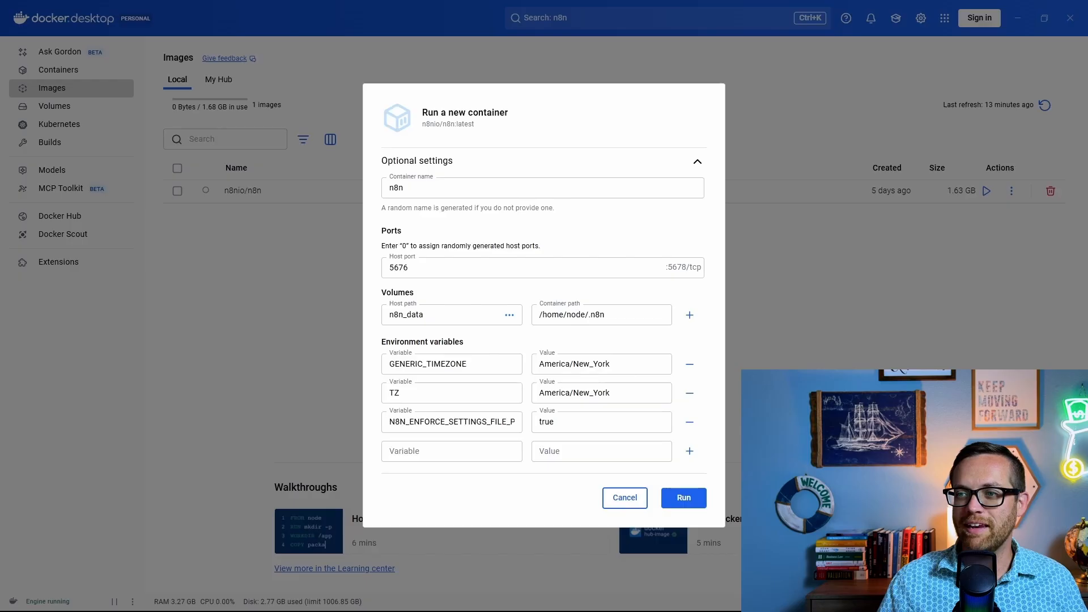
Define the fourth environment variable N8N_RUNNERS_ENABLED with the value true
left_click(440, 452)
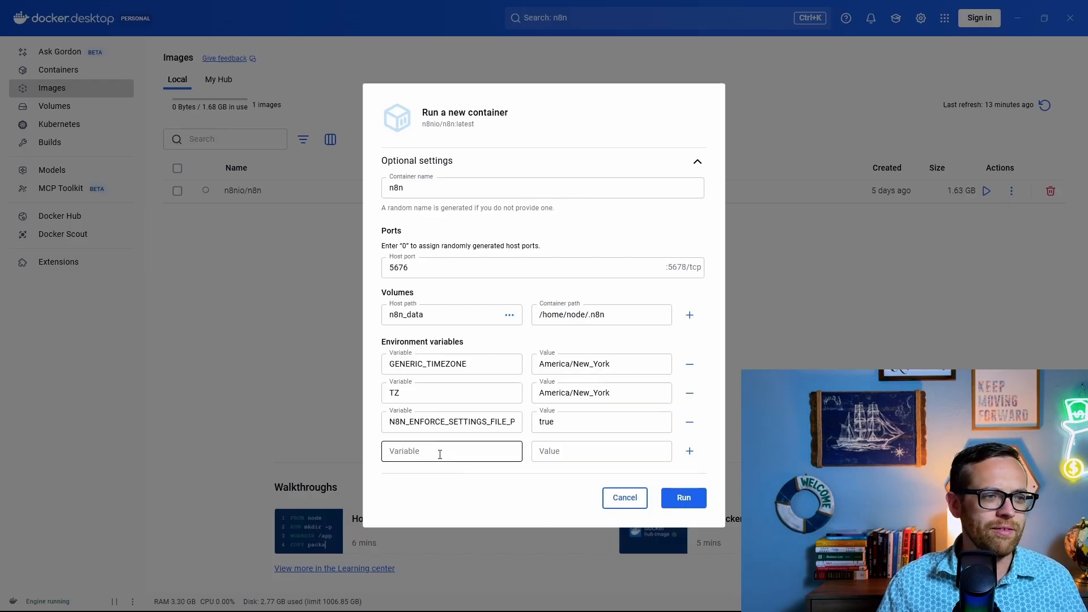
key("ctrl+v")
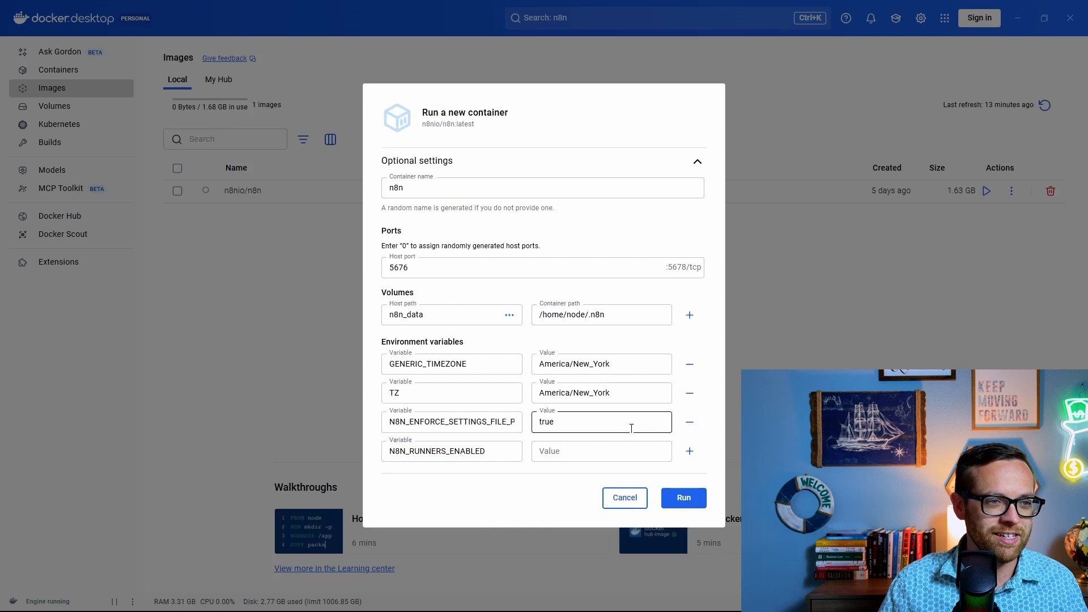
left_click(601, 452)
type("true")
left_click(577, 480)
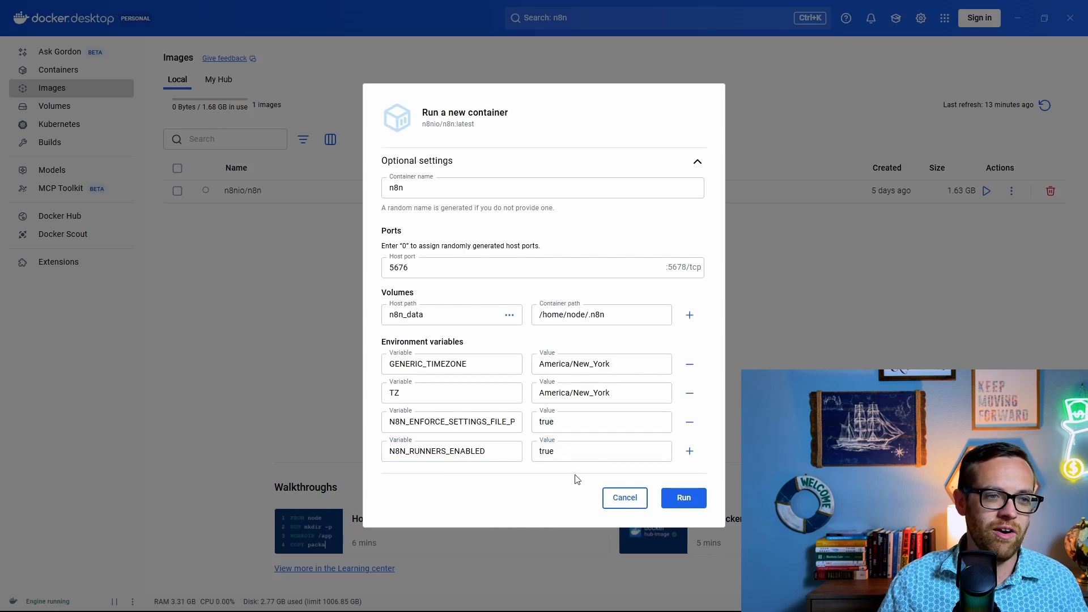
Run the configured container and open the localhost editor link shown in its logs
left_click(684, 497)
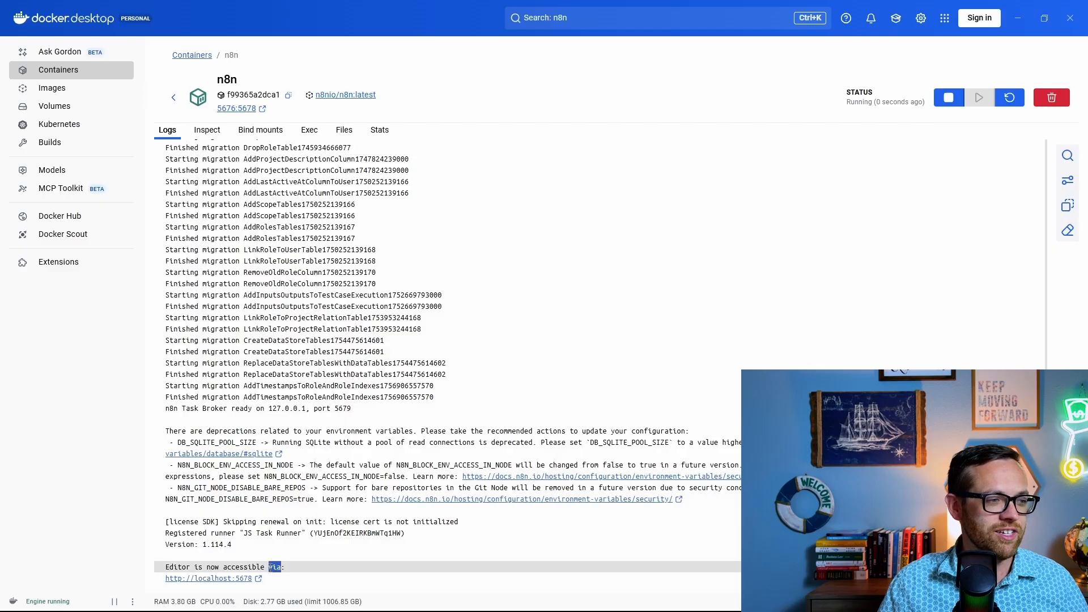
triple_click(271, 566)
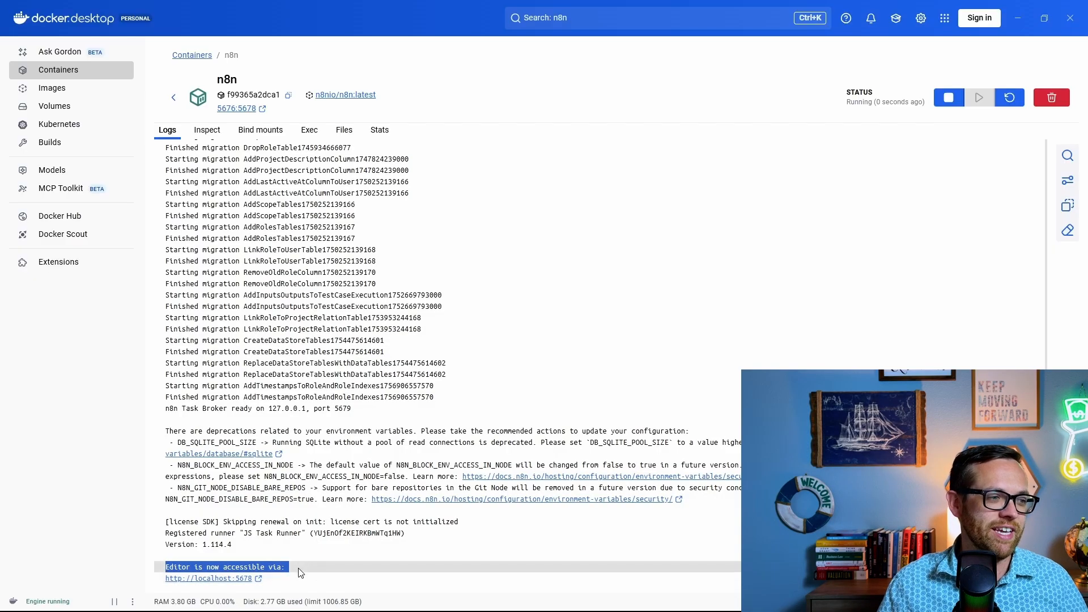
left_click(224, 579)
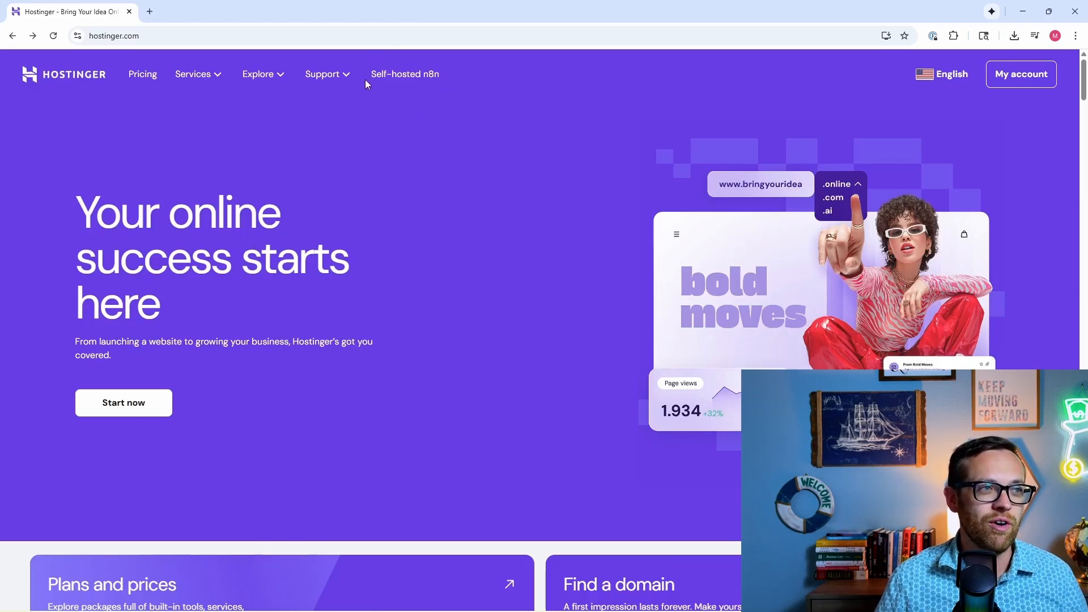
In the browser, look at Hostinger's self-hosted n8n offering and open the management overview of the n8n VPS
left_click(420, 76)
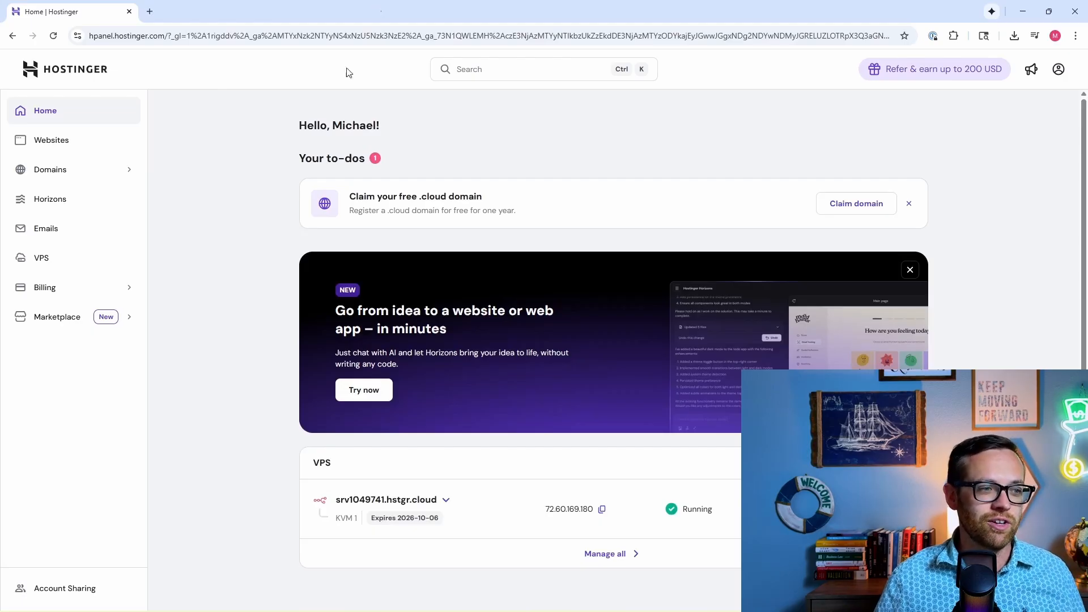
scroll(266, 196, "down", 1)
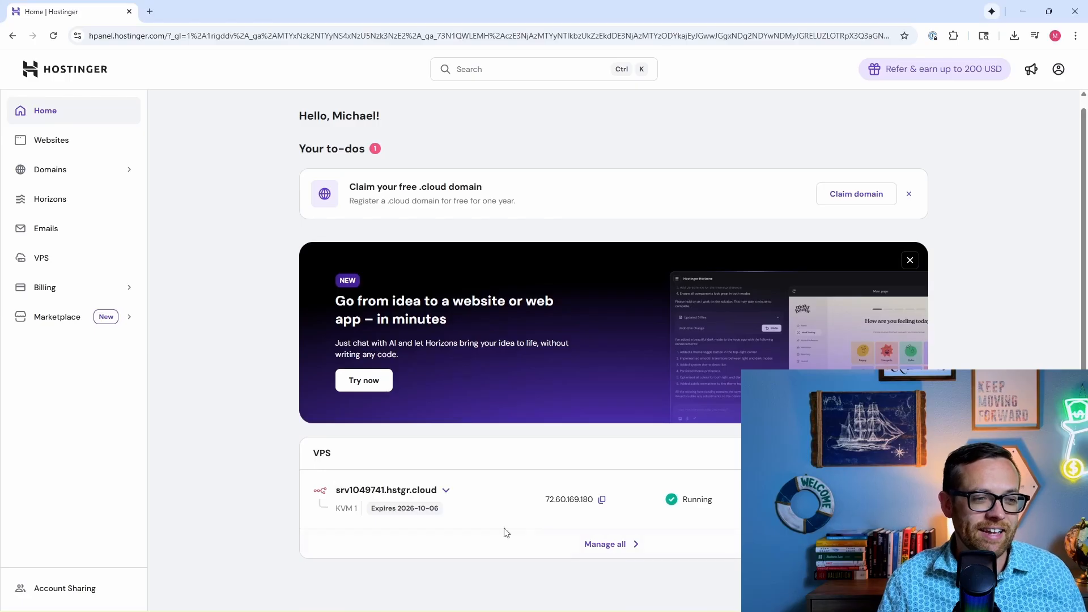
left_click(886, 499)
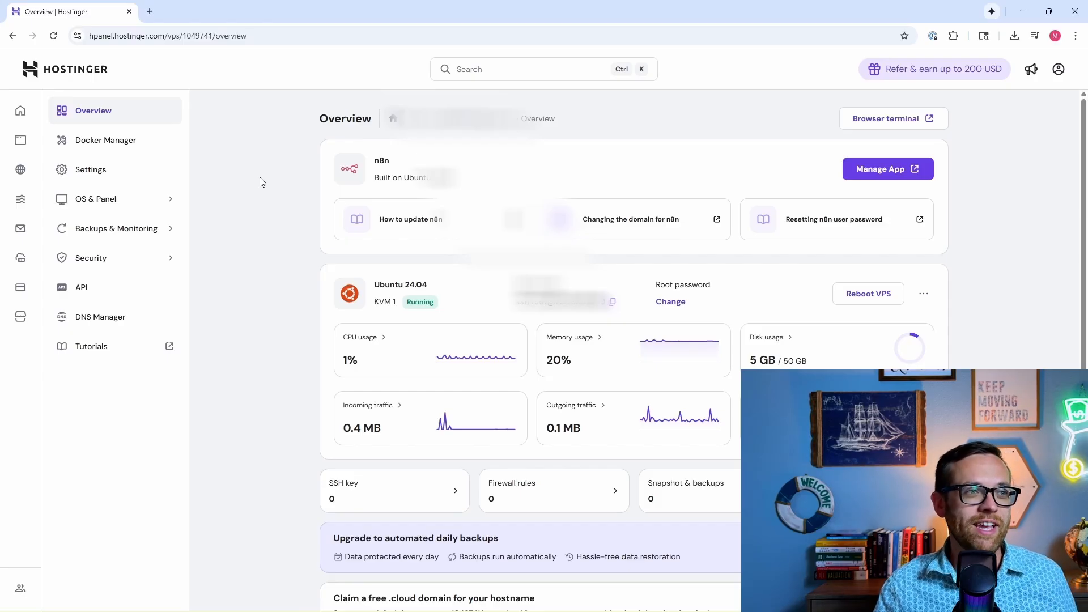
left_click_drag(513, 119, 433, 119)
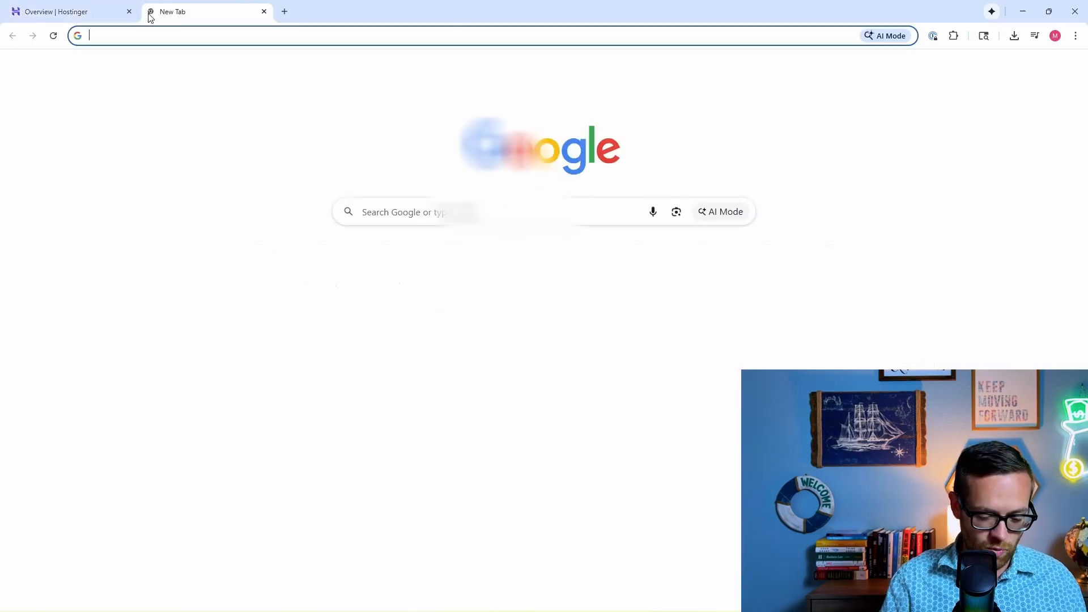
Open the hosted n8n instance at n8n.f9finance.com in a new browser tab, view its workflows and return to the Hostinger tab
left_click(149, 12)
type("n8n")
key("Return")
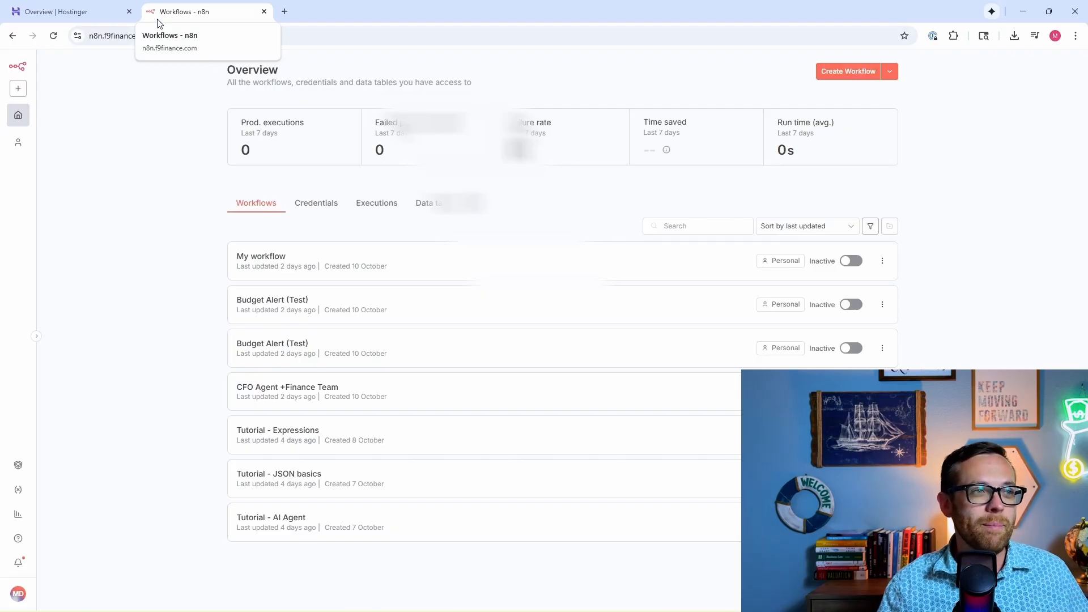
left_click(96, 12)
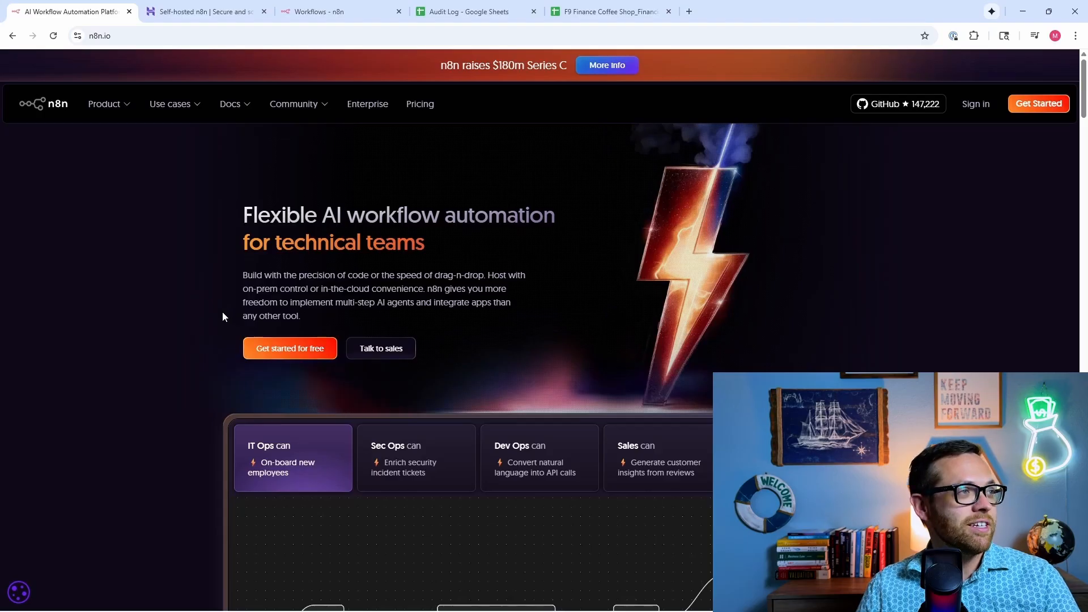
Open the workflow templates library on n8n.io and browse the newcomer essentials templates
mouse_move(109, 101)
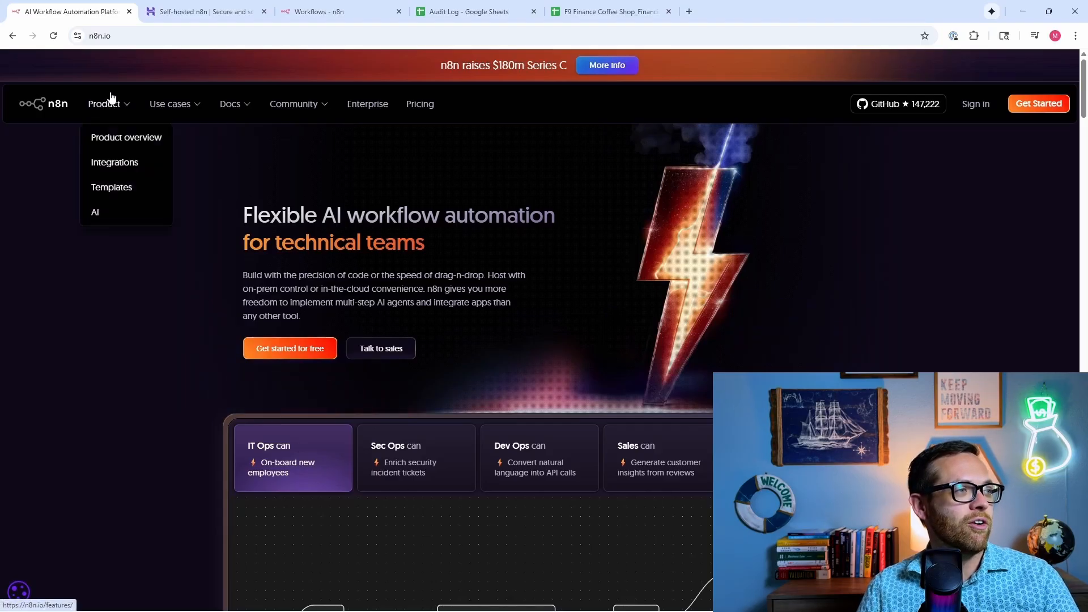
left_click(111, 195)
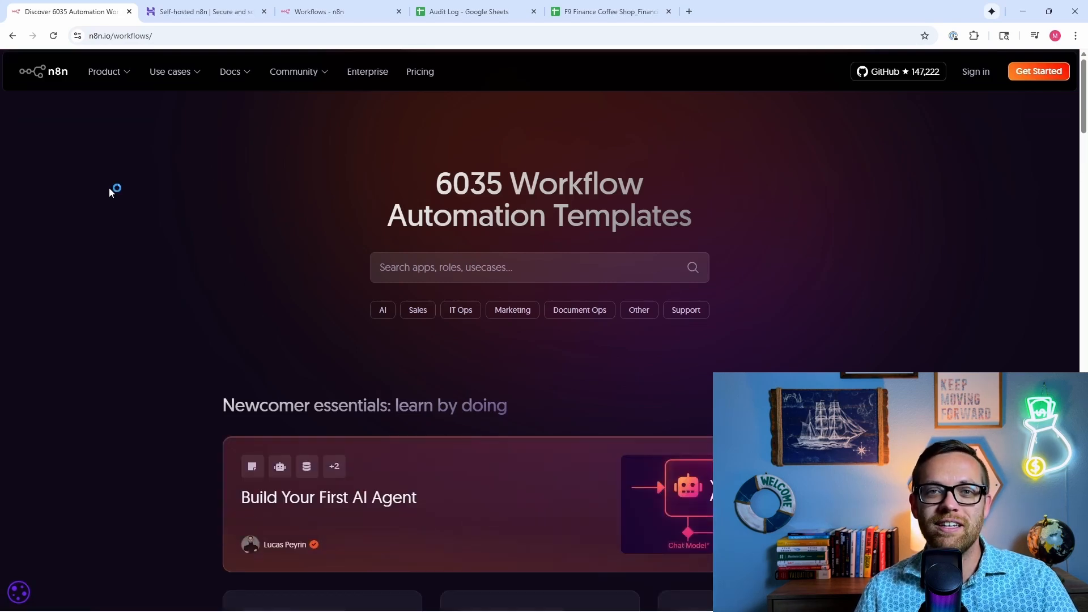
scroll(111, 191, "down", 3)
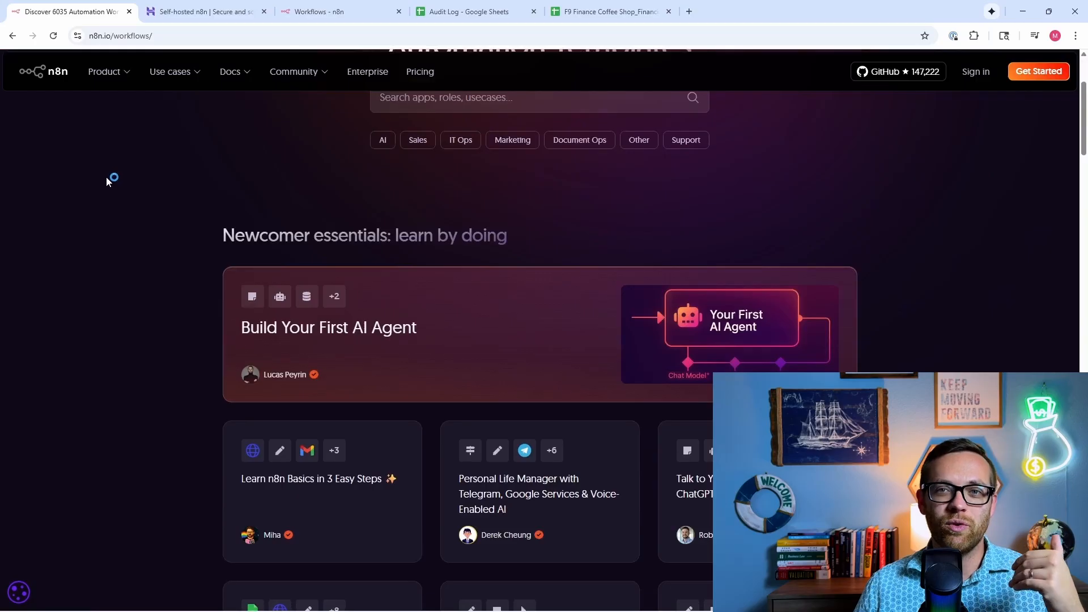
scroll(94, 195, "down", 1)
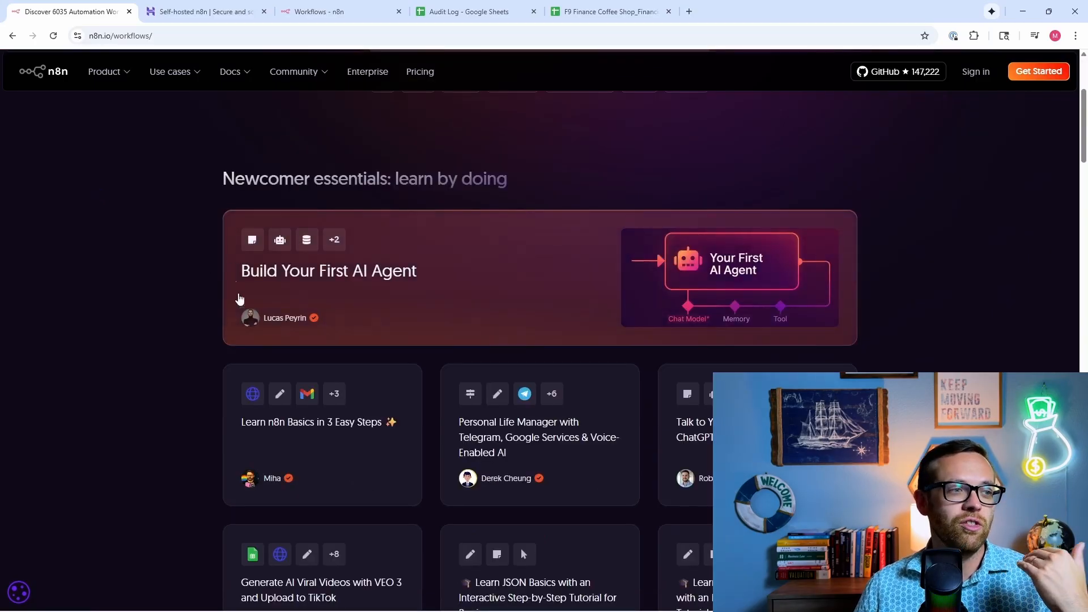
scroll(217, 322, "down", 1)
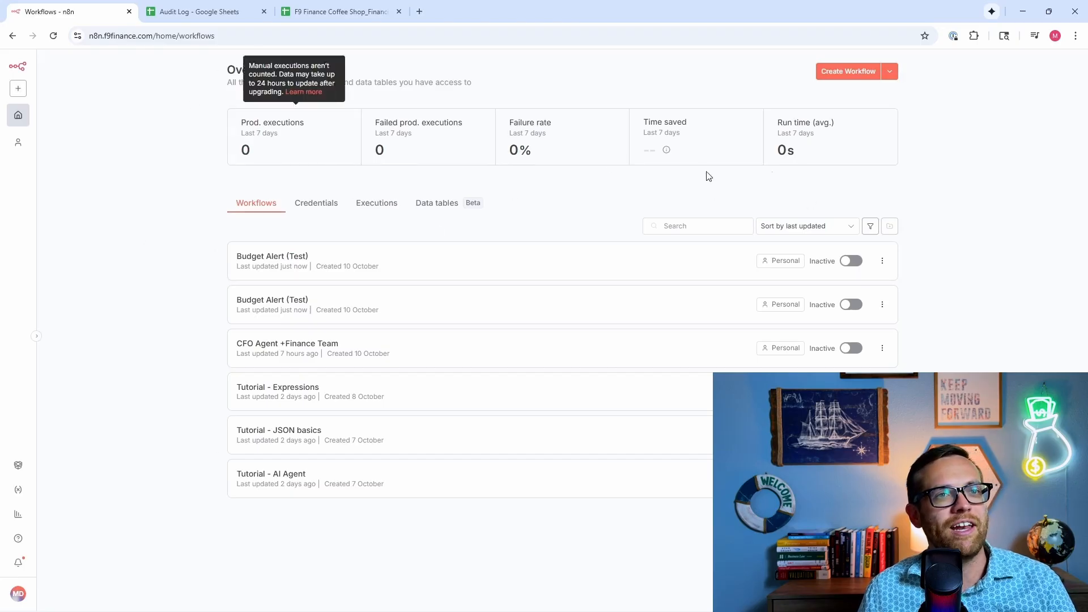
Review the saved credentials and the past workflow executions in the n8n instance's overview
left_click(890, 71)
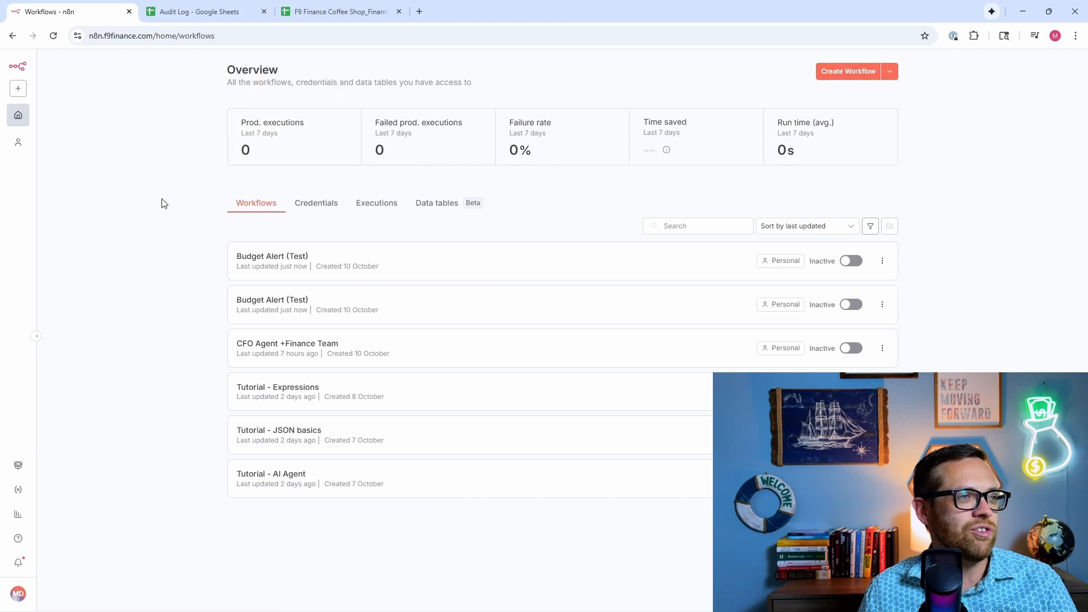
left_click(315, 204)
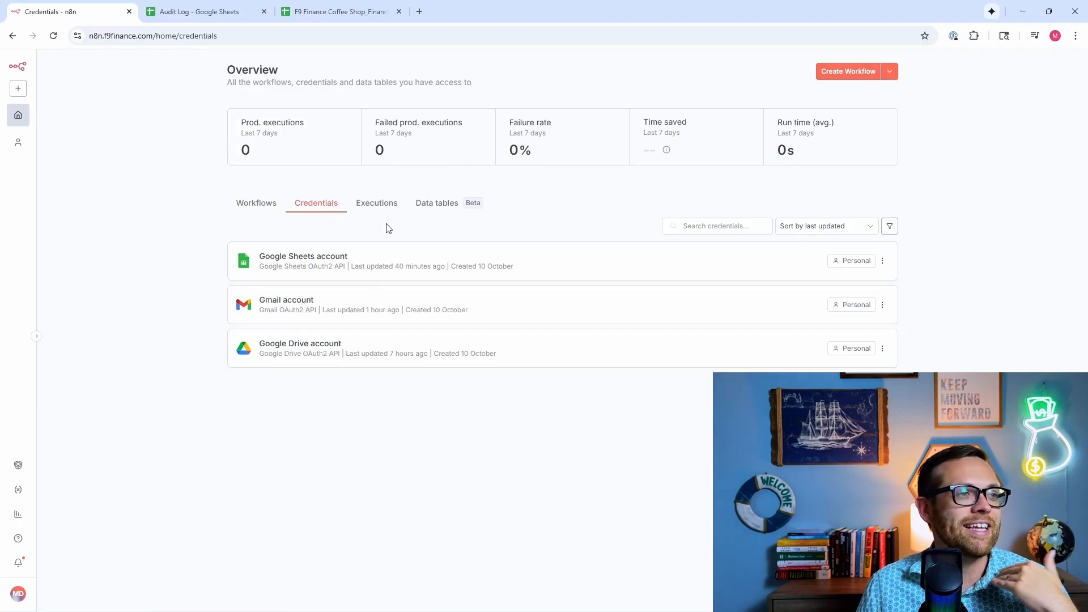
left_click(384, 207)
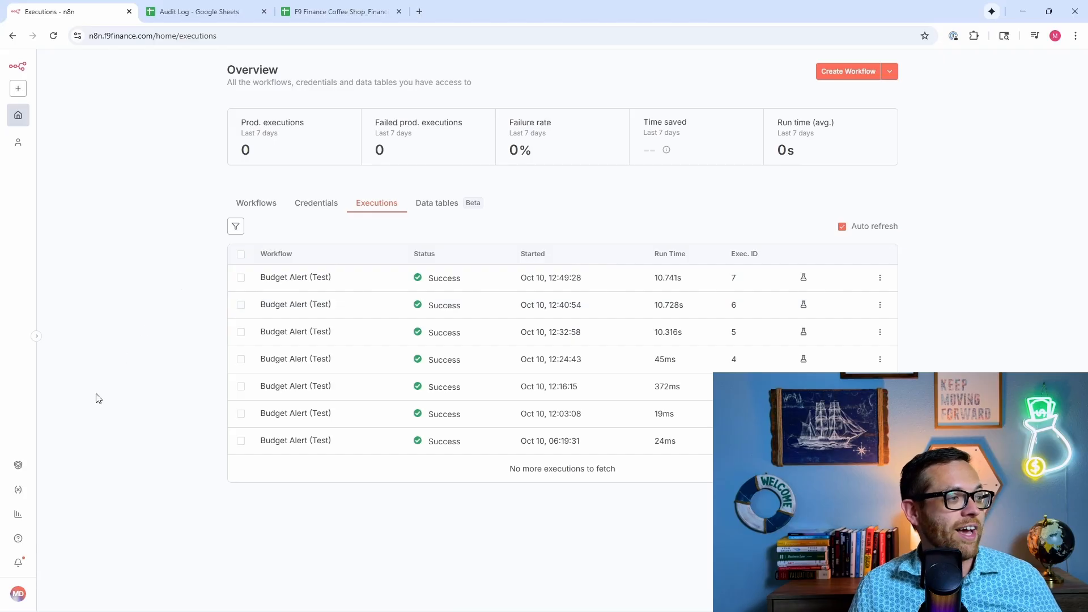
Look at n8n's pre-built agents and tutorial templates and the full template library, and return to the workflows overview
left_click(19, 470)
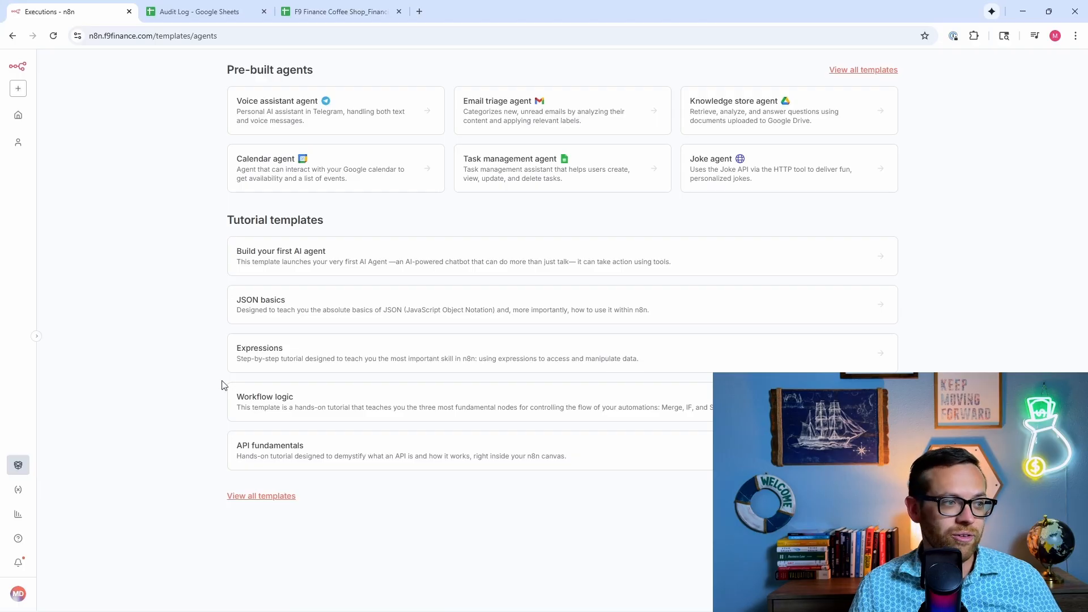
left_click(256, 497)
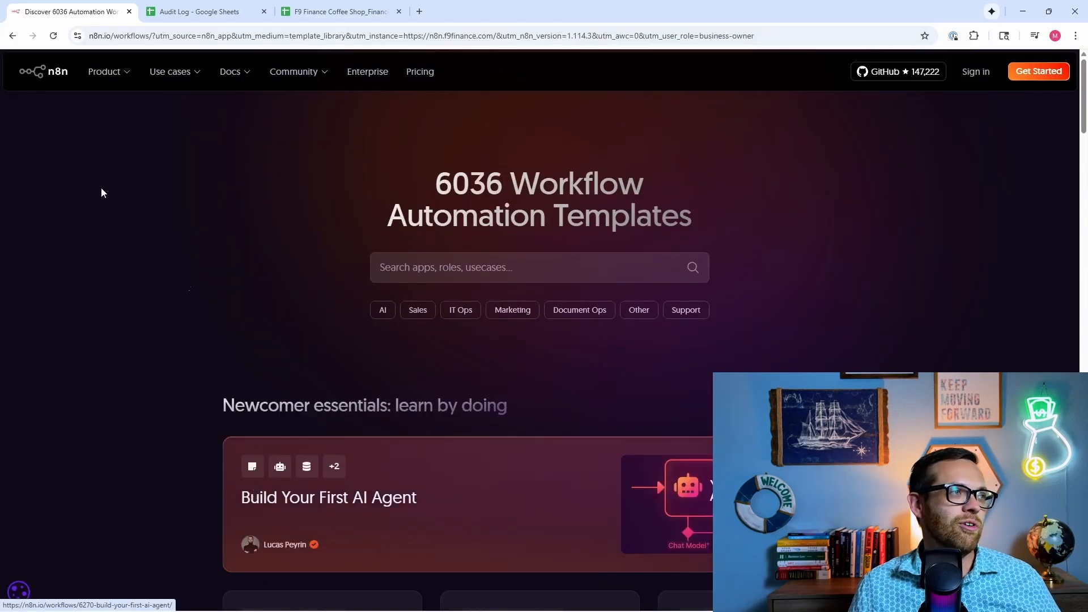
left_click(13, 35)
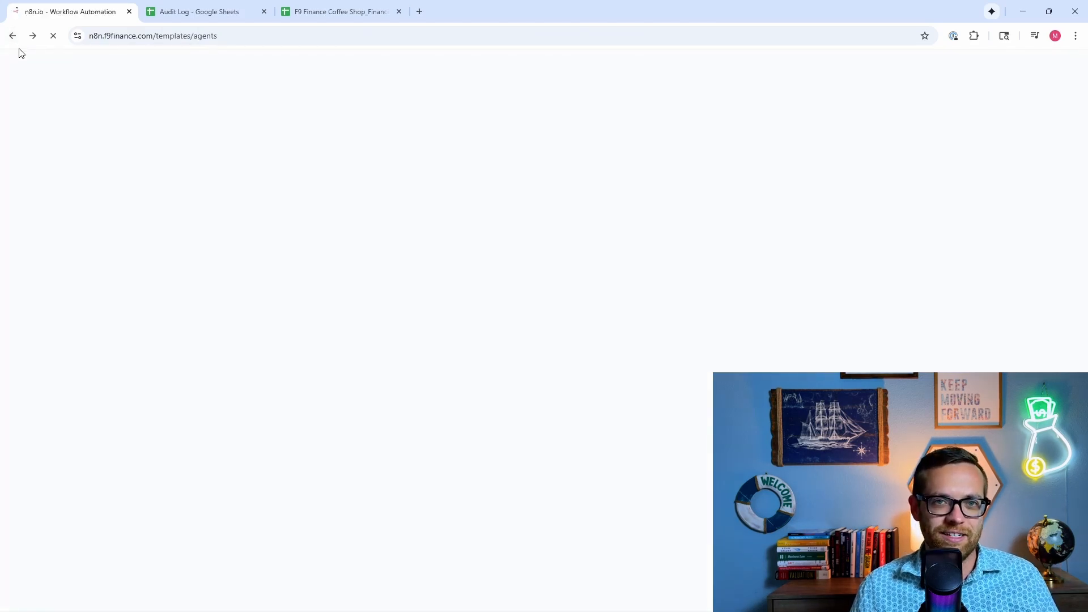
left_click(19, 115)
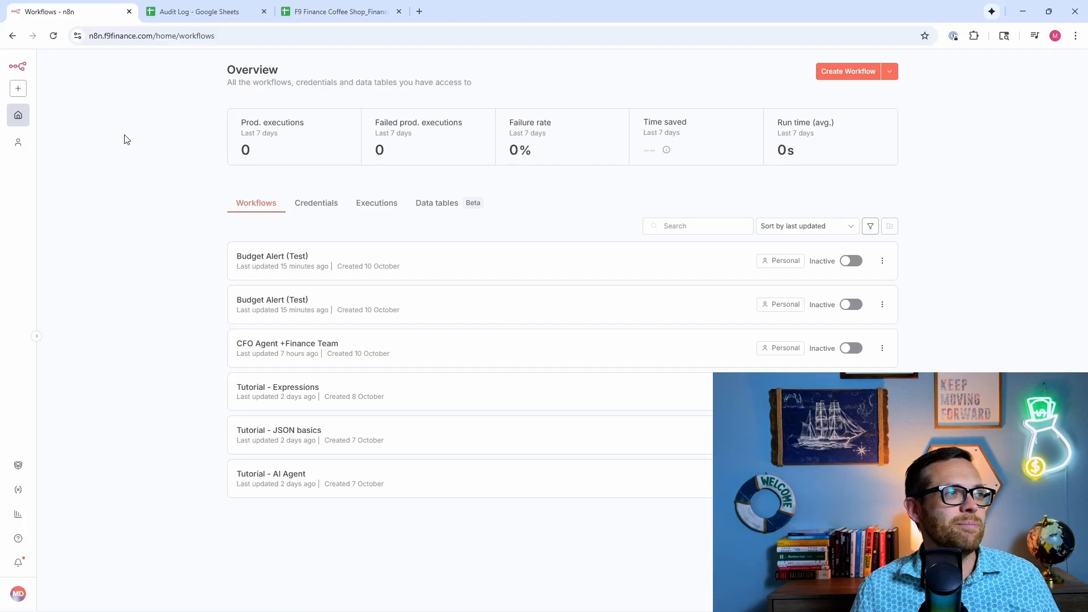
Create a new blank workflow and look through the trigger choices for its first step without adding one
left_click(18, 88)
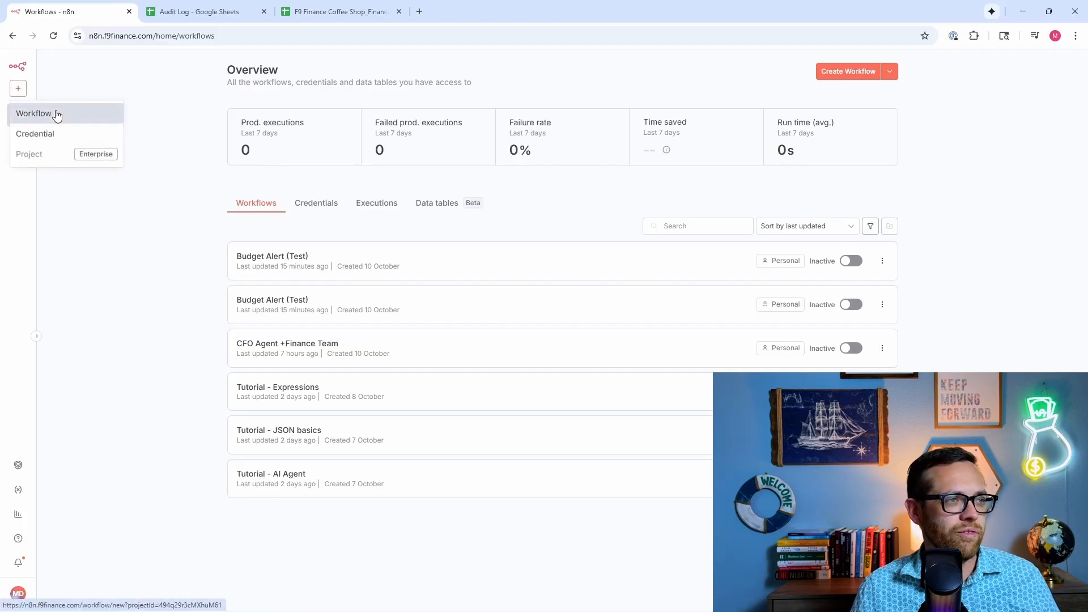
left_click(57, 116)
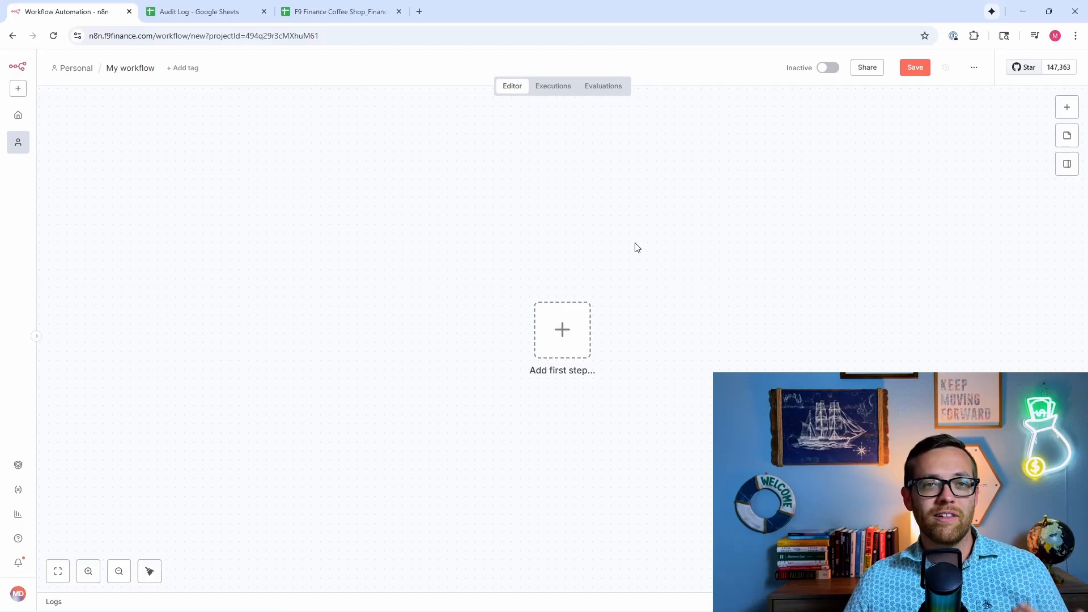
left_click(560, 340)
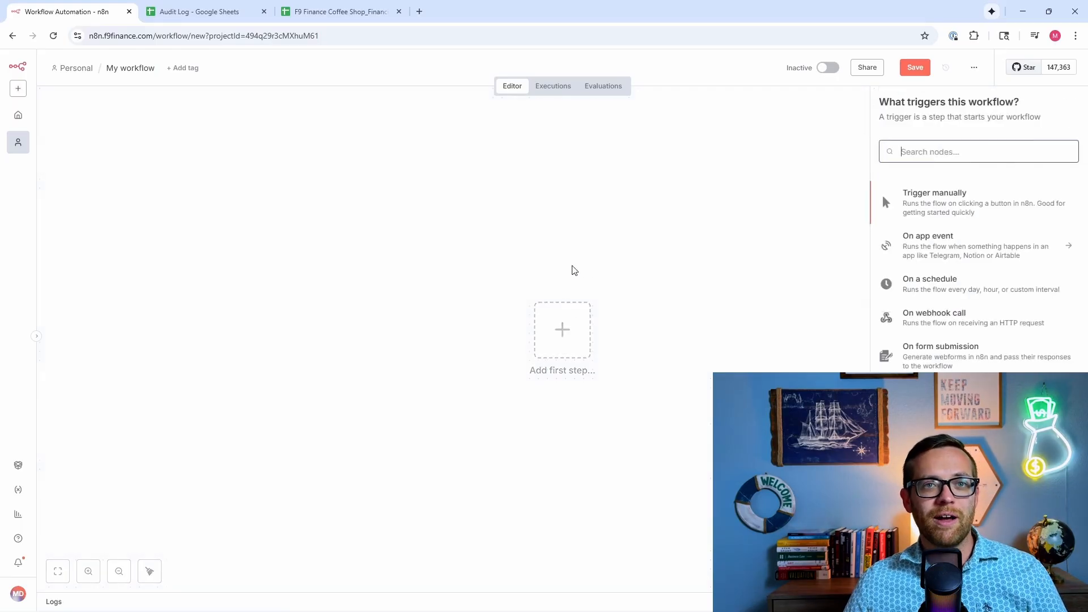
left_click(685, 212)
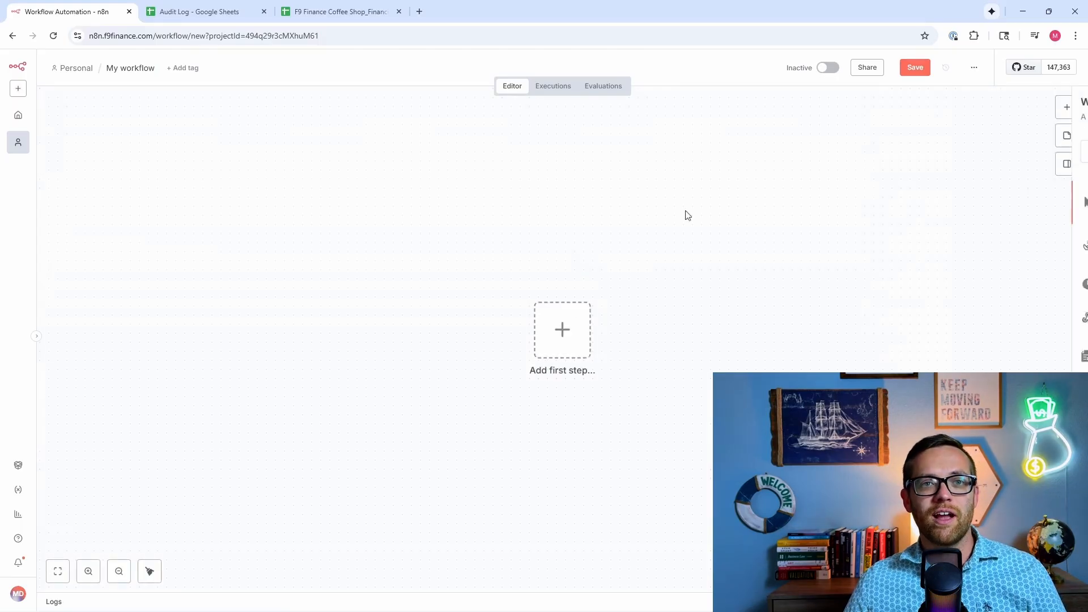
Add a sticky note to the workflow canvas and delete it again
left_click(1059, 145)
mouse_move(586, 331)
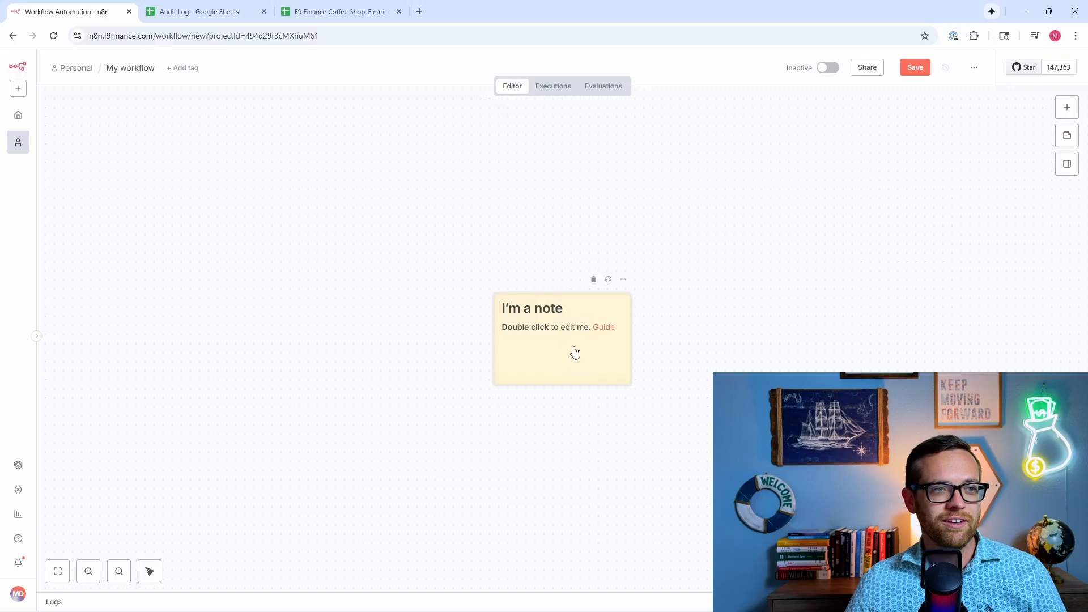
left_click(594, 279)
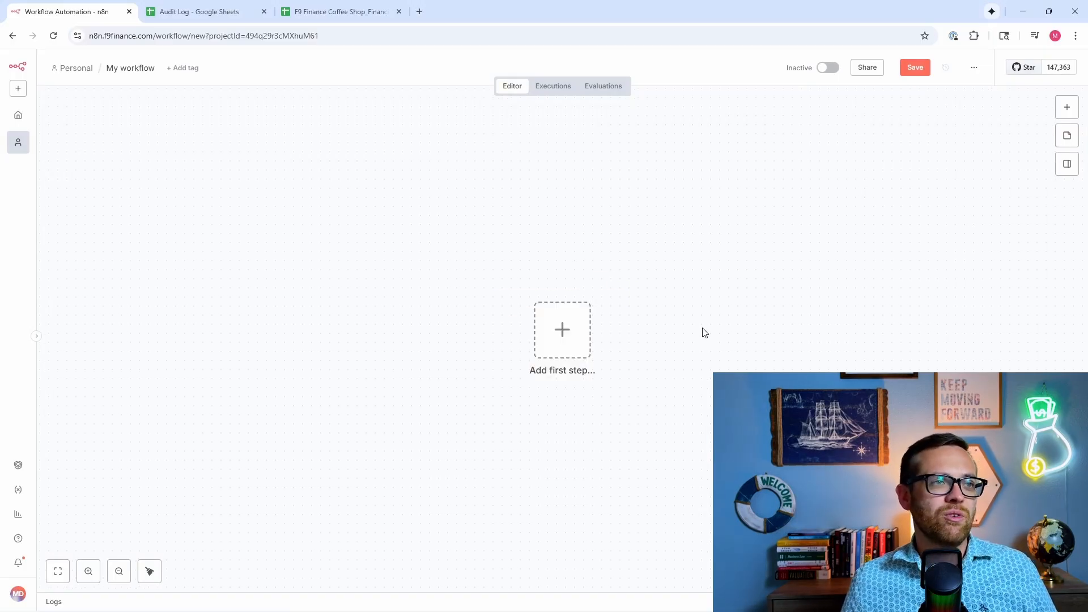
View the execution history of the new workflow
left_click(549, 90)
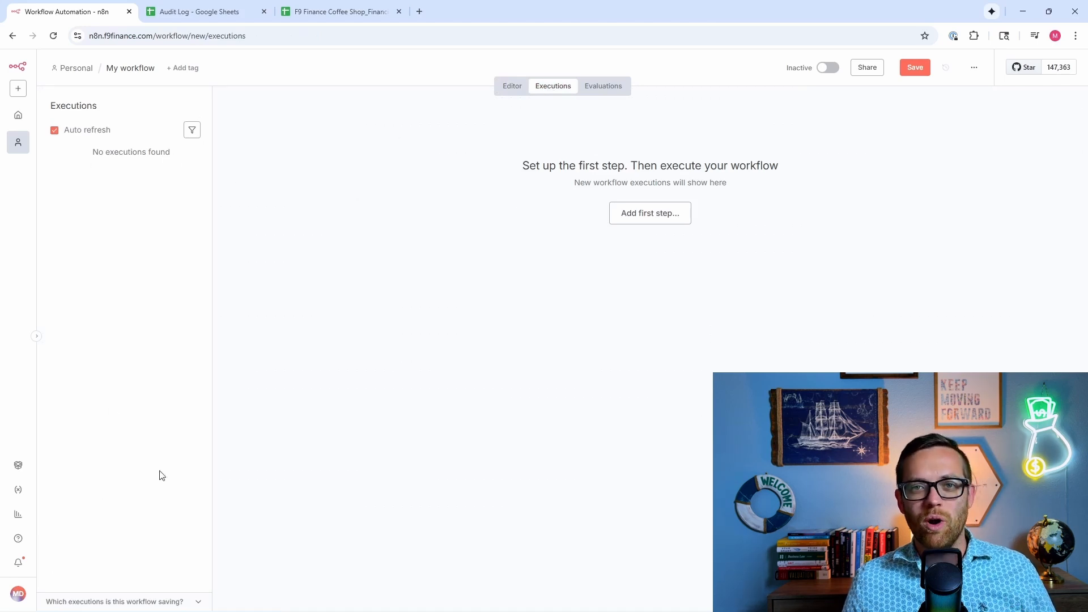
View the evaluations page of the new workflow and return to its editor canvas
left_click(603, 86)
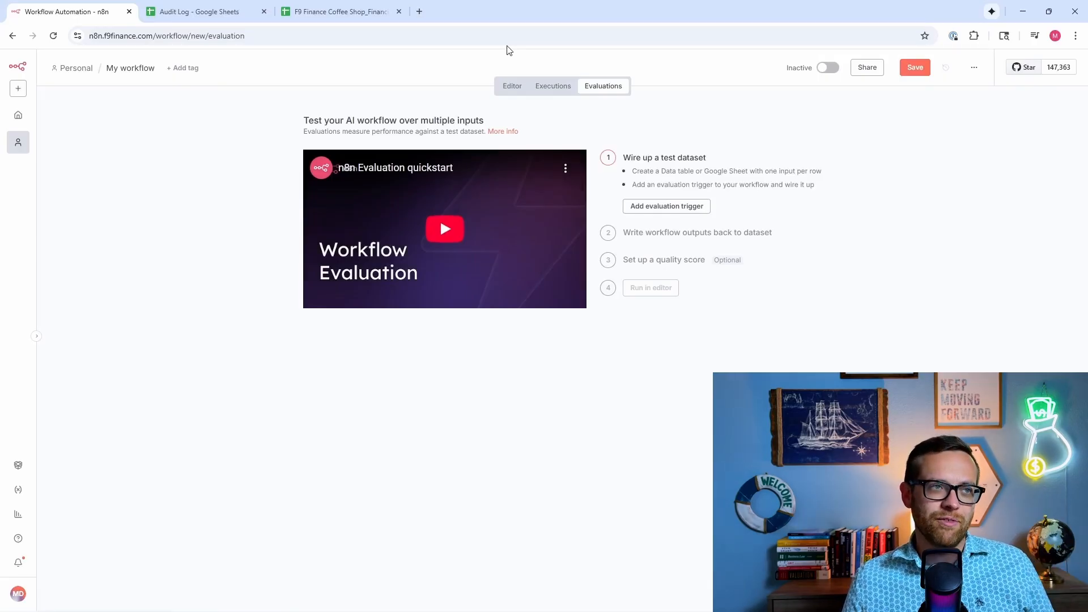
left_click(513, 89)
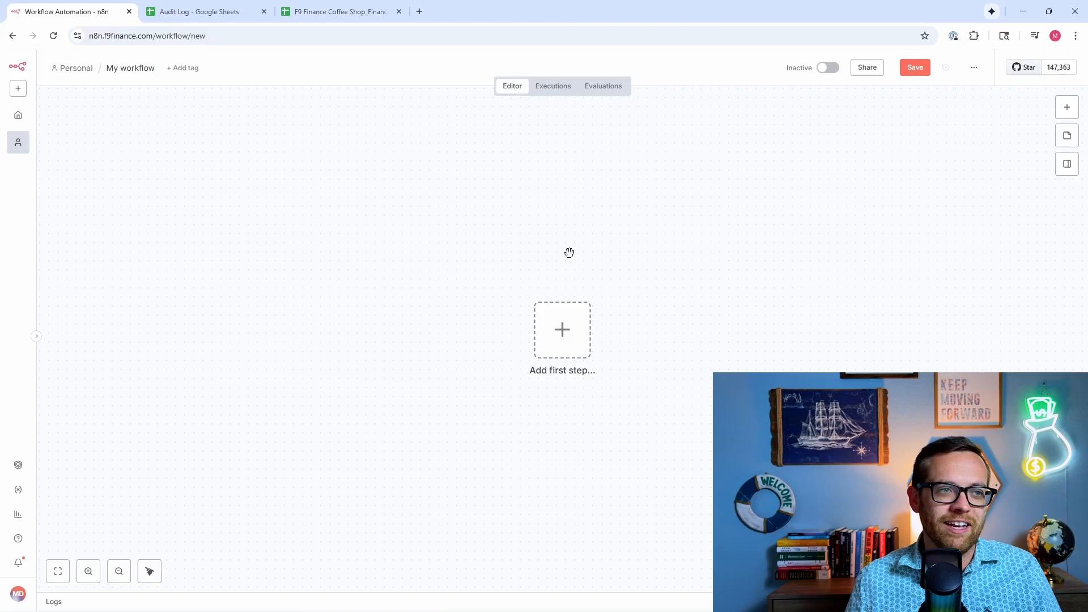
left_click_drag(569, 252, 913, 387)
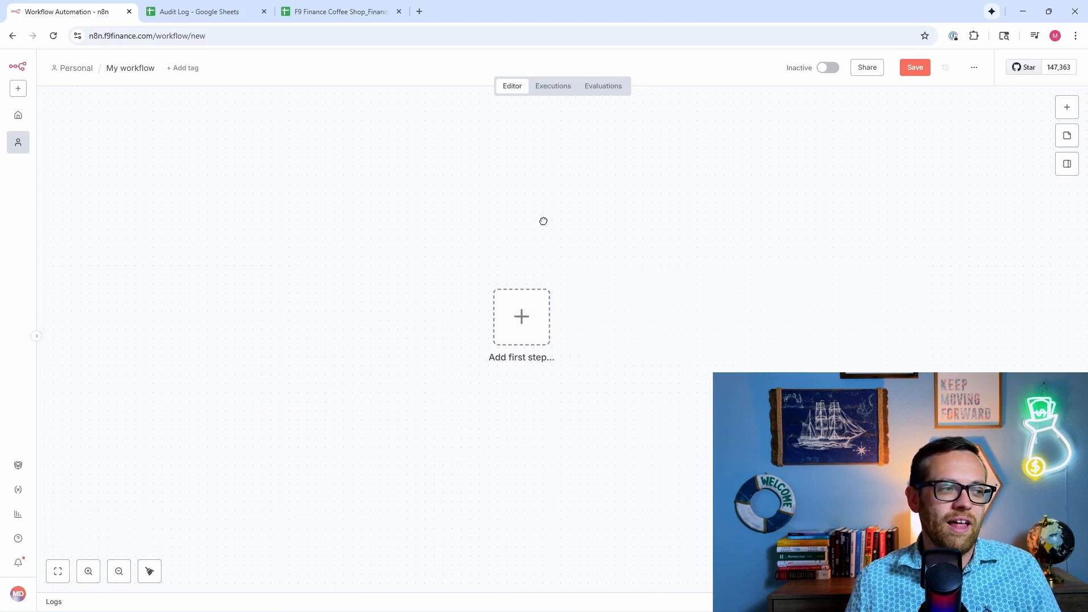
left_click_drag(543, 221, 585, 231)
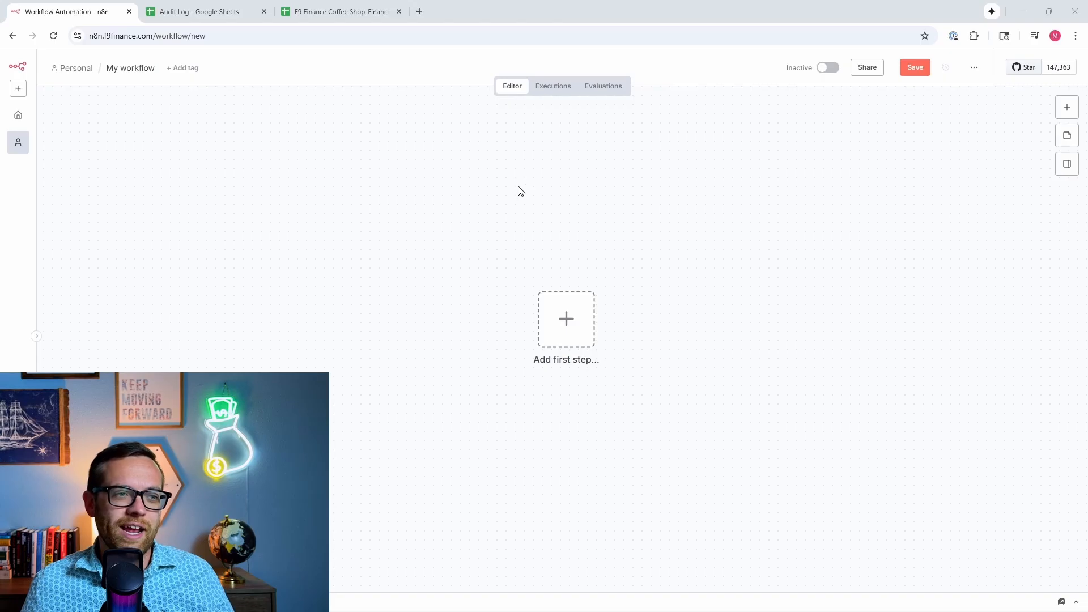
Add an on-a-schedule trigger as the workflow's first step and set its trigger interval to Custom (Cron)
left_click(558, 327)
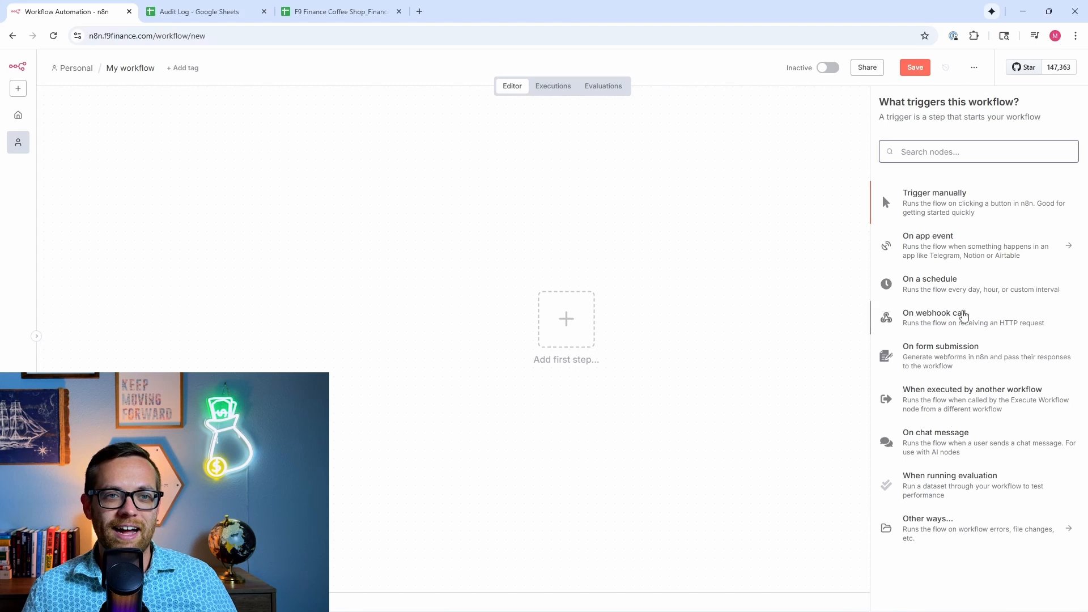
left_click(966, 292)
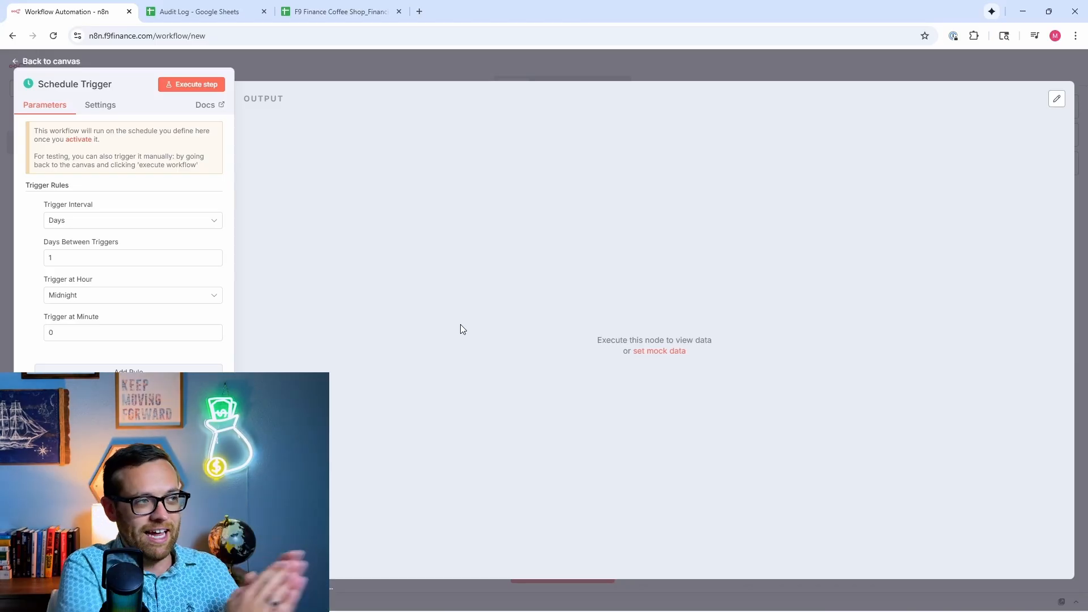
left_click(146, 227)
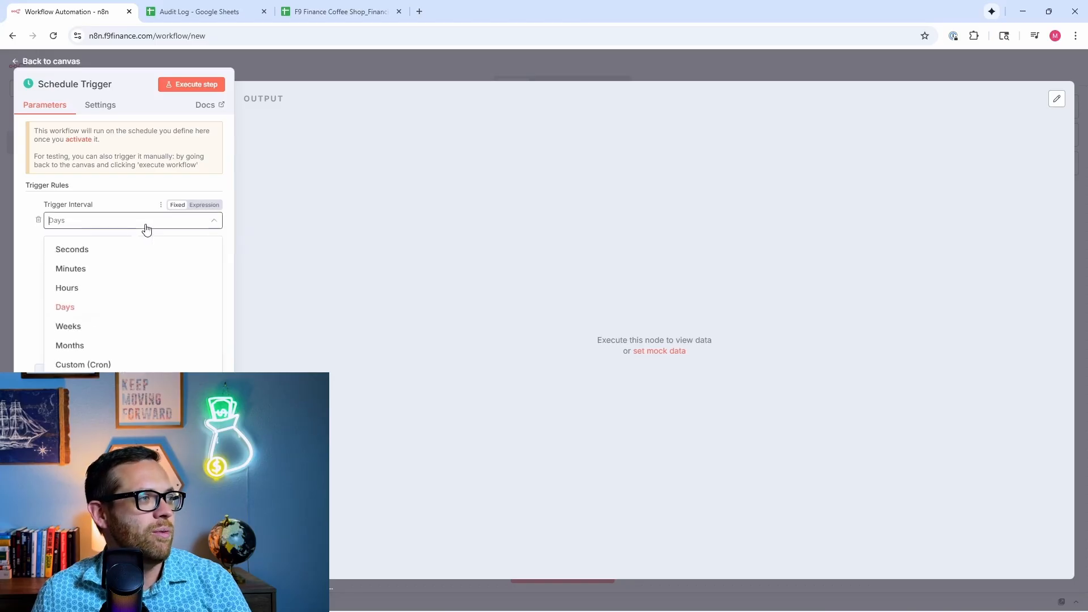
left_click(122, 364)
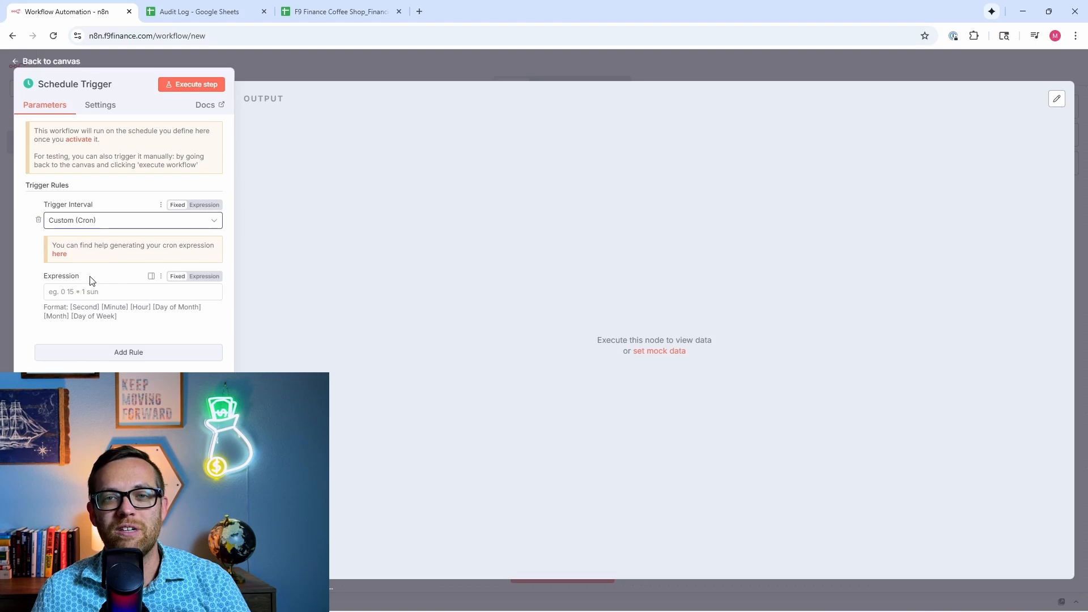
left_click(92, 224)
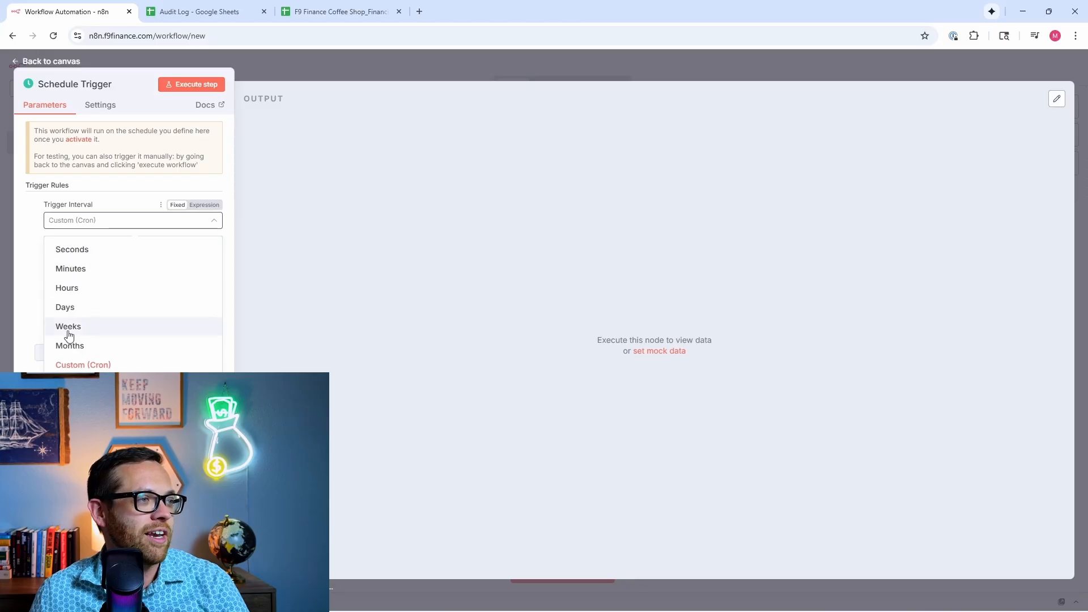
left_click(78, 364)
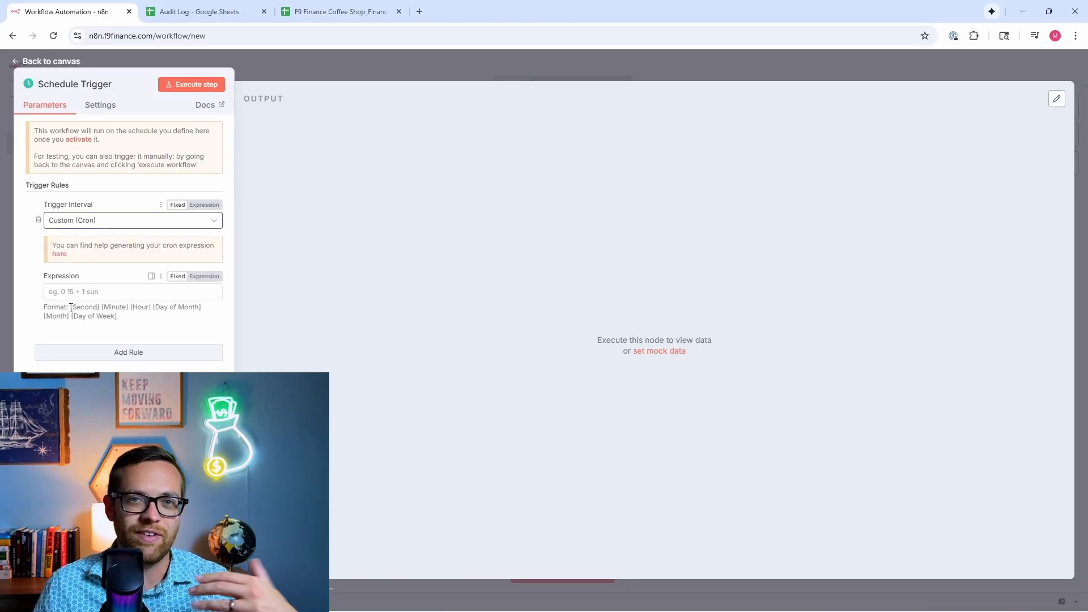
Open the cron expression help site crontab guru from the trigger and copy the example expression for every day 8am
left_click(77, 291)
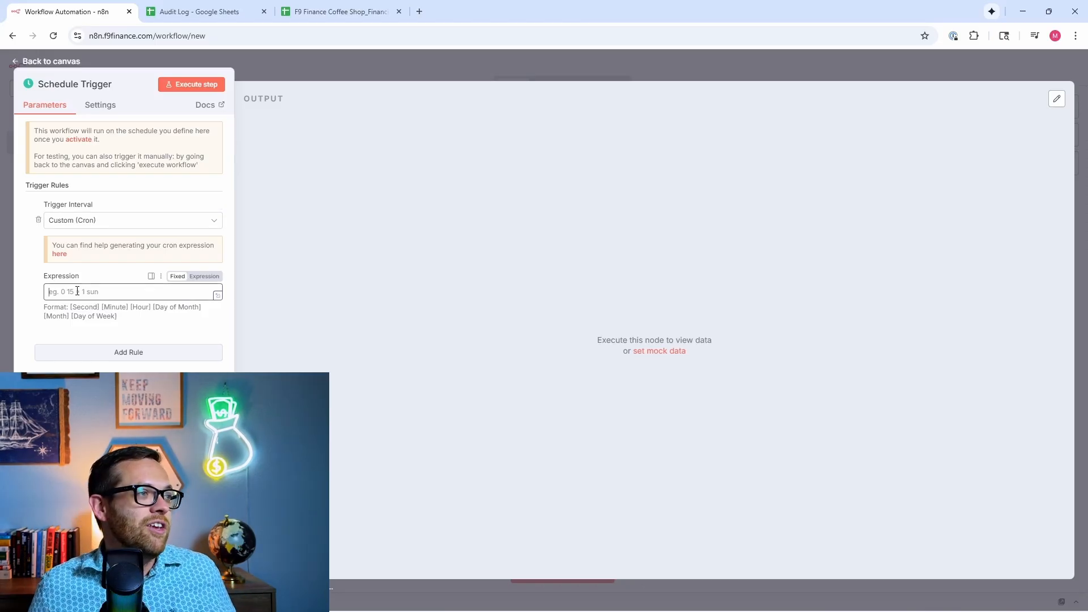
left_click(59, 254)
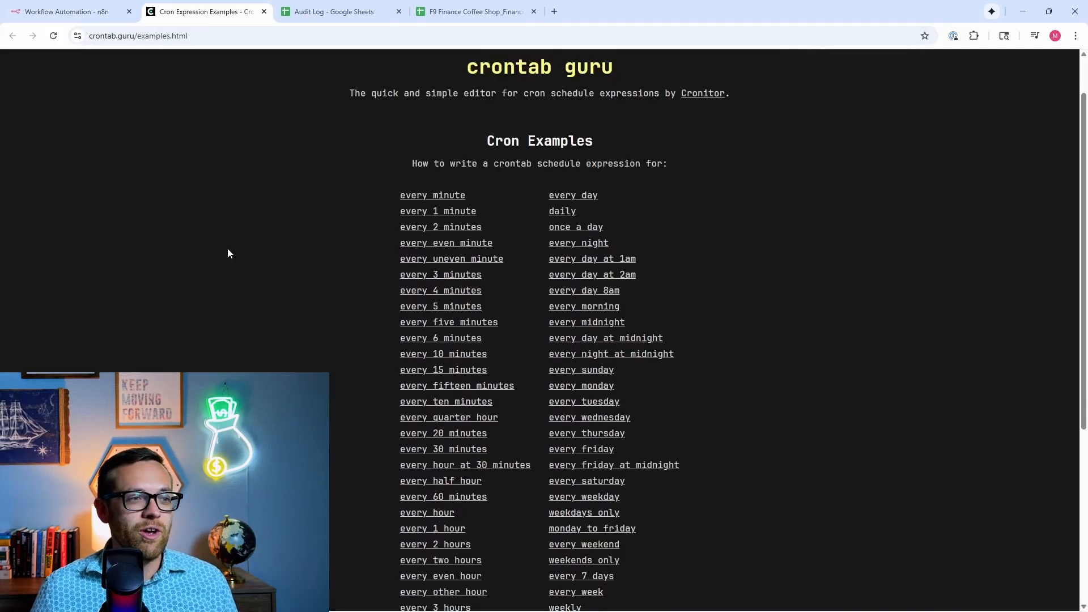
scroll(535, 294, "down", 2)
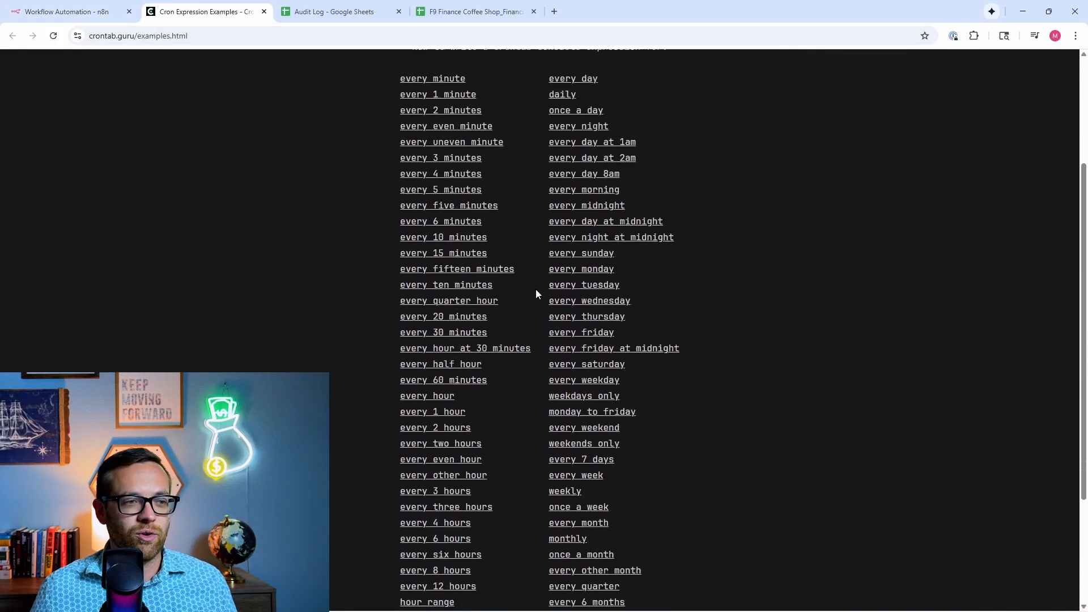
scroll(535, 294, "down", 2)
scroll(535, 293, "up", 2)
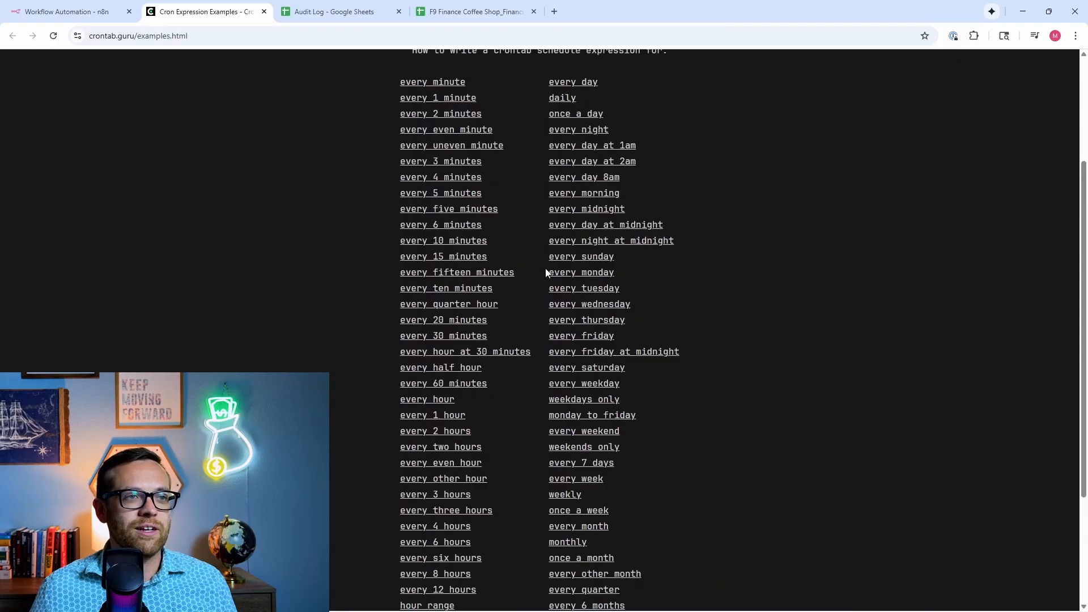
left_click(596, 178)
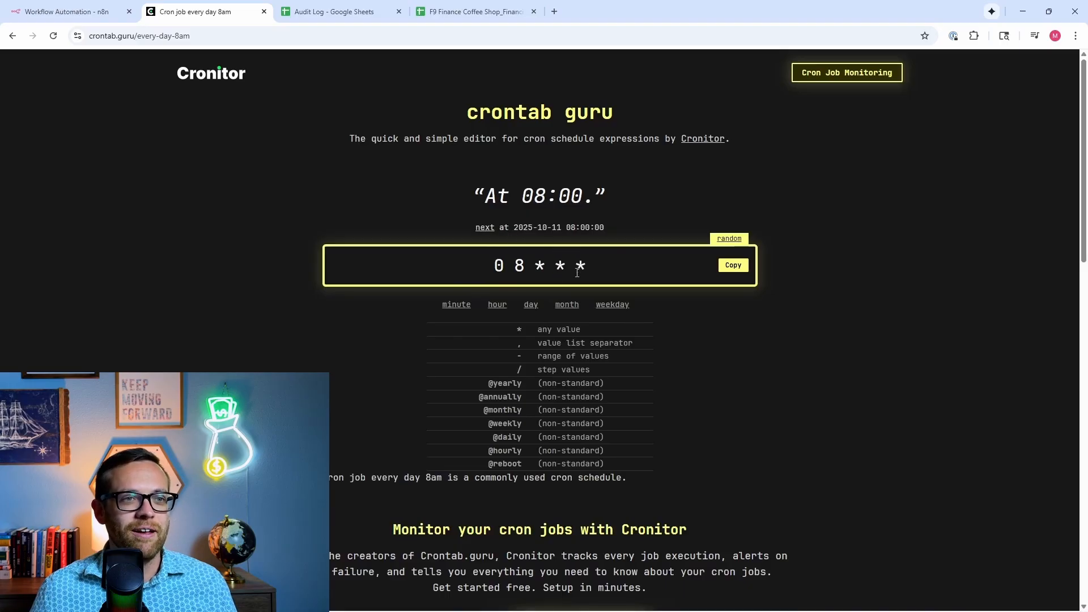
left_click(735, 266)
Back in n8n, set the Schedule Trigger's cron expression to 0 8 * * *, execute the step and return to the canvas
left_click(85, 12)
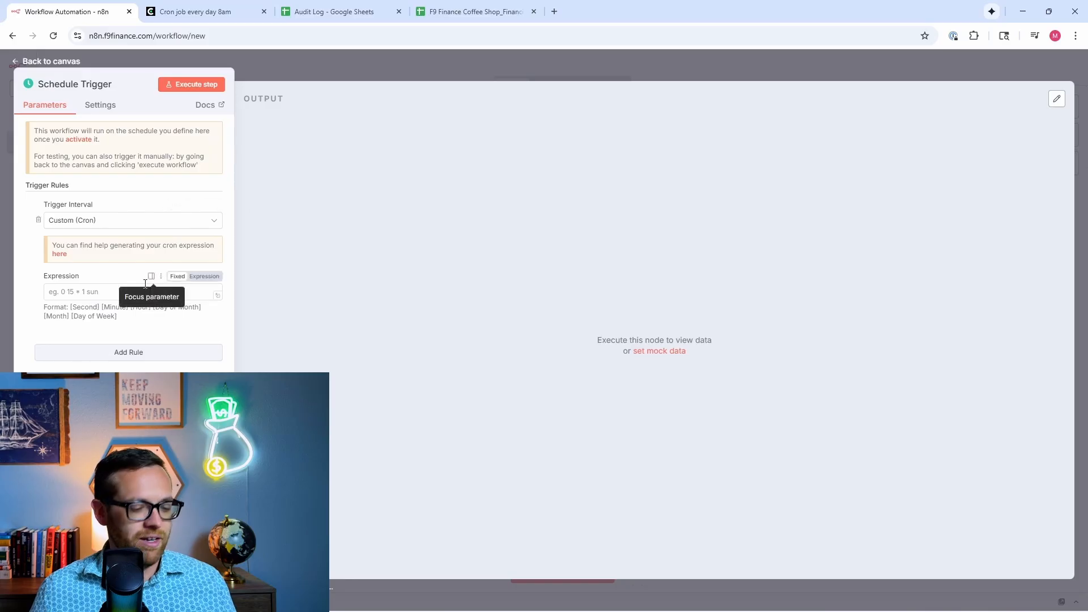
left_click(139, 293)
key("ctrl+v")
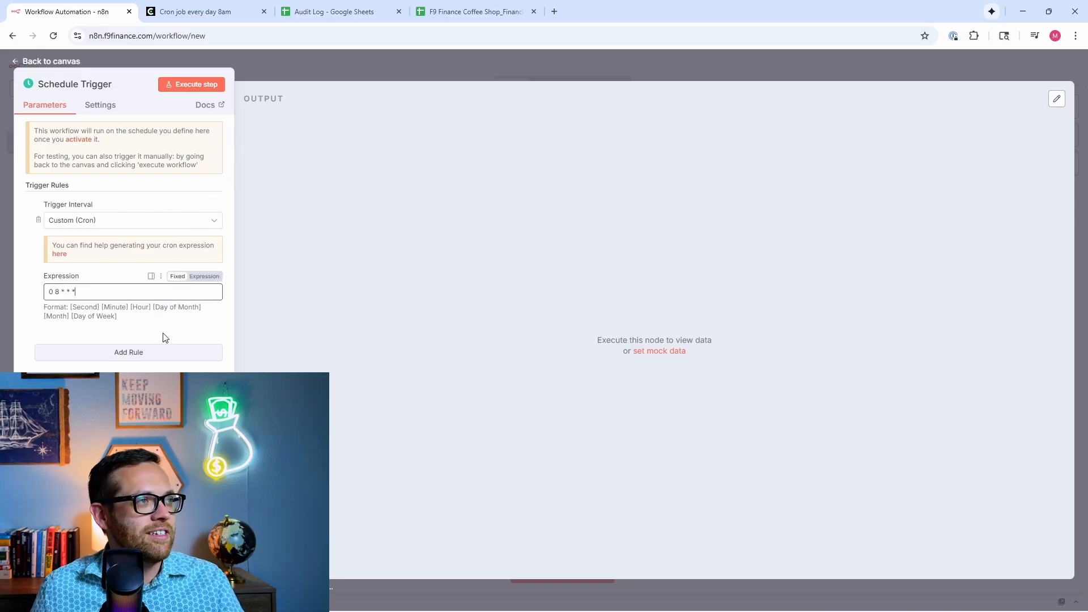
left_click(185, 86)
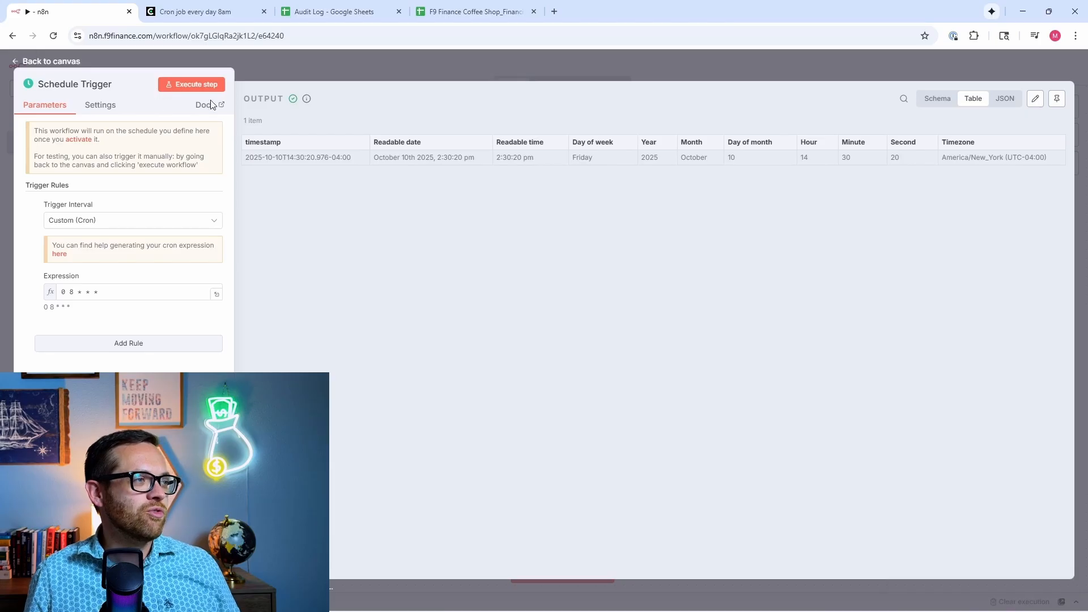
left_click(304, 73)
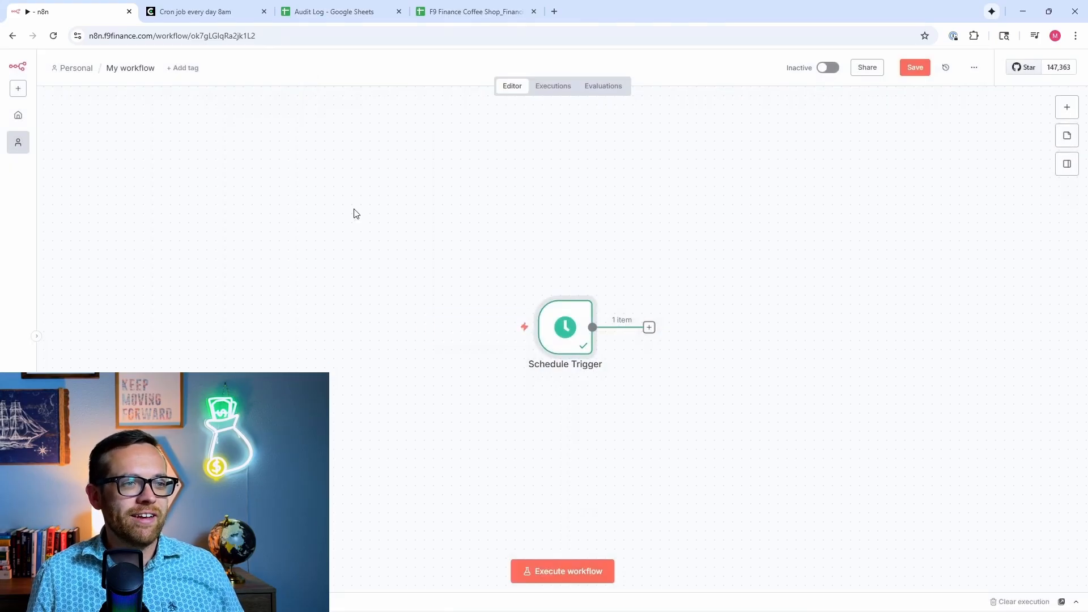
Examine the AI and Action in an app nodes offered as the next step after the Schedule Trigger, without adding one
mouse_move(539, 328)
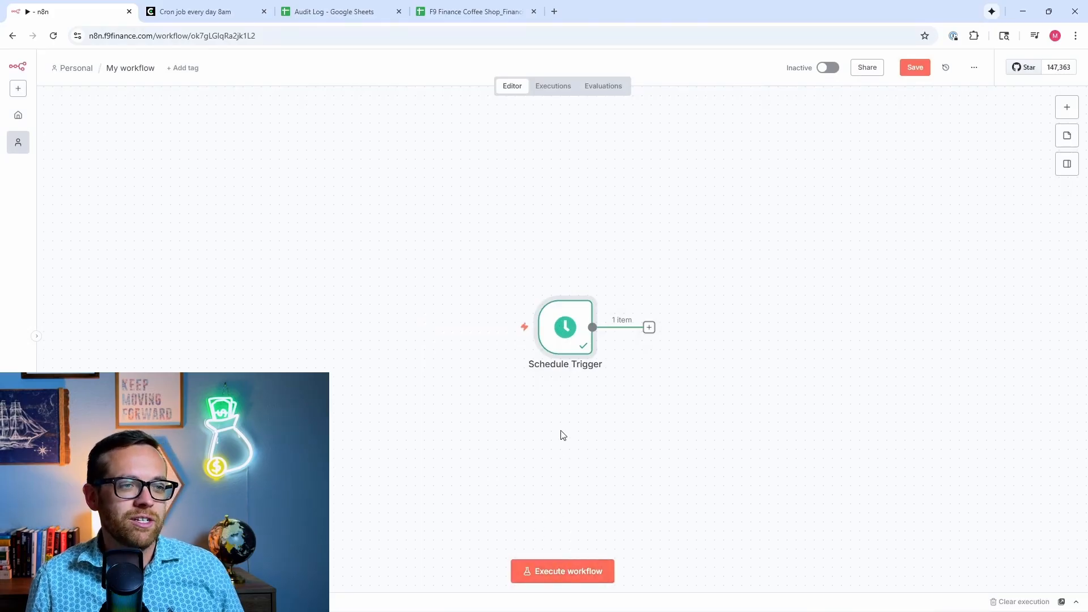
left_click_drag(558, 425, 466, 426)
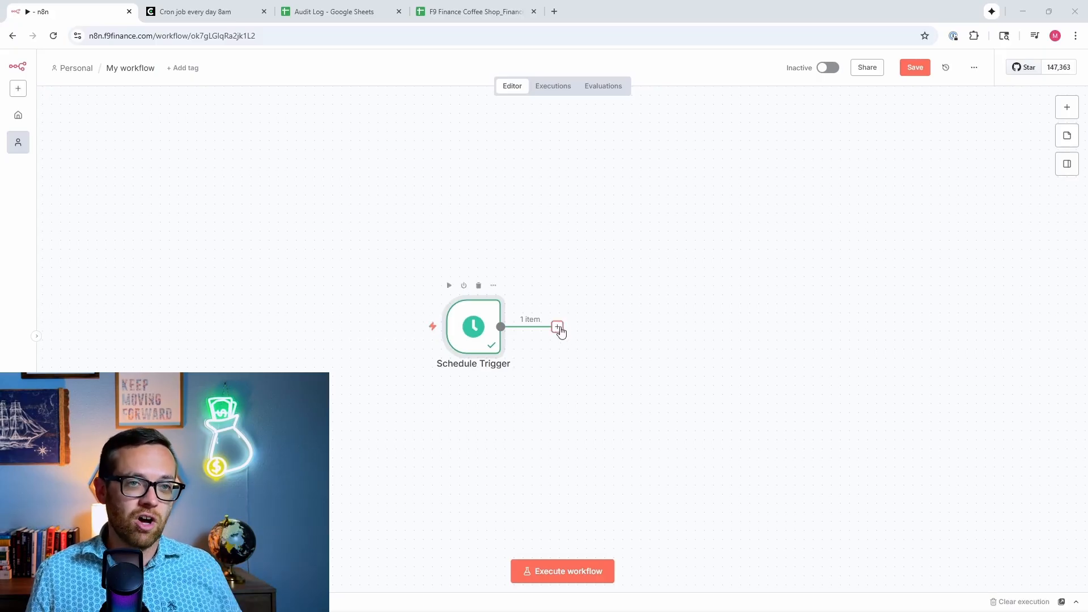
left_click(559, 328)
key("Escape")
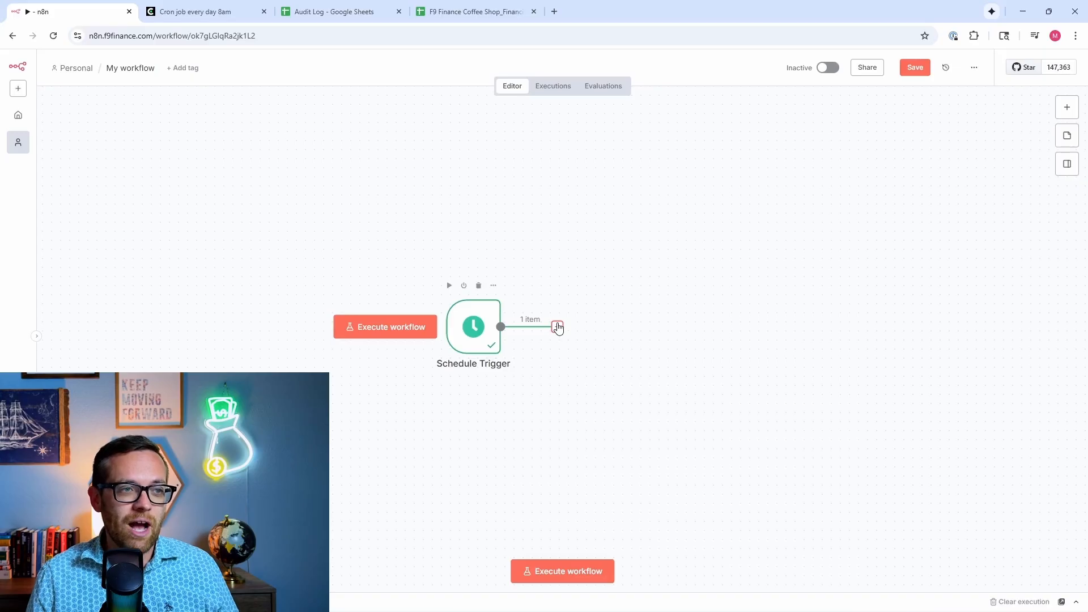
left_click(558, 327)
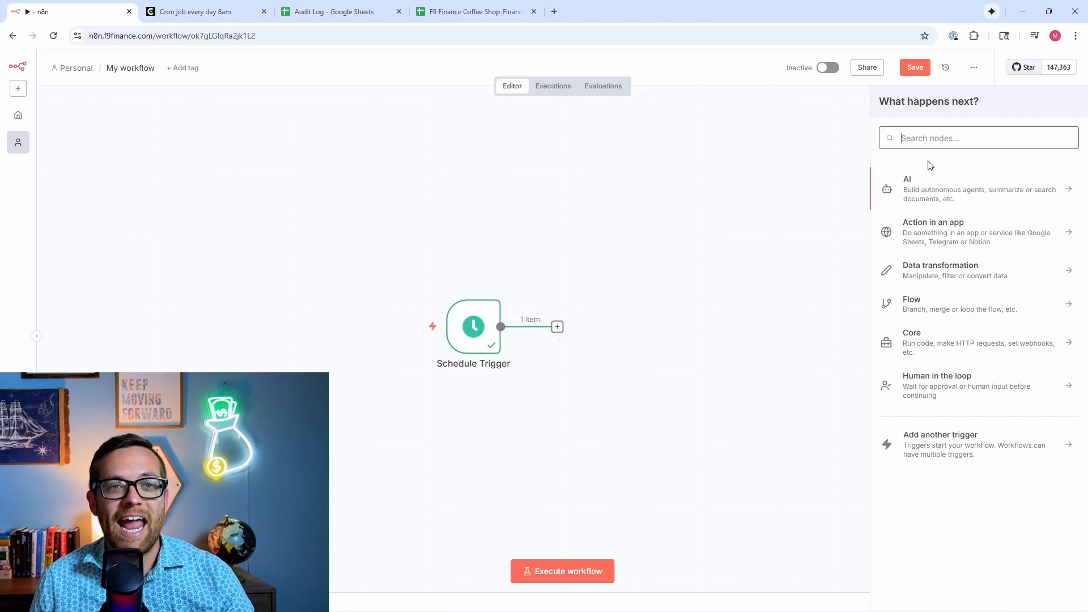
left_click(923, 188)
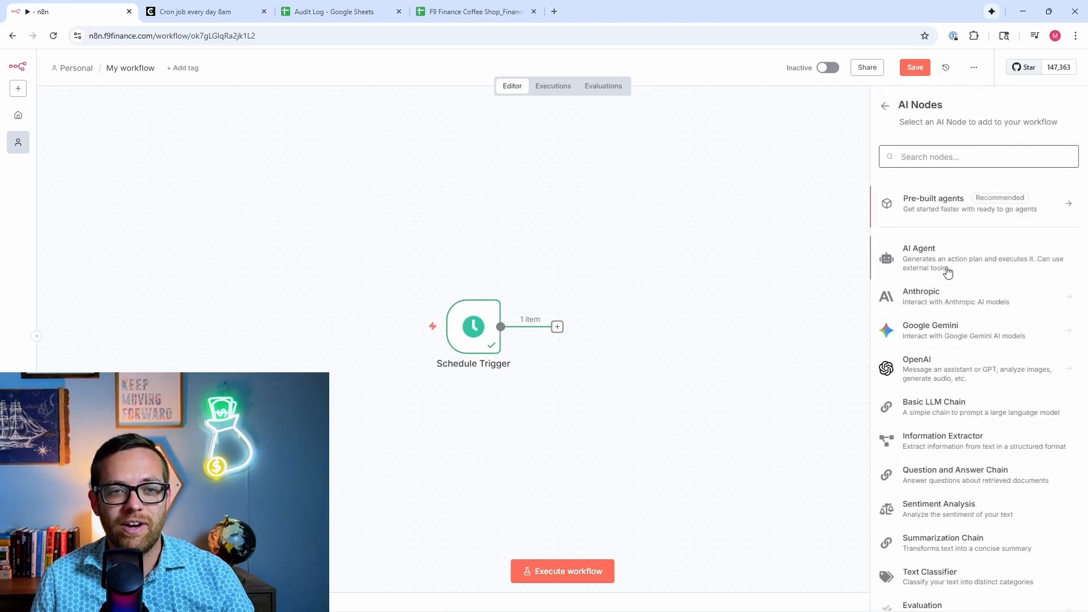
scroll(944, 272, "down", 3)
scroll(946, 272, "up", 3)
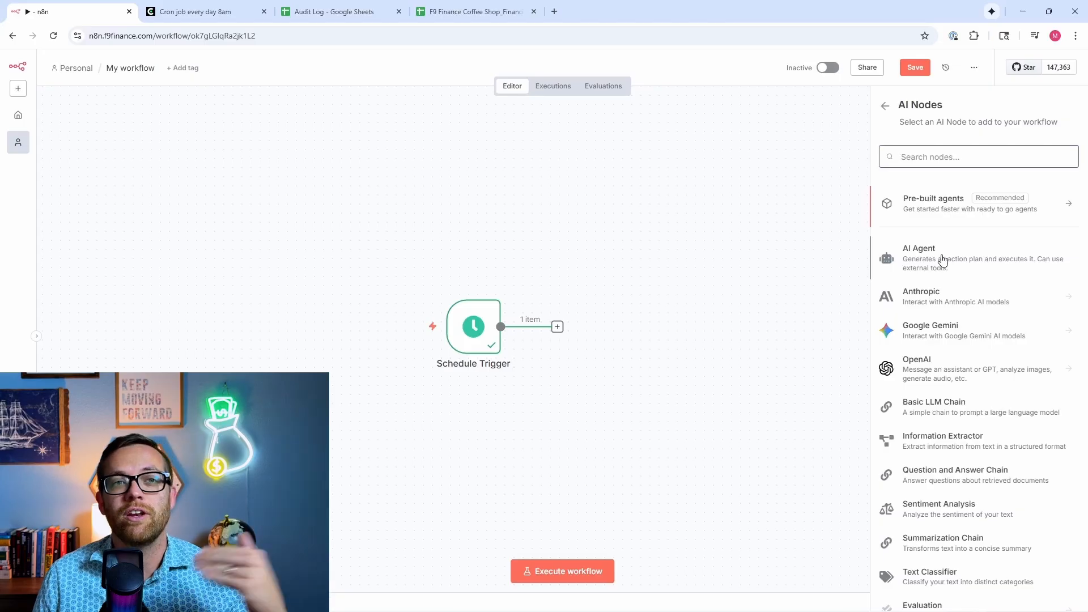
left_click(886, 108)
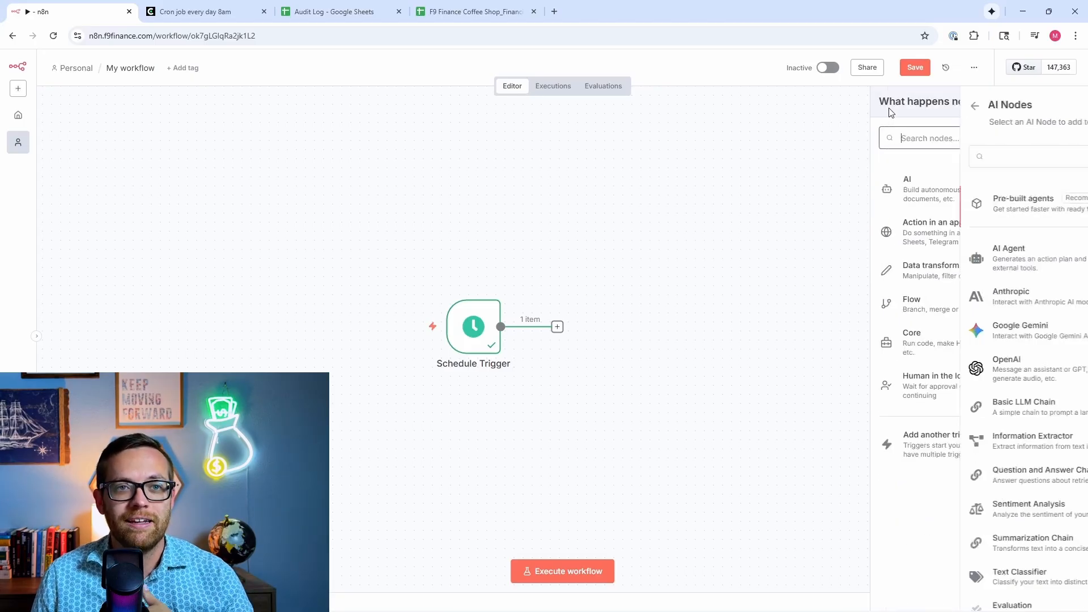
left_click(928, 238)
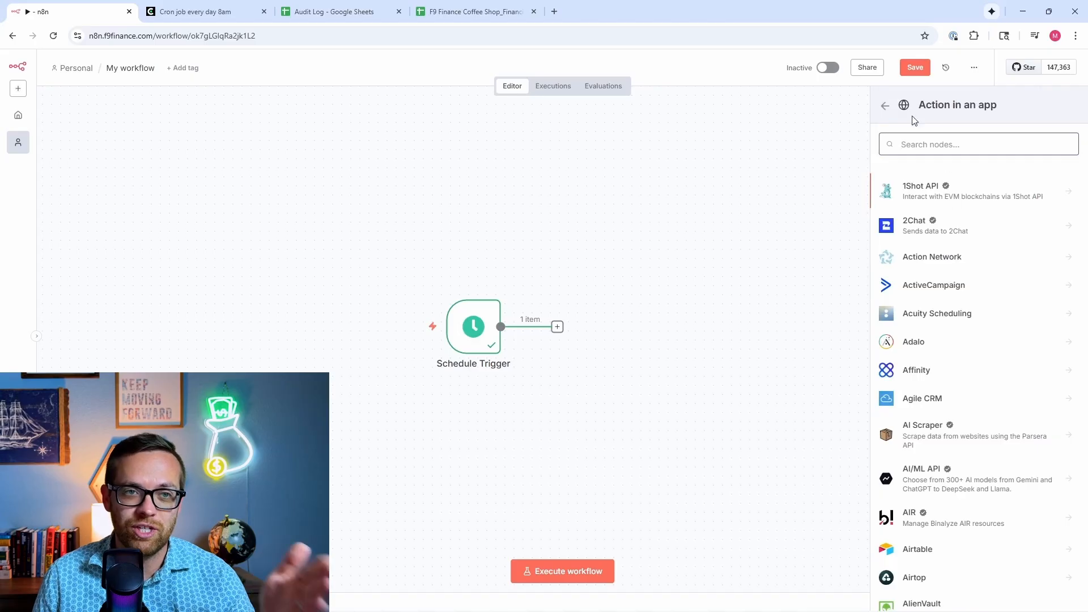
left_click(885, 107)
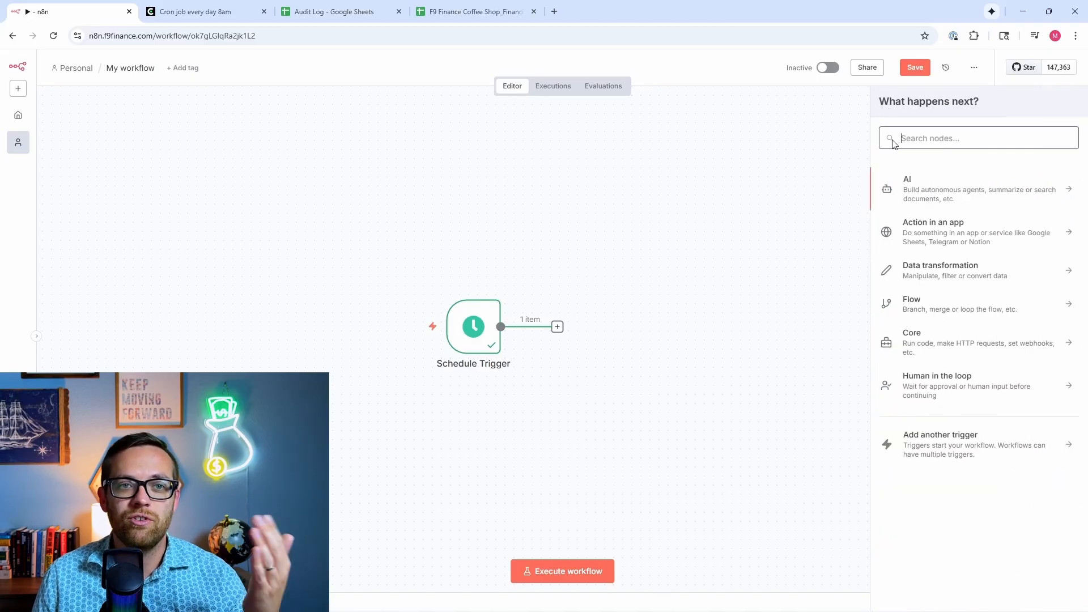
Look through the Data transformation, Flow, Core and Human in the loop node categories without adding a node
left_click(930, 268)
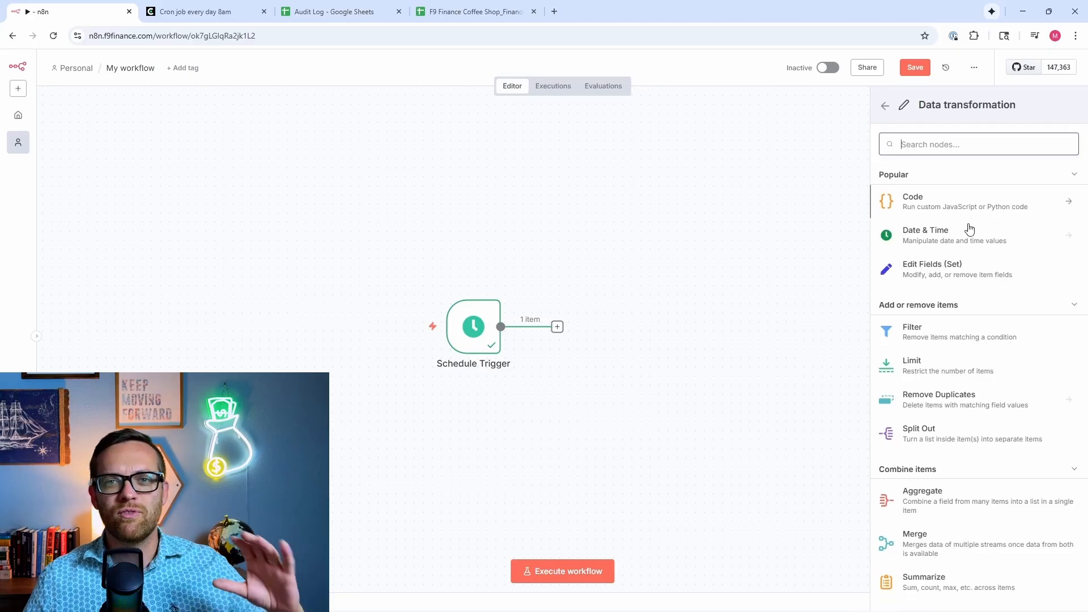
scroll(970, 229, "down", 3)
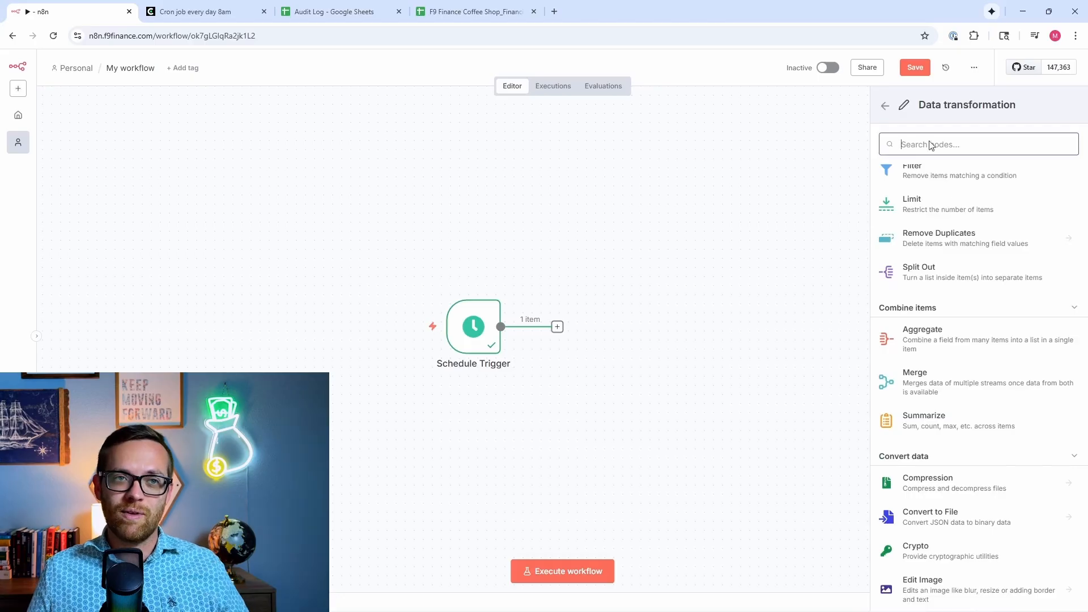
left_click(886, 108)
left_click(925, 299)
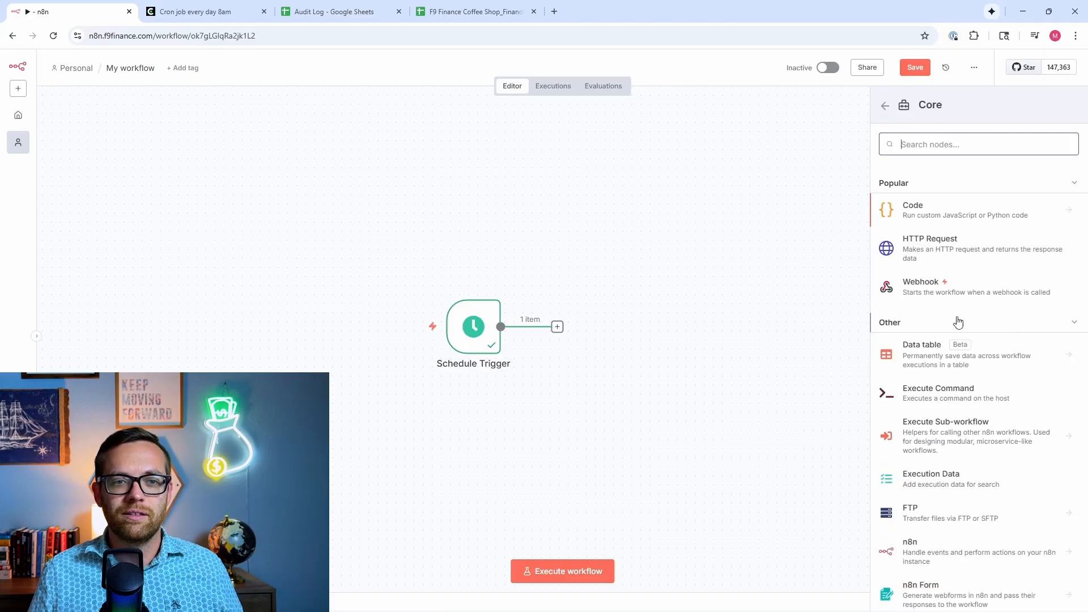
scroll(963, 277, "down", 2)
scroll(962, 279, "down", 1)
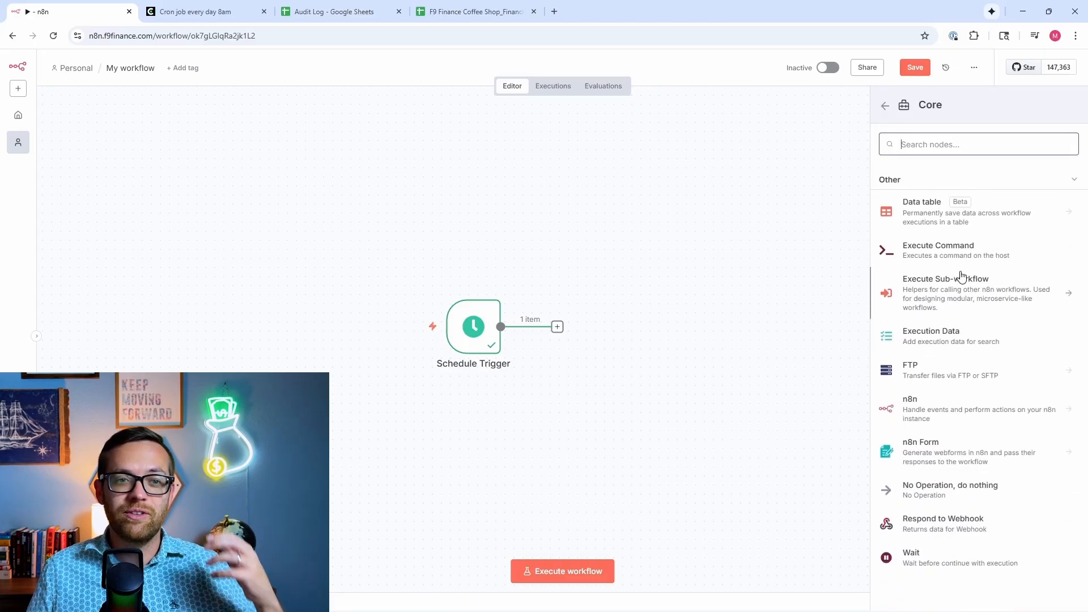
scroll(962, 278, "up", 4)
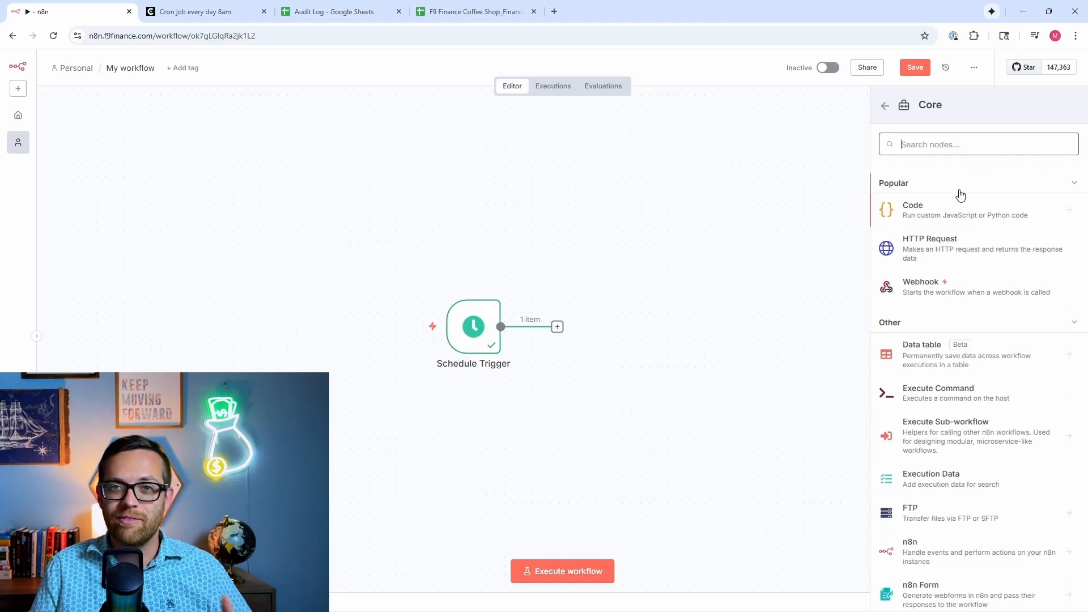
left_click(885, 106)
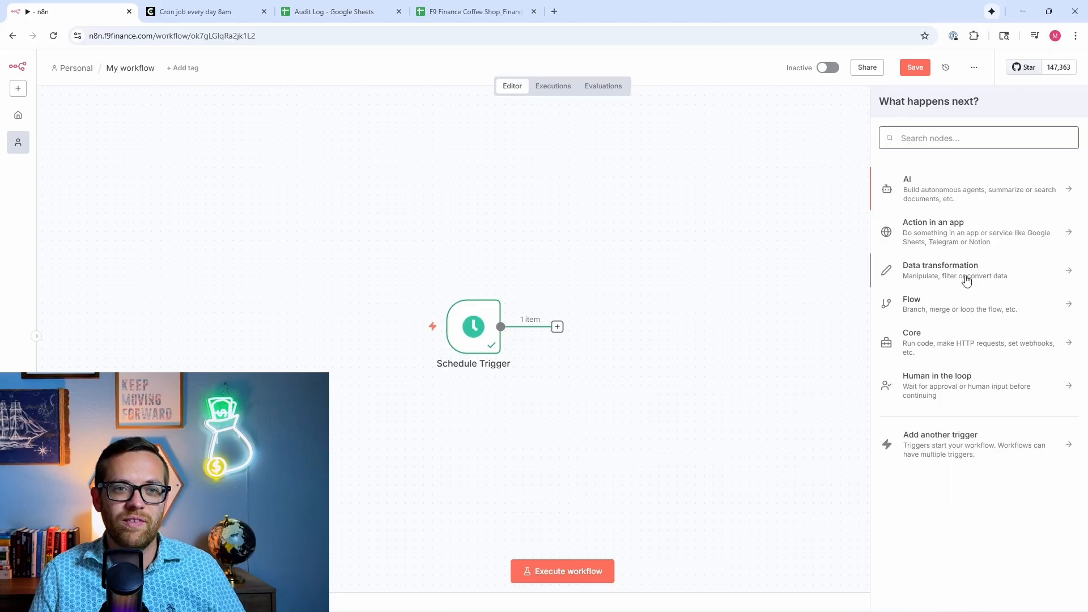
left_click(956, 388)
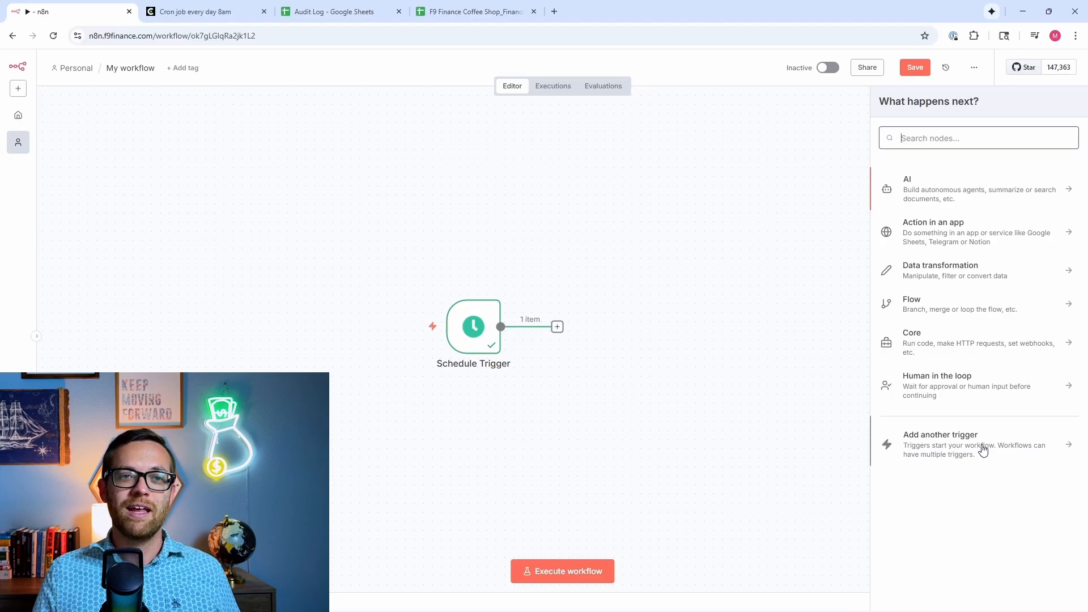
Search the app actions for Google nodes and add the Google Sheets Get row(s) in sheet action after the Schedule Trigger
left_click(966, 241)
type("goo")
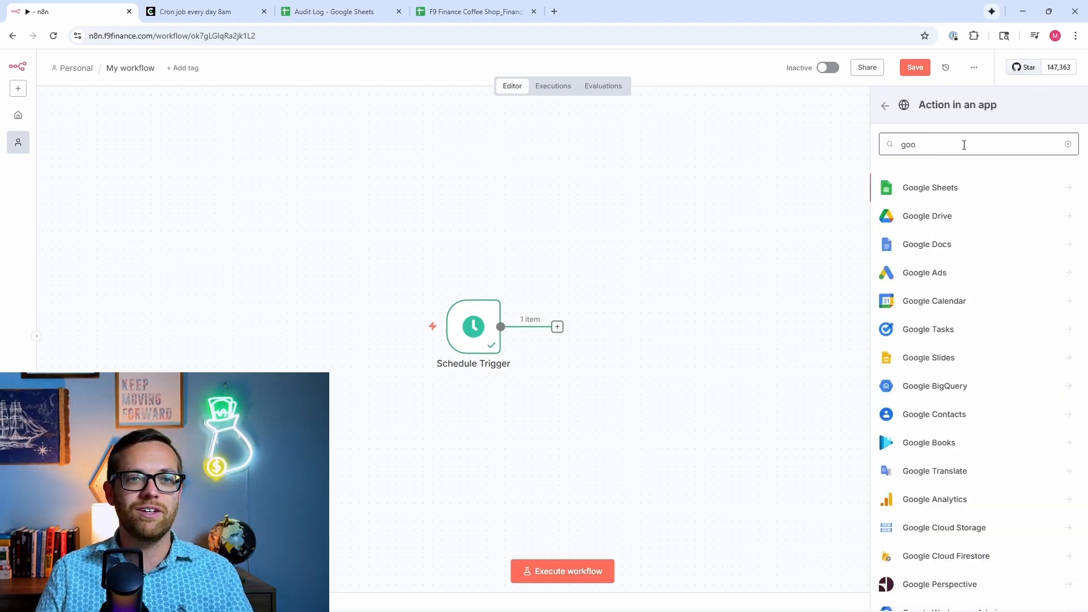
left_click(968, 190)
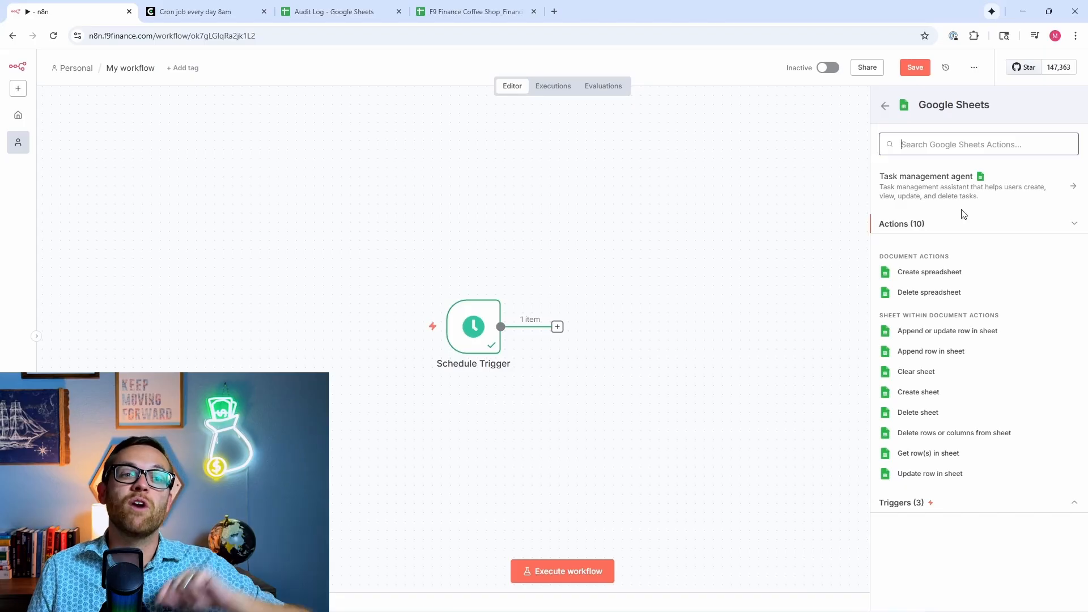
left_click(962, 457)
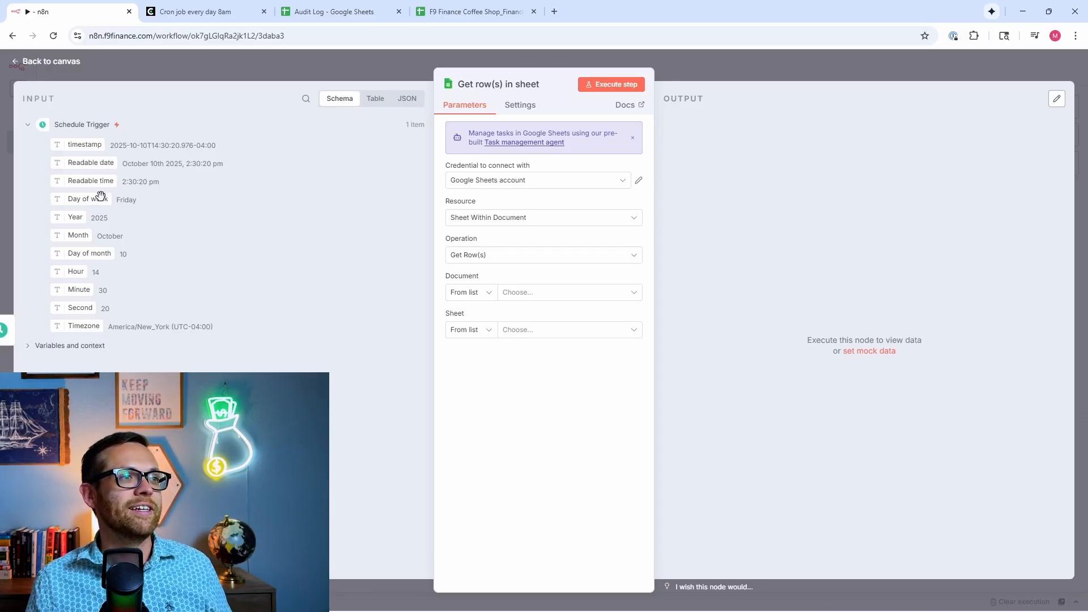
Compare the Schedule Trigger input data in table and JSON form, ending in the table view
left_click(375, 100)
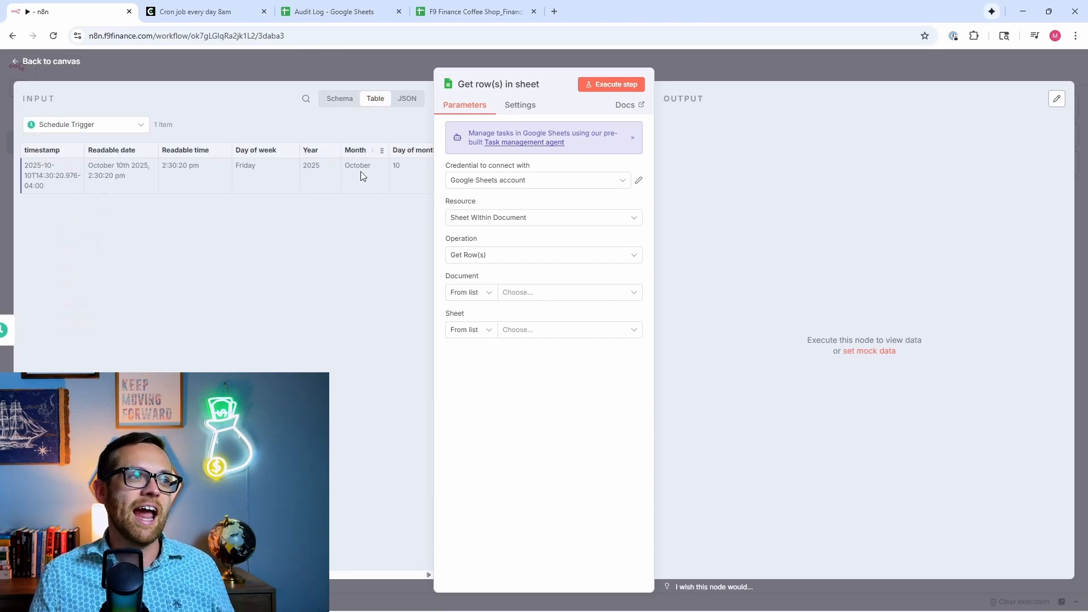
left_click(404, 102)
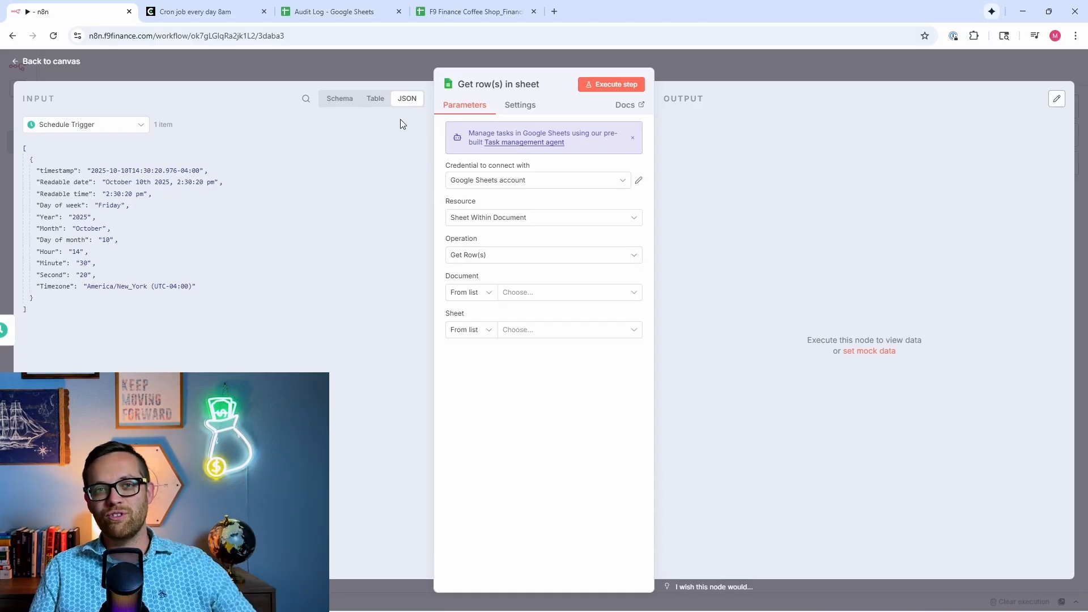
left_click(374, 100)
Open a new Google Sheets credential from the Get row(s) node and look over its OAuth2 connection fields
left_click(453, 181)
left_click(441, 194)
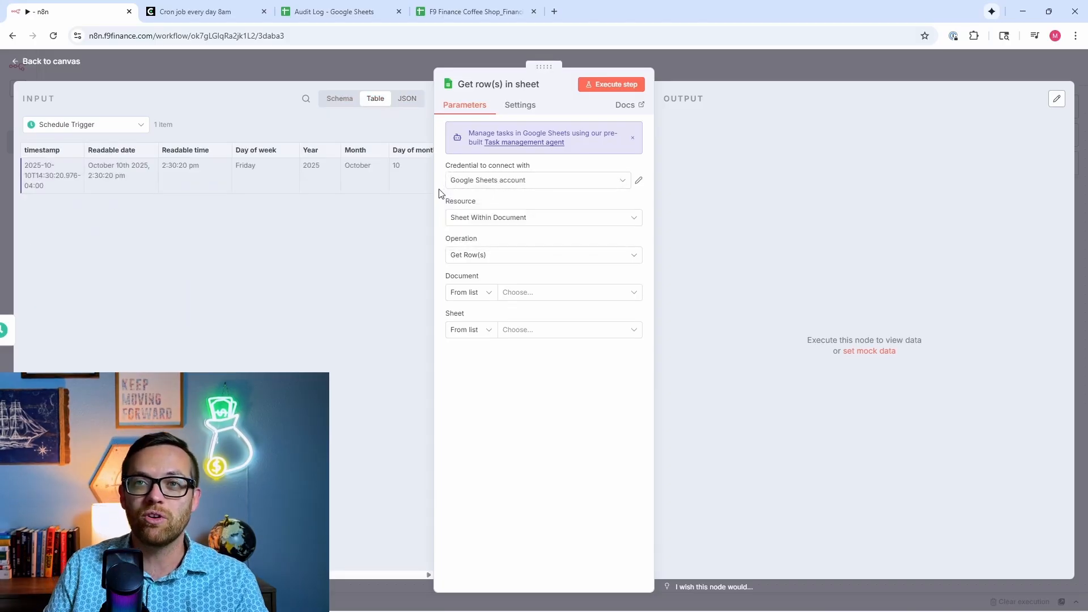
left_click(469, 180)
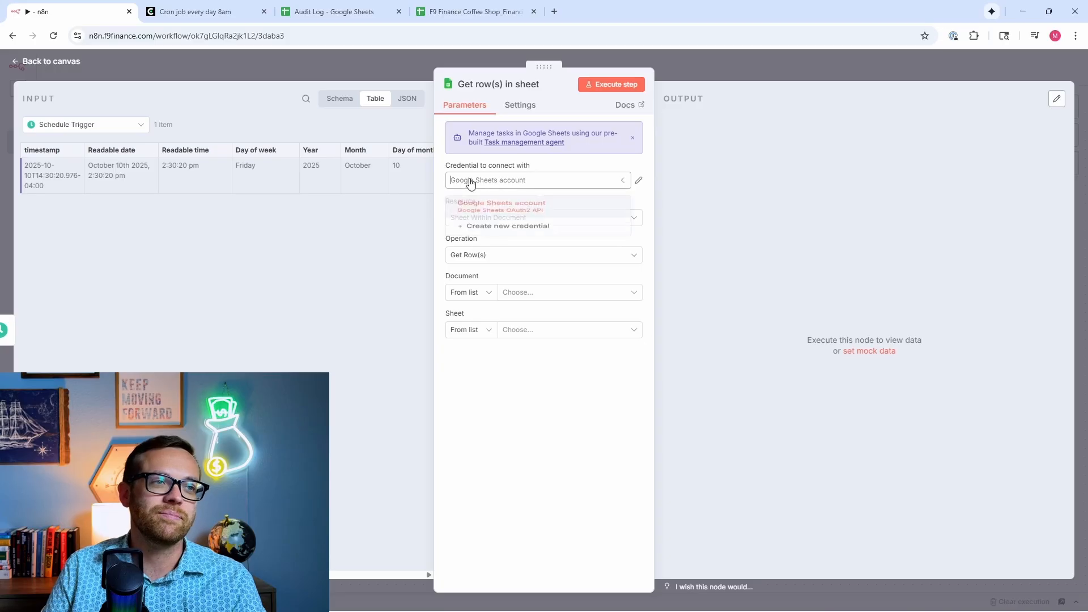
left_click(467, 180)
left_click(469, 180)
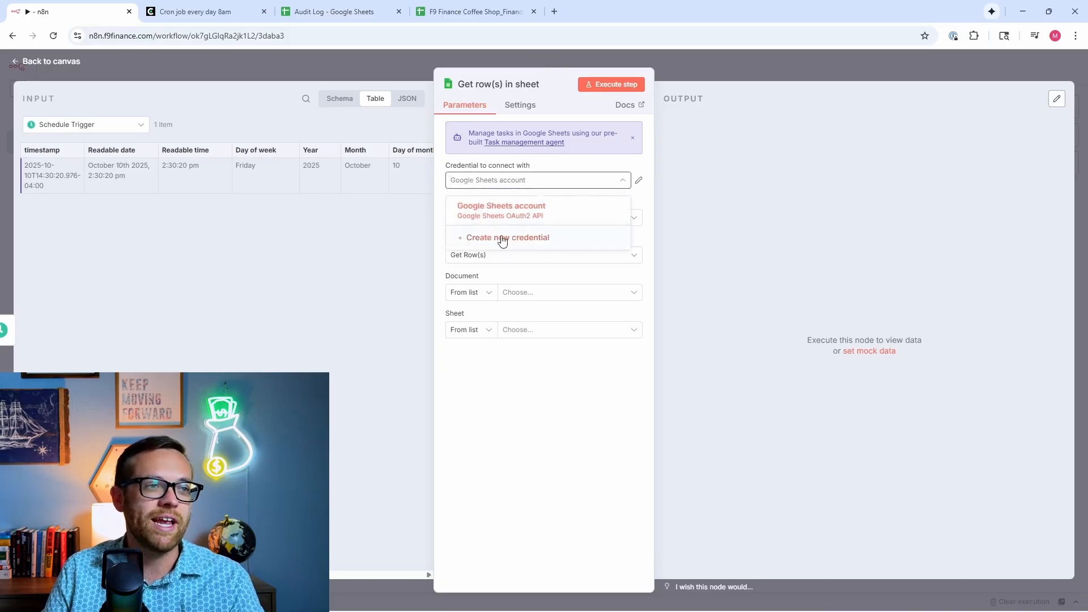
left_click(500, 238)
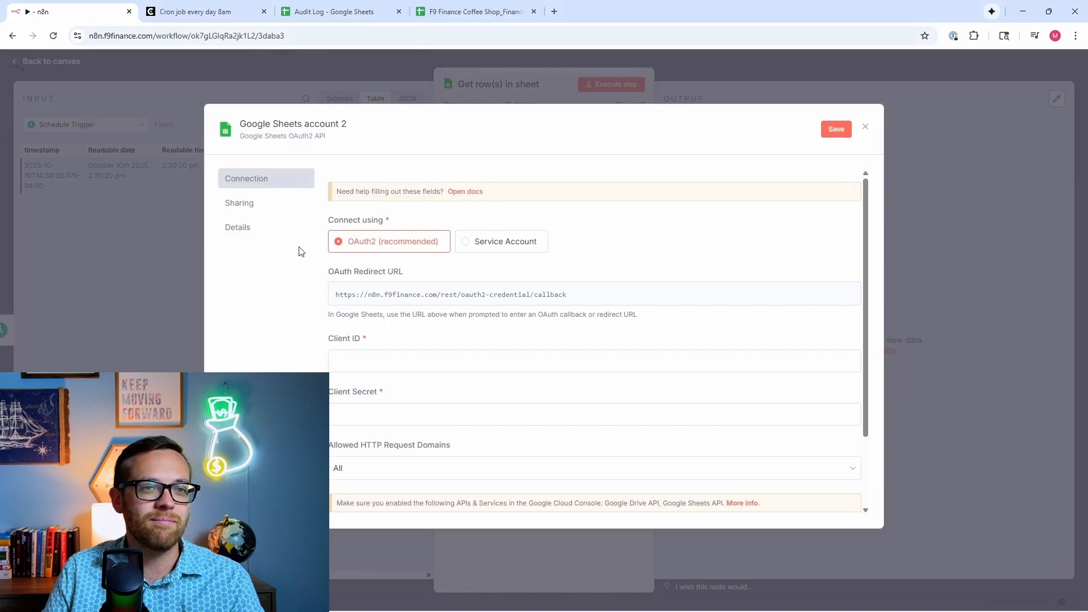
scroll(488, 311, "down", 2)
scroll(492, 300, "up", 2)
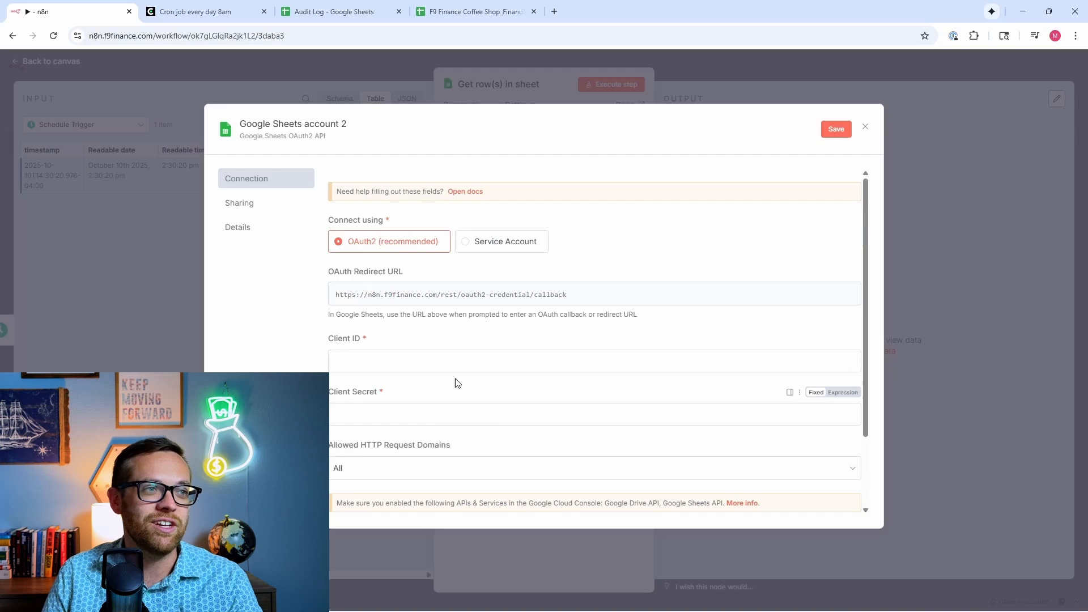
Open the credential's n8n Docs help page and read the Google OAuth2 single service setup instructions
left_click(455, 196)
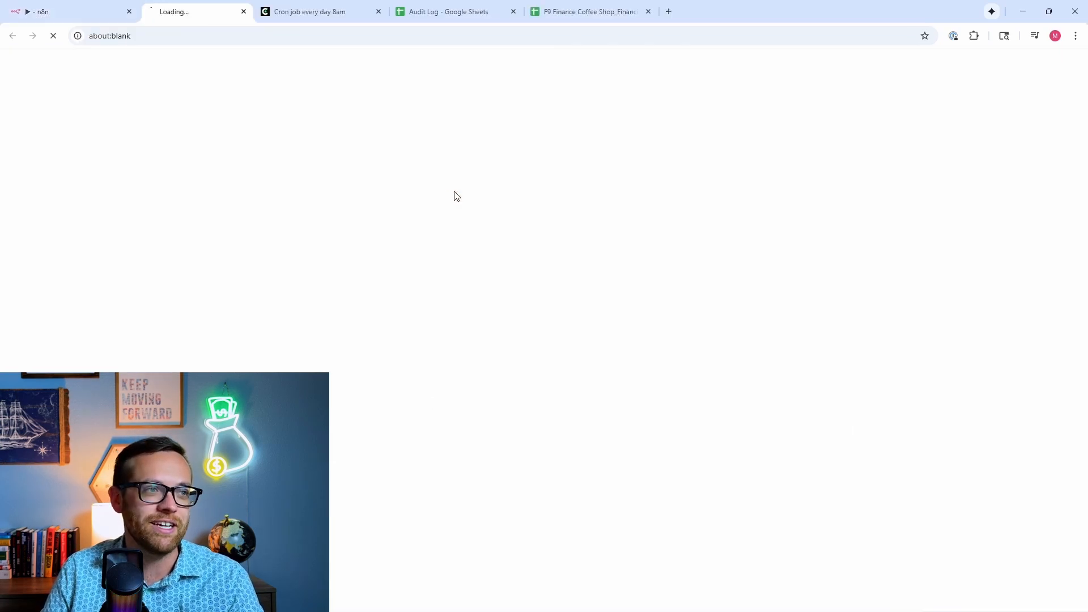
scroll(354, 227, "down", 7)
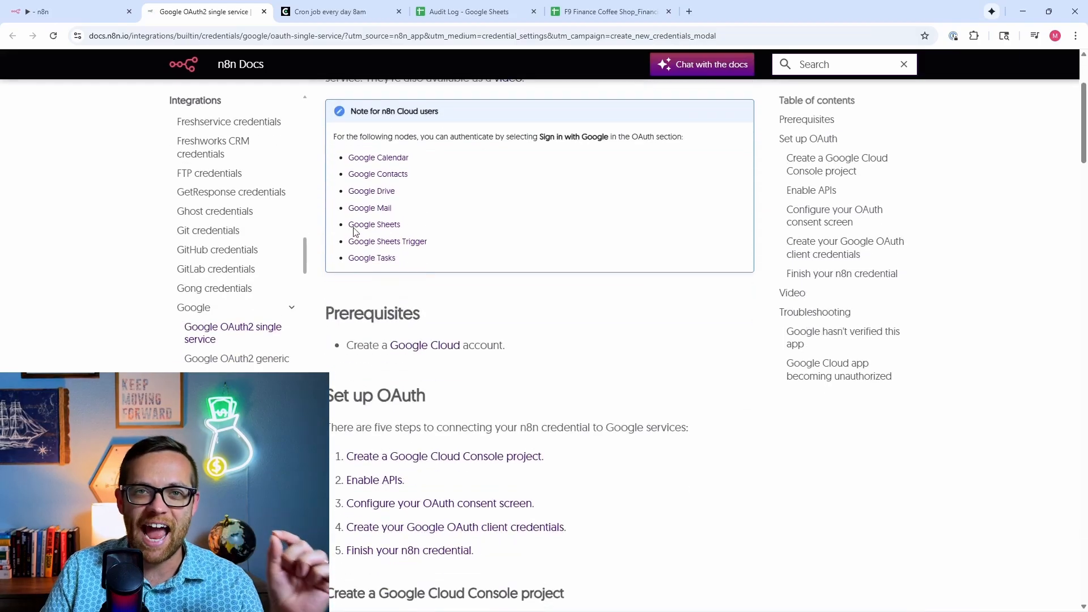
scroll(358, 220, "down", 6)
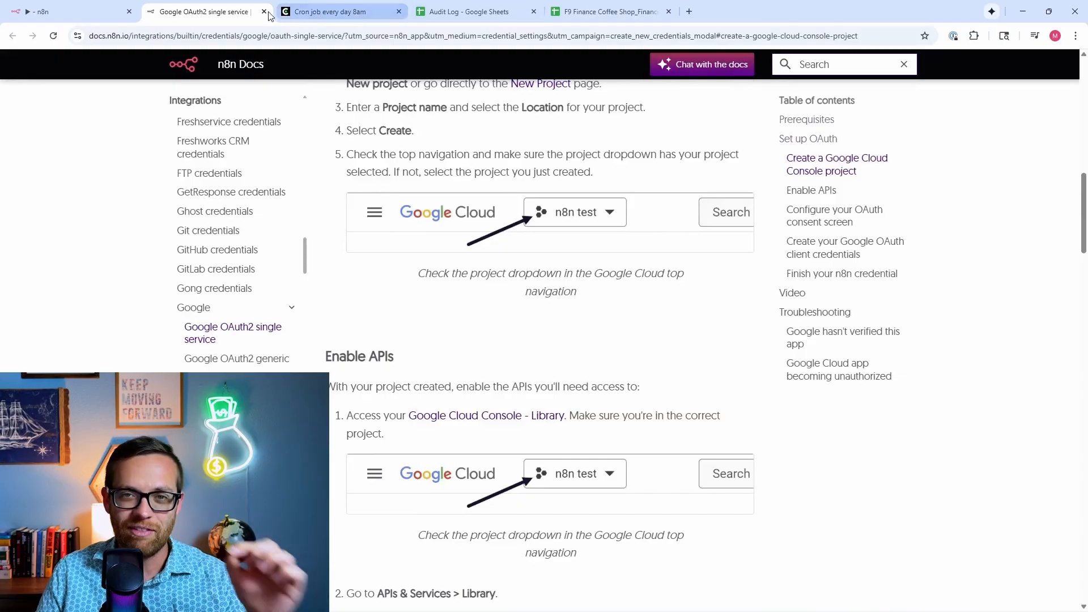
scroll(274, 235, "down", 2)
scroll(278, 223, "down", 2)
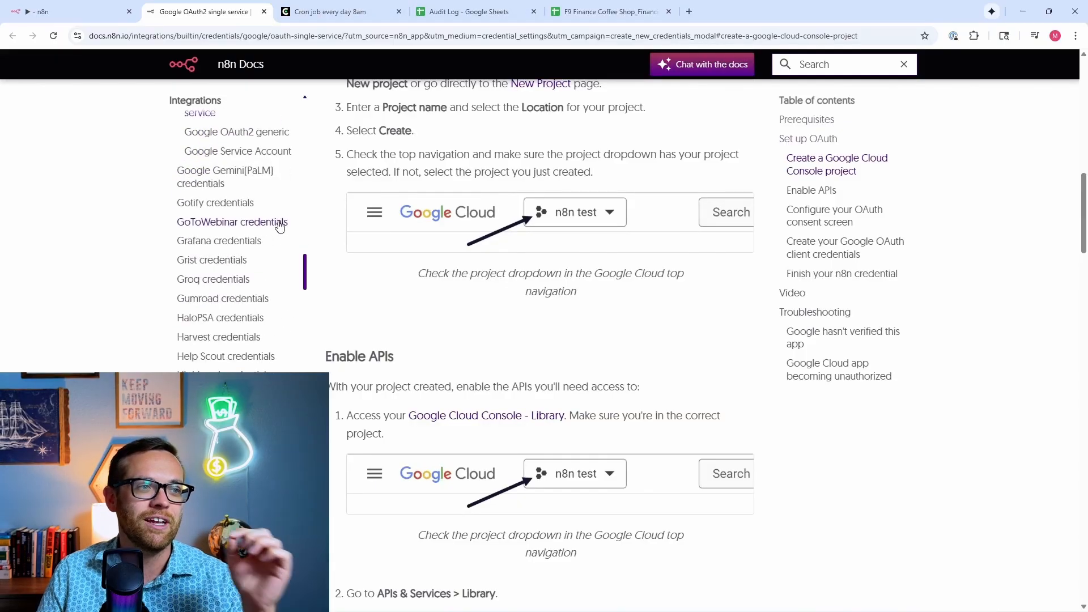
Check the Client ID and Client Secret fields in the n8n credential form, and read the documentation's Enable APIs section
left_click(74, 12)
scroll(379, 300, "down", 1)
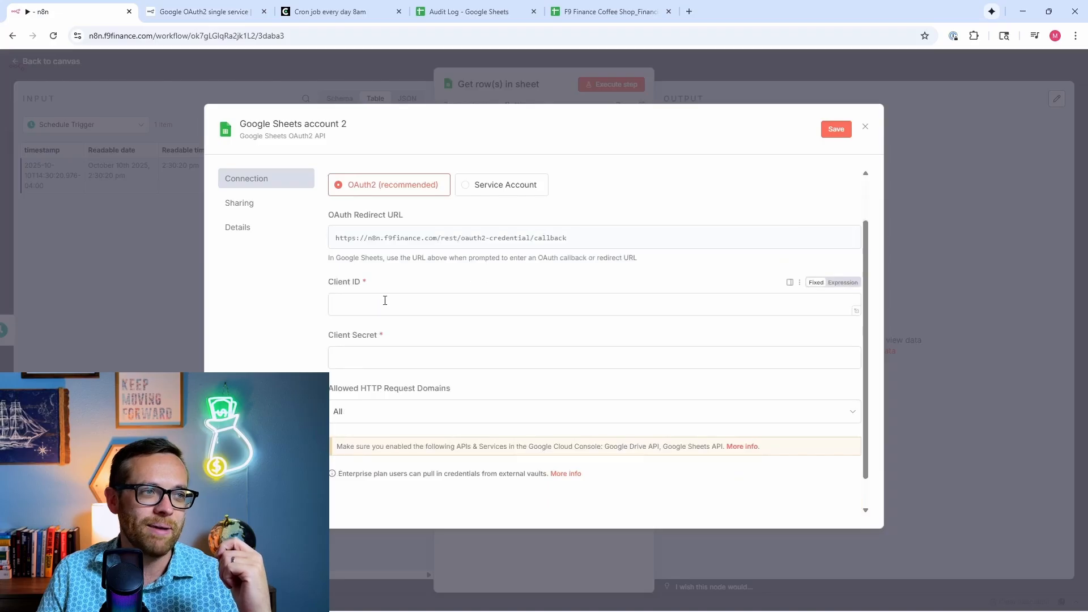
left_click(385, 302)
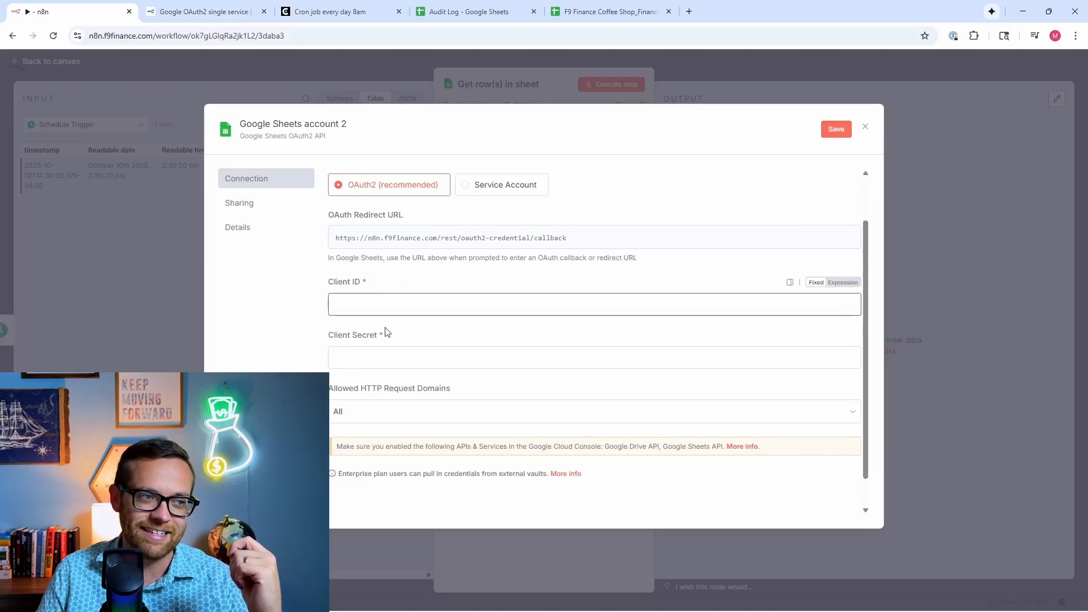
left_click(389, 357)
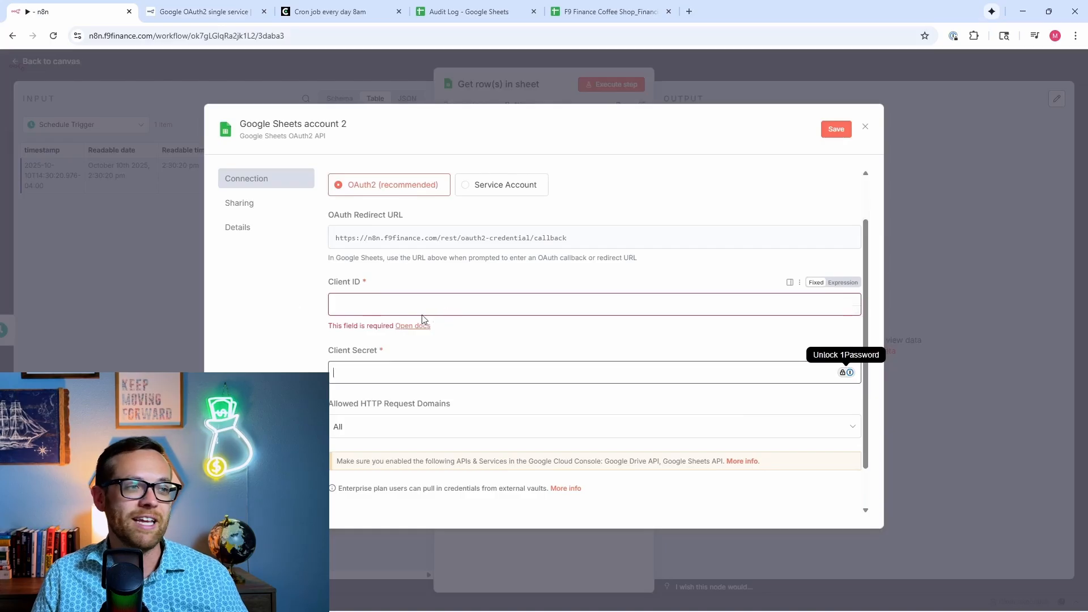
left_click(366, 304)
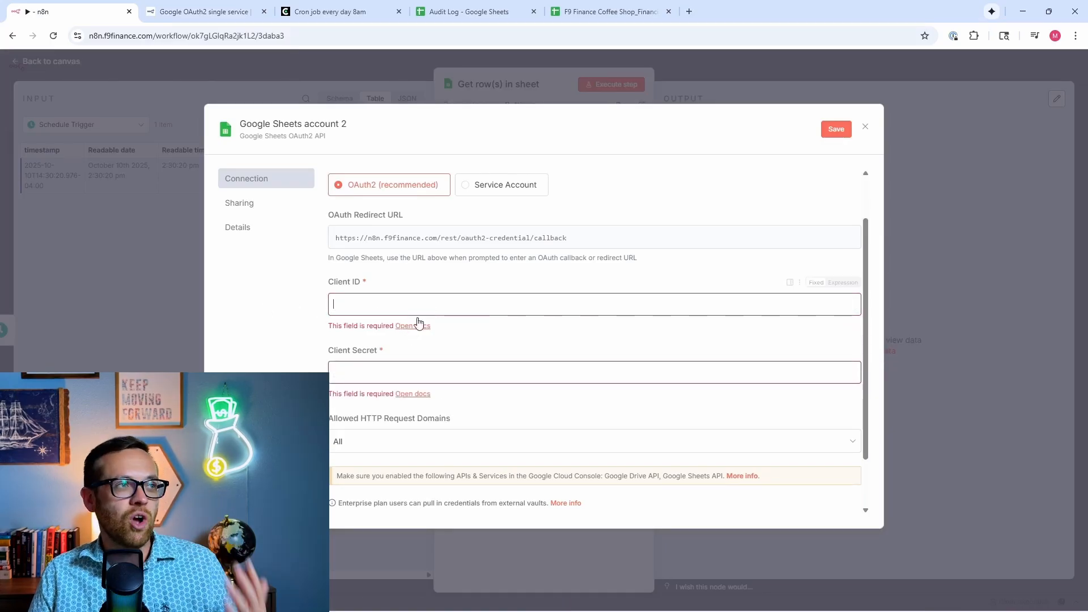
left_click(224, 11)
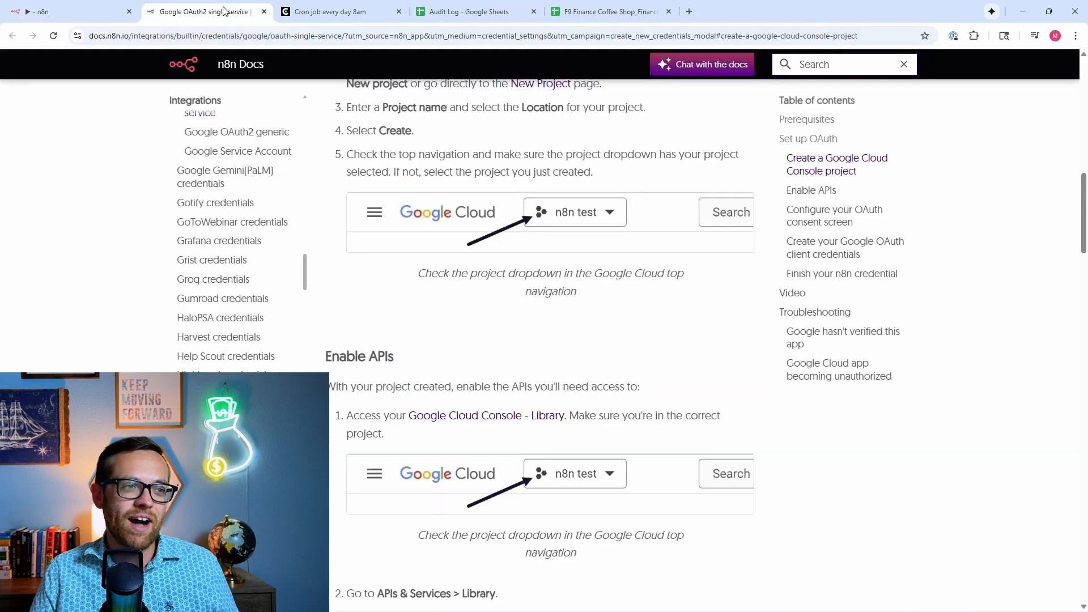
scroll(456, 451, "down", 4)
scroll(457, 450, "down", 4)
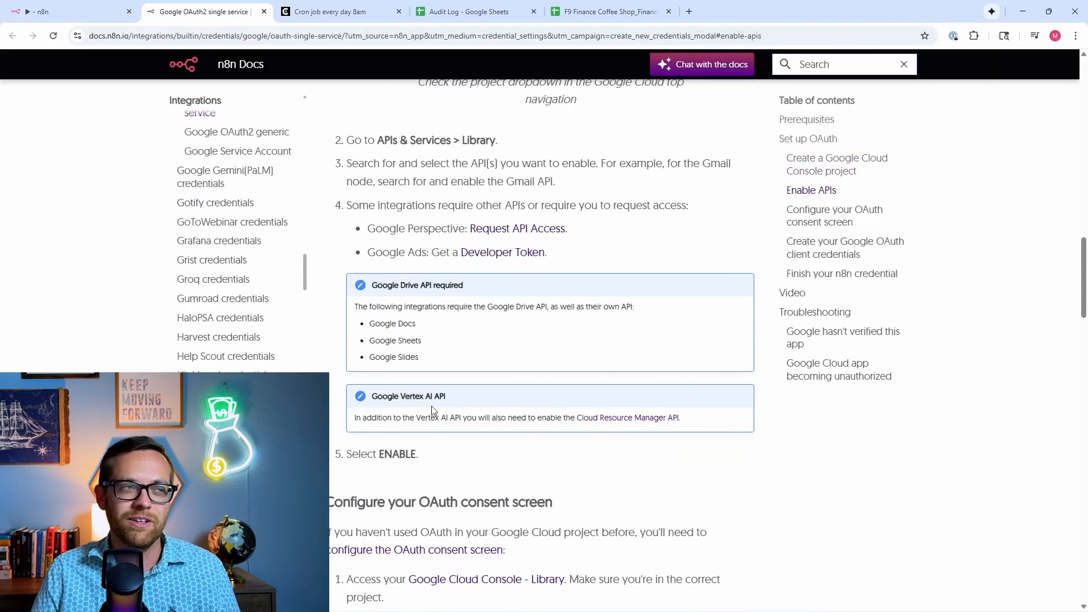
Back in n8n, close the new credential without saving and select the existing Google Sheets account for the node
left_click(110, 10)
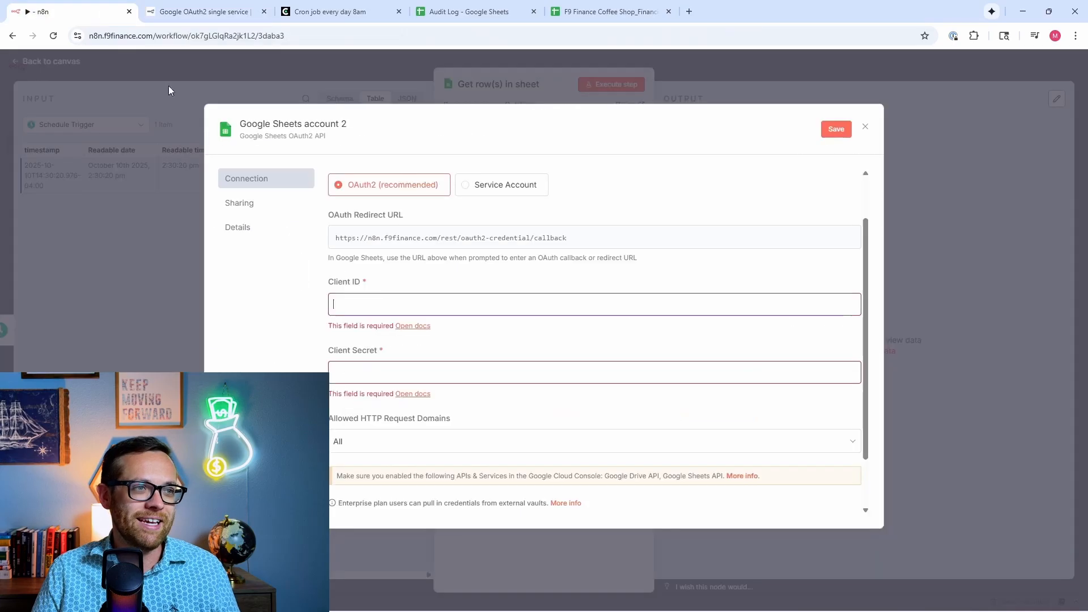
left_click(168, 88)
left_click(590, 354)
left_click(566, 181)
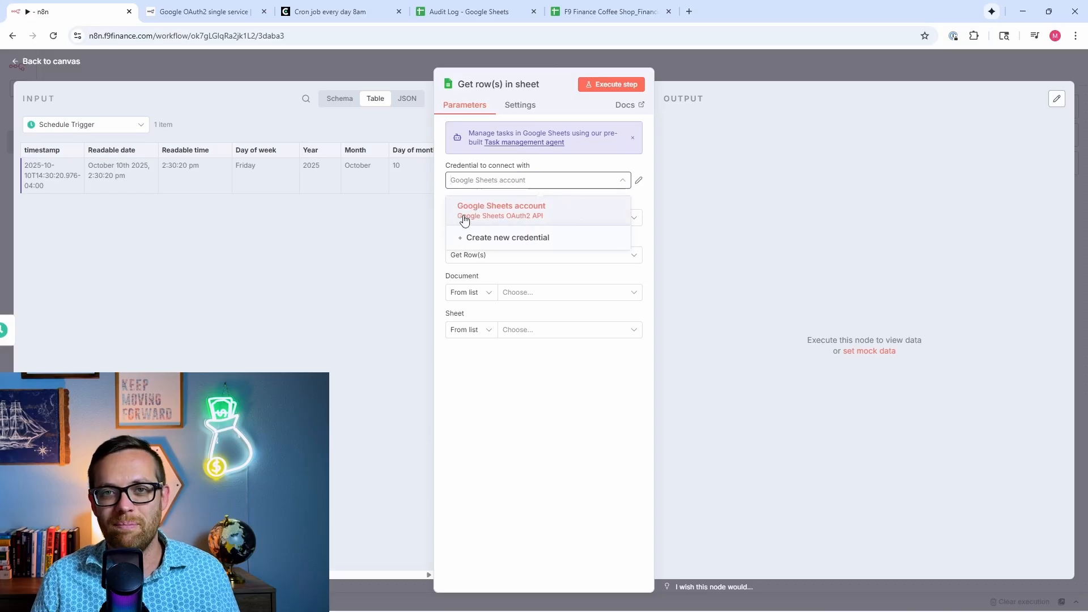
left_click(472, 210)
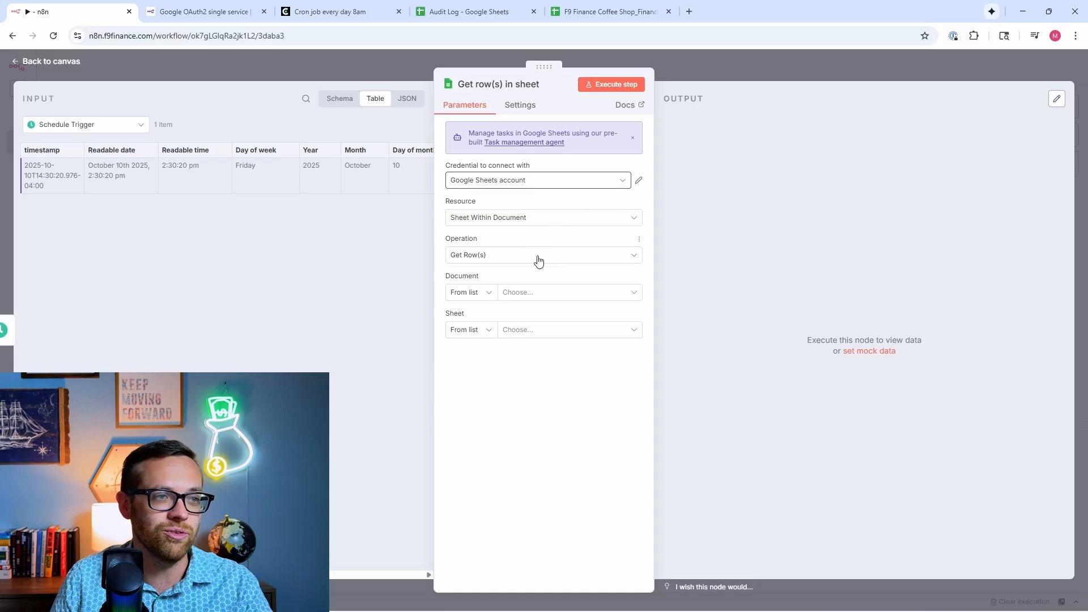
Set the node to read the GL Data sheet of the F9 Finance Coffee Shop_Financials document and execute the step
left_click(540, 293)
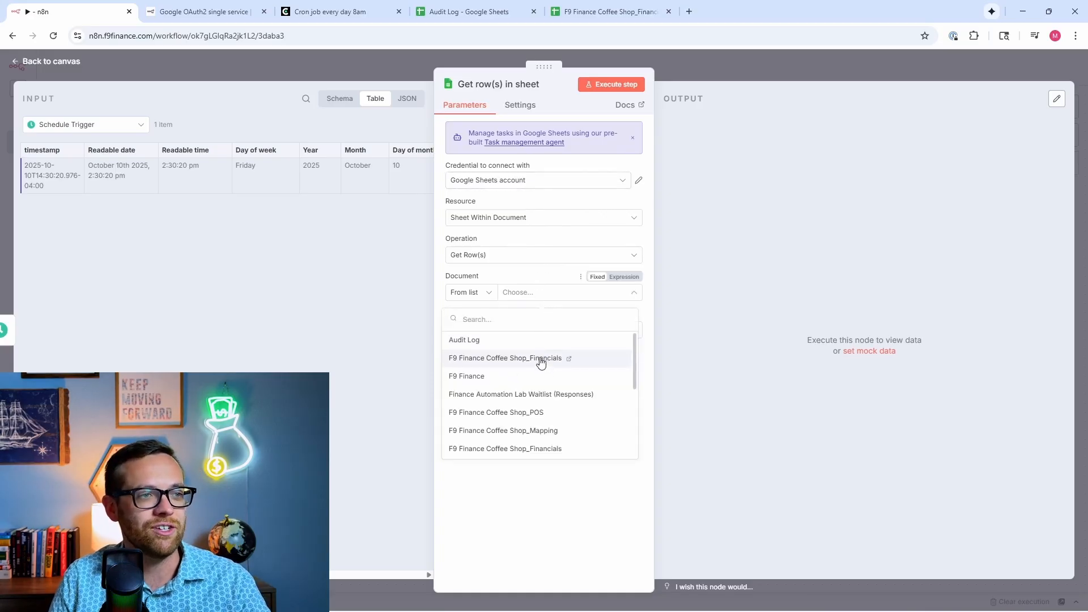
left_click(542, 360)
left_click(542, 331)
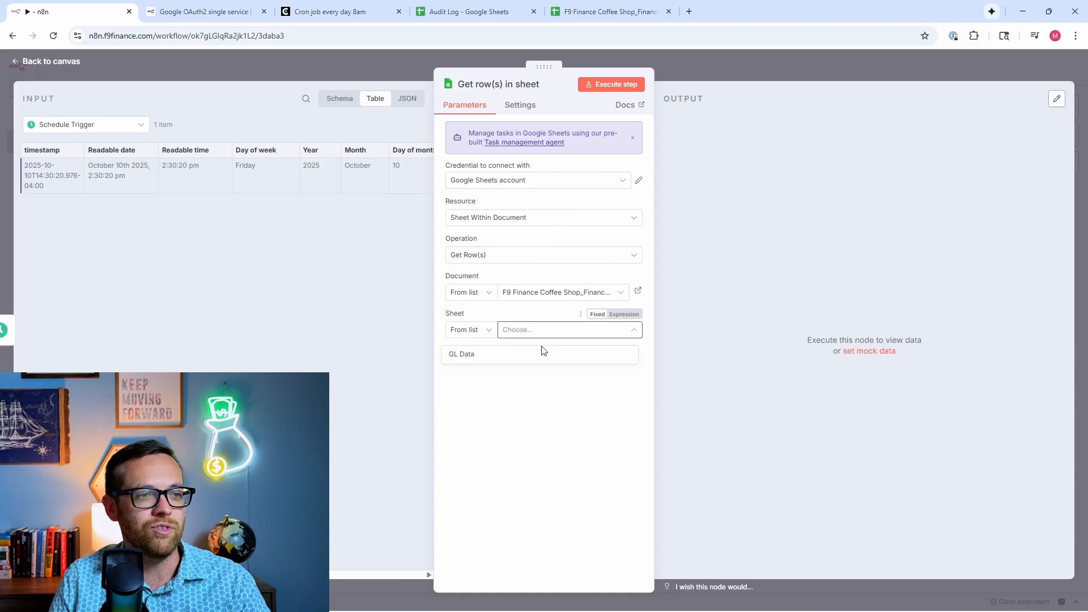
left_click(535, 355)
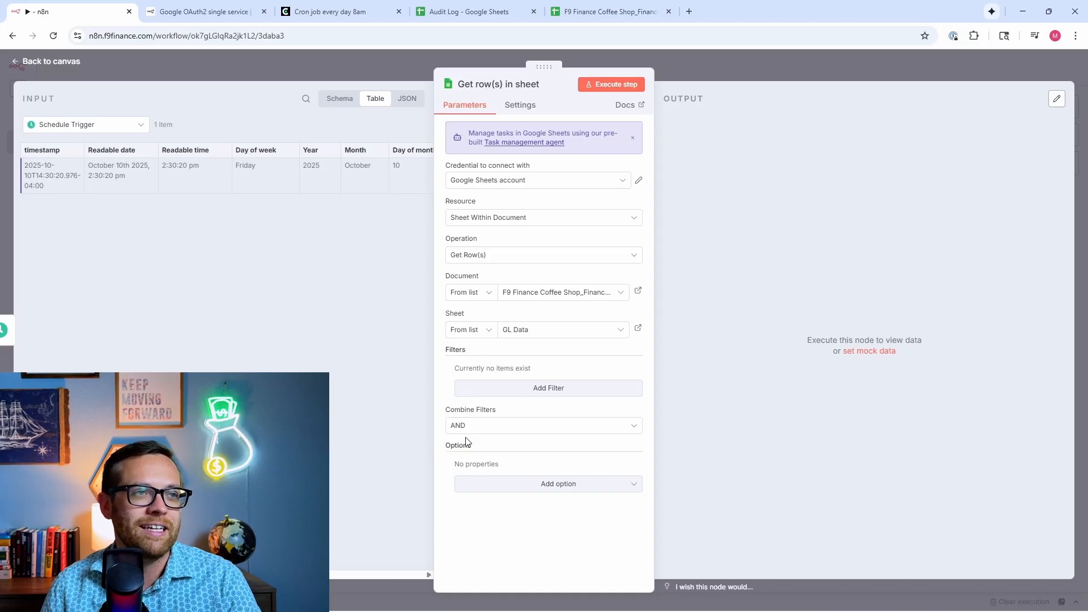
left_click(588, 85)
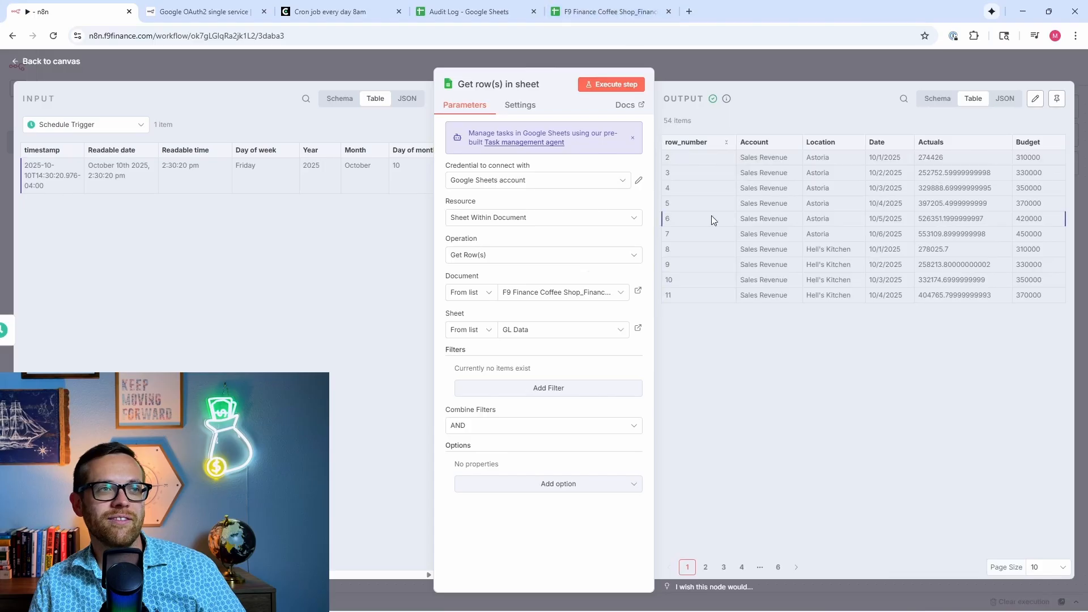
Compare the node's output with the source columns in the F9 Finance Coffee Shop_Financials spreadsheet, and return to n8n
left_click(583, 13)
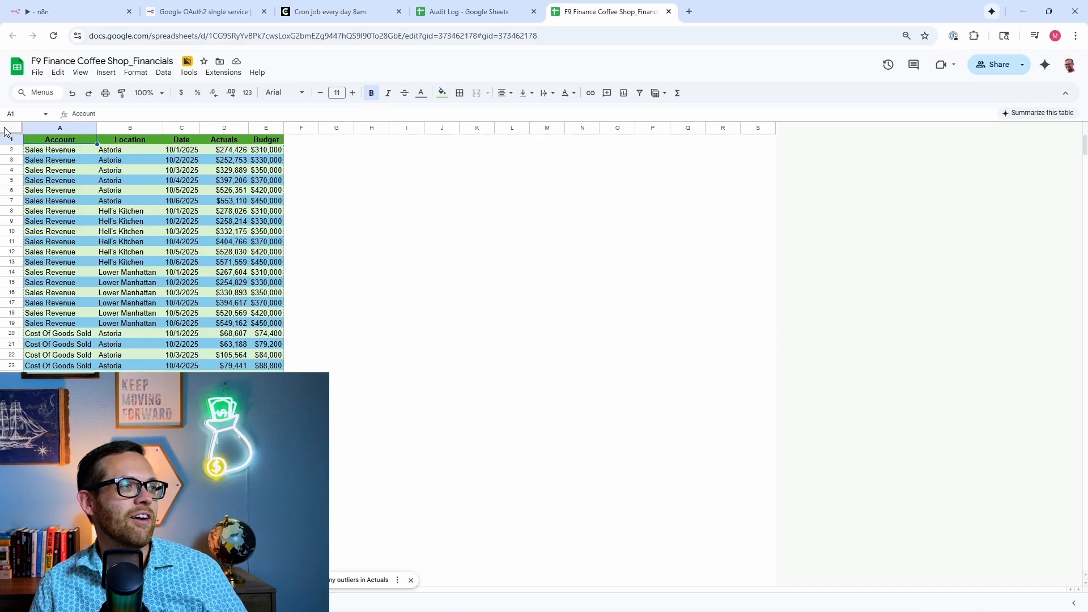
left_click(125, 142)
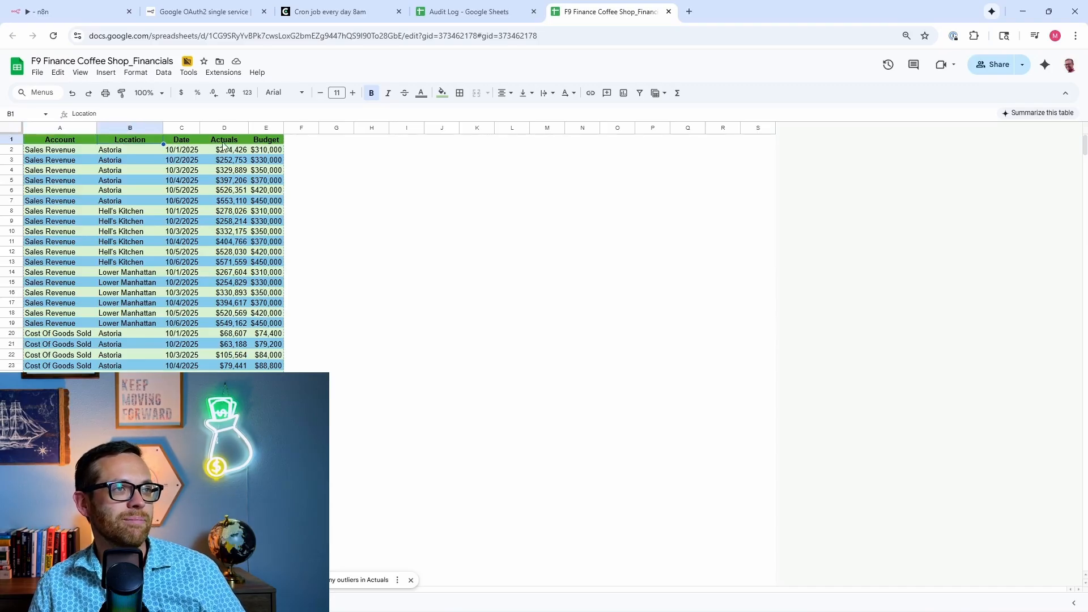
left_click(62, 12)
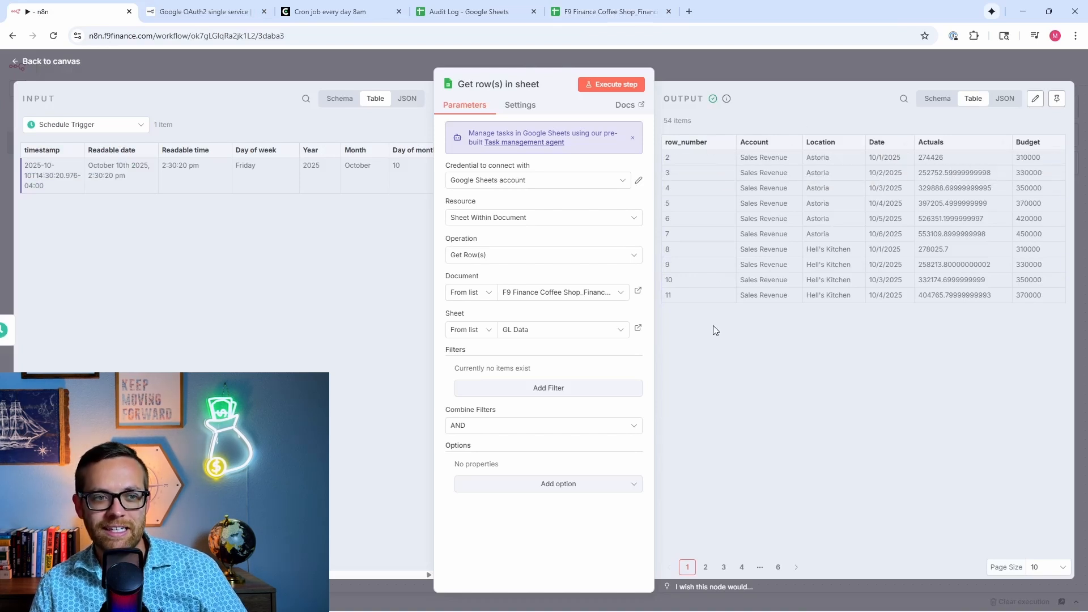
Return to the canvas, add an If node after Get row(s) in sheet, and show the Actuals and Budget input columns
left_click(743, 69)
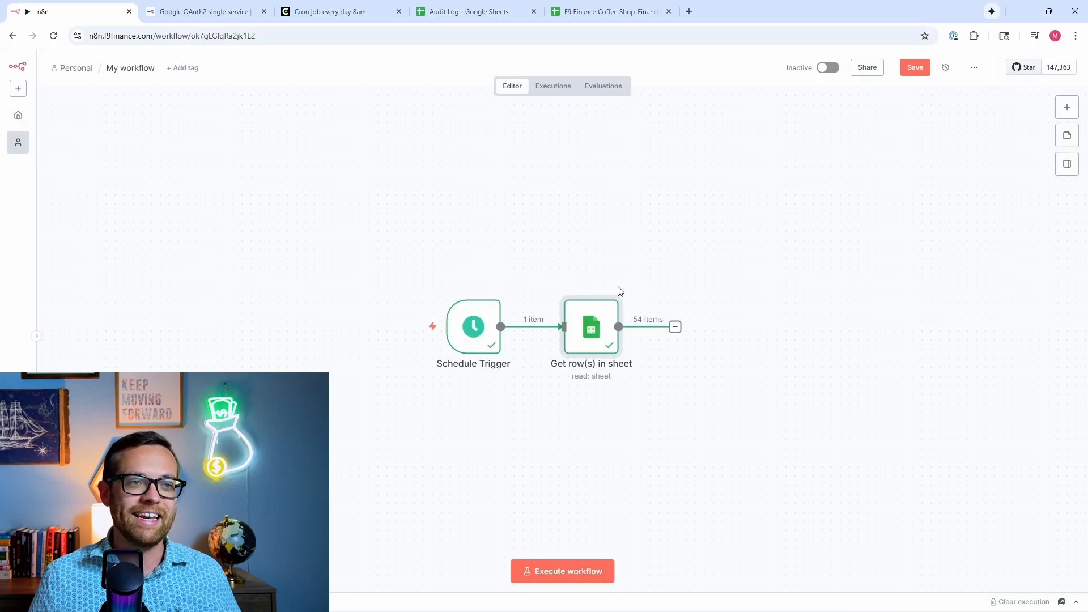
left_click(675, 328)
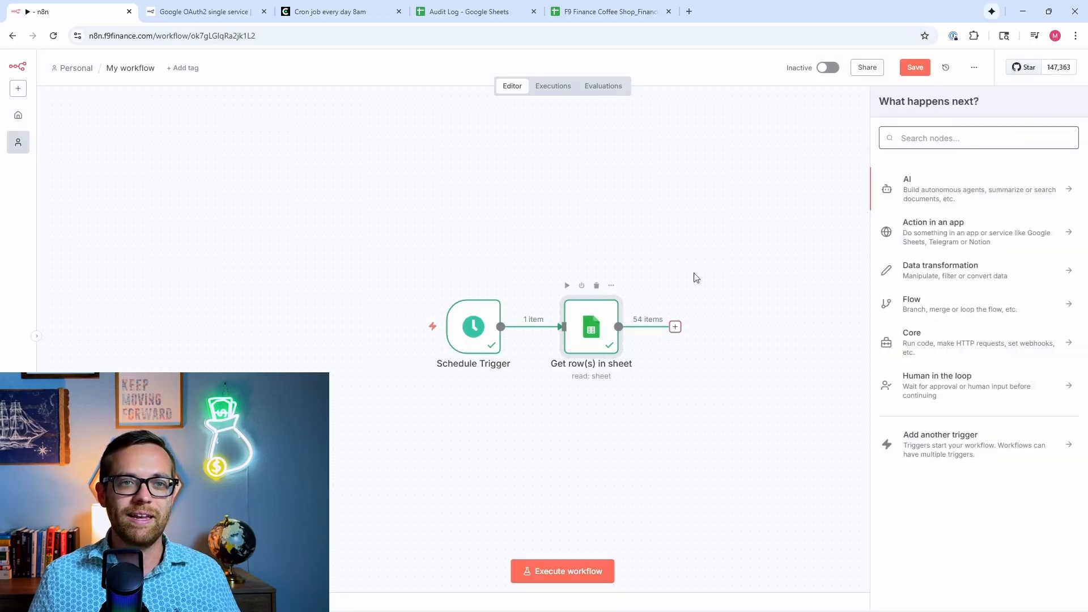
left_click(936, 306)
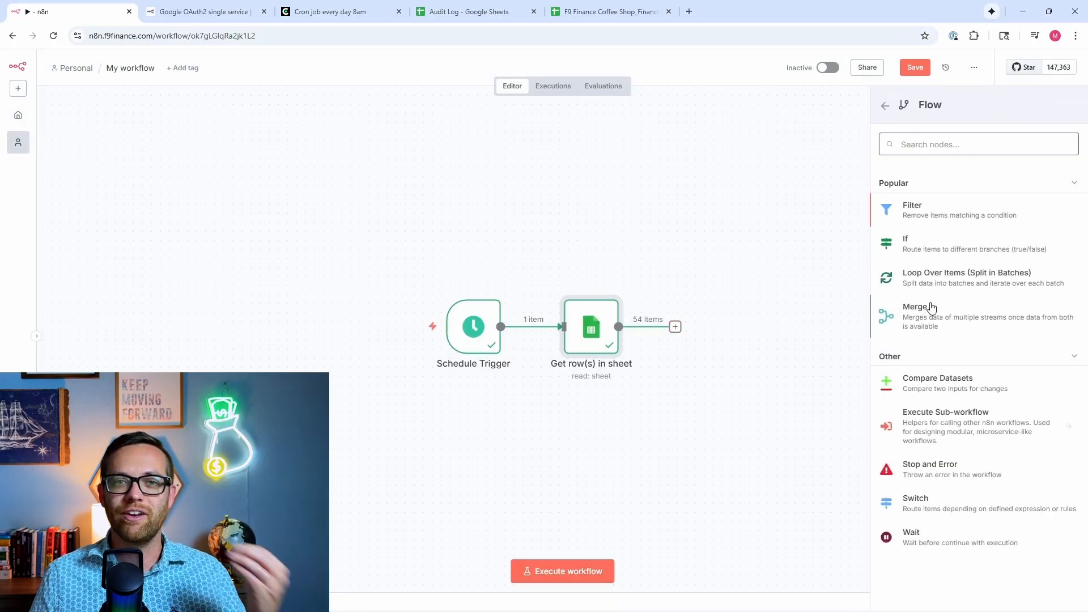
left_click(939, 245)
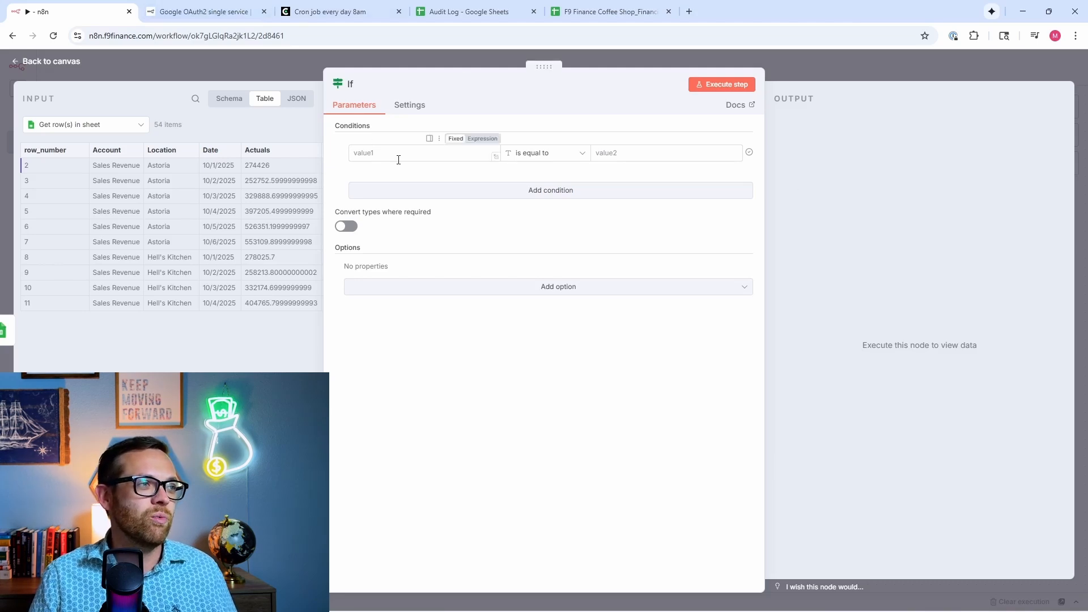
scroll(281, 155, "right", 3)
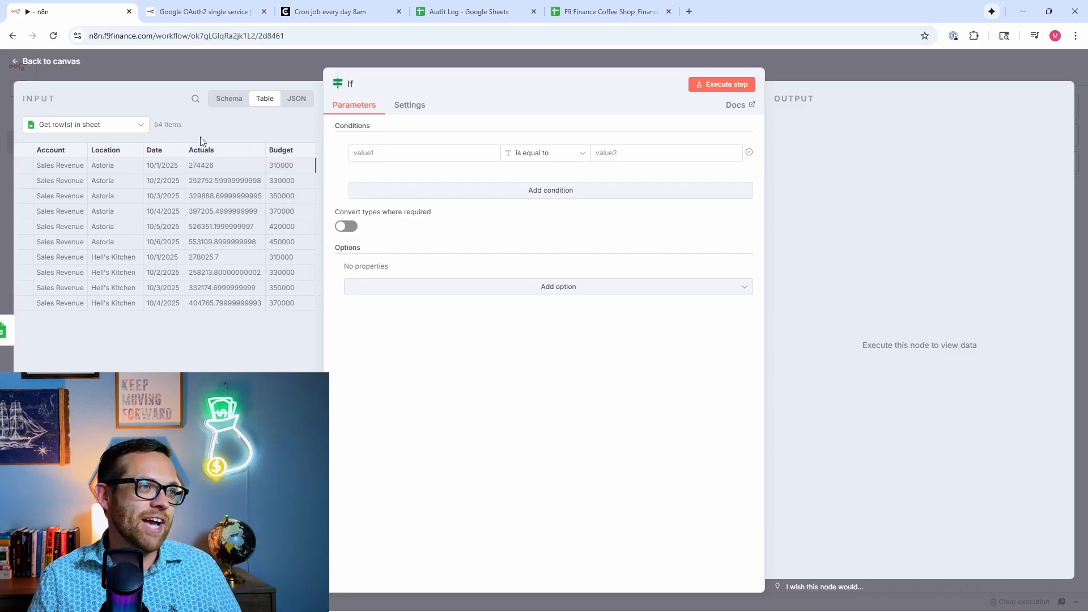
Set the If condition to the number comparison {{ $json.Actuals }} is greater than {{ $json.Budget*1.1 }}
left_click(423, 155)
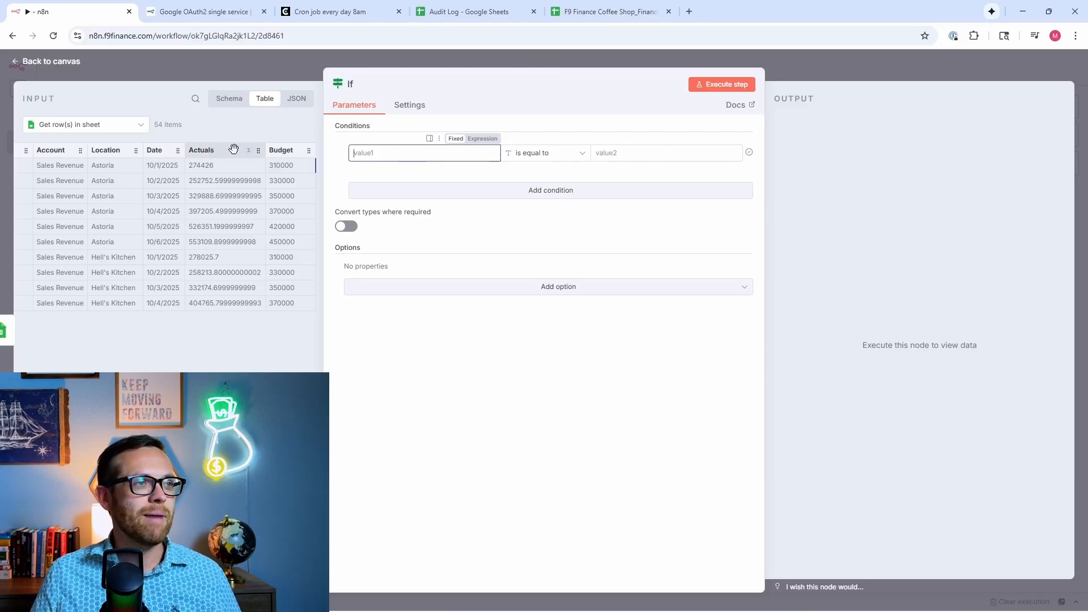
left_click_drag(214, 150, 415, 164)
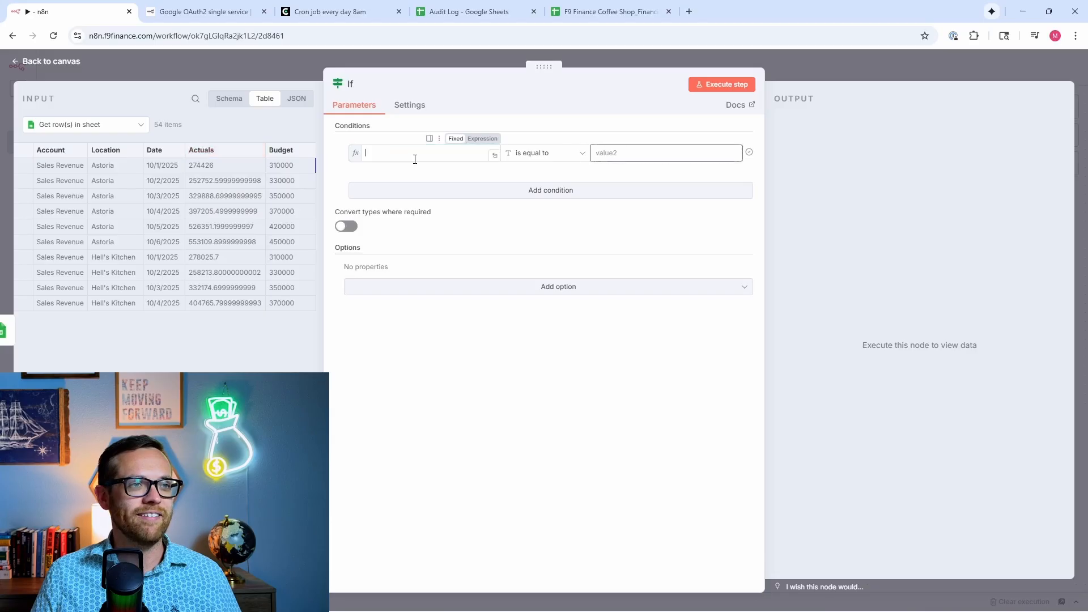
left_click(543, 155)
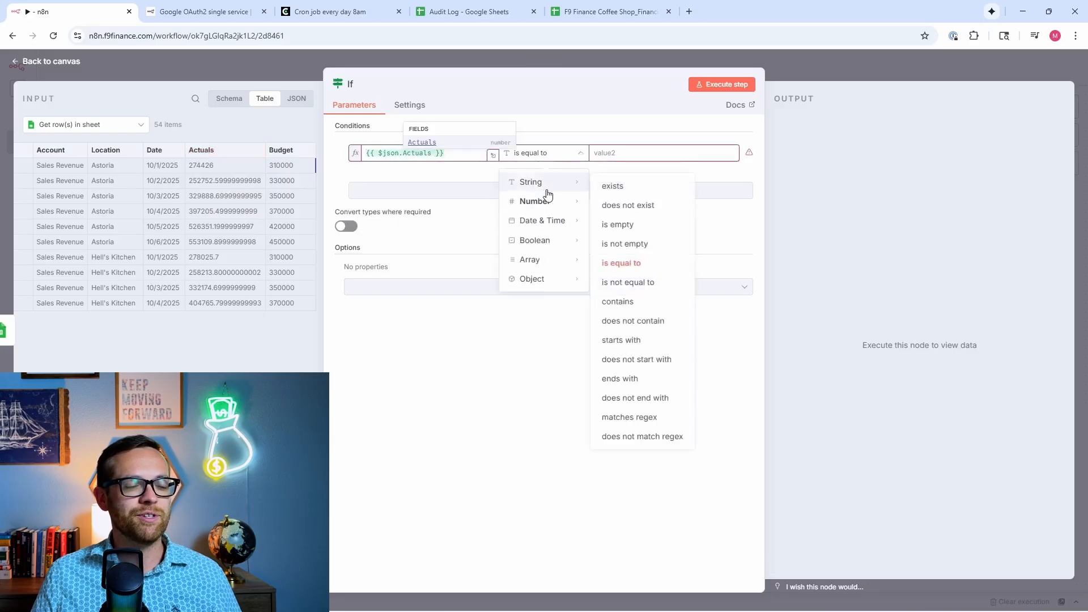
mouse_move(546, 207)
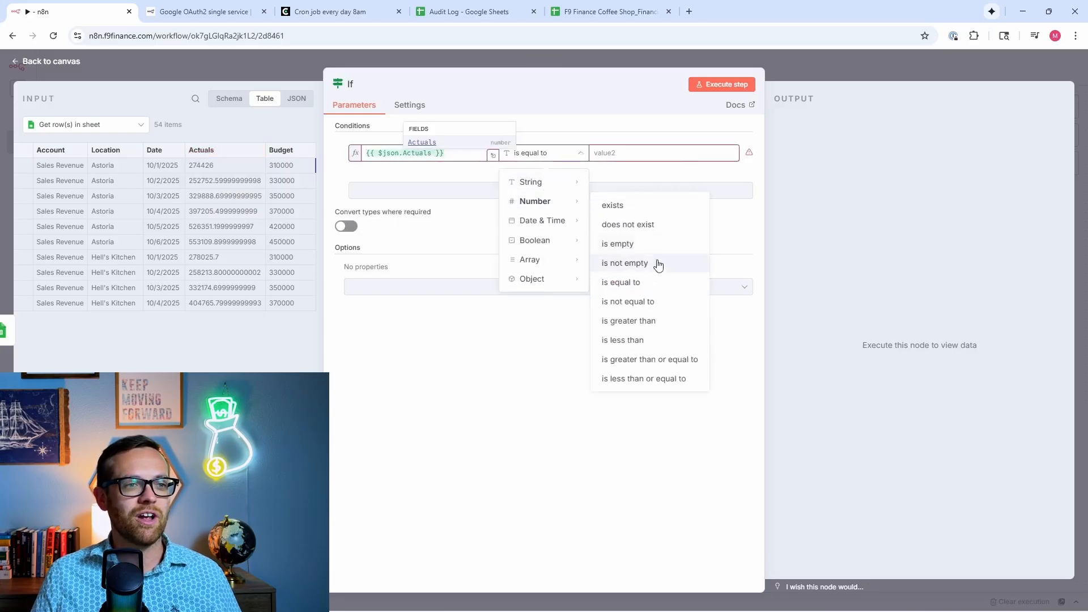
left_click(651, 323)
left_click_drag(281, 150, 629, 153)
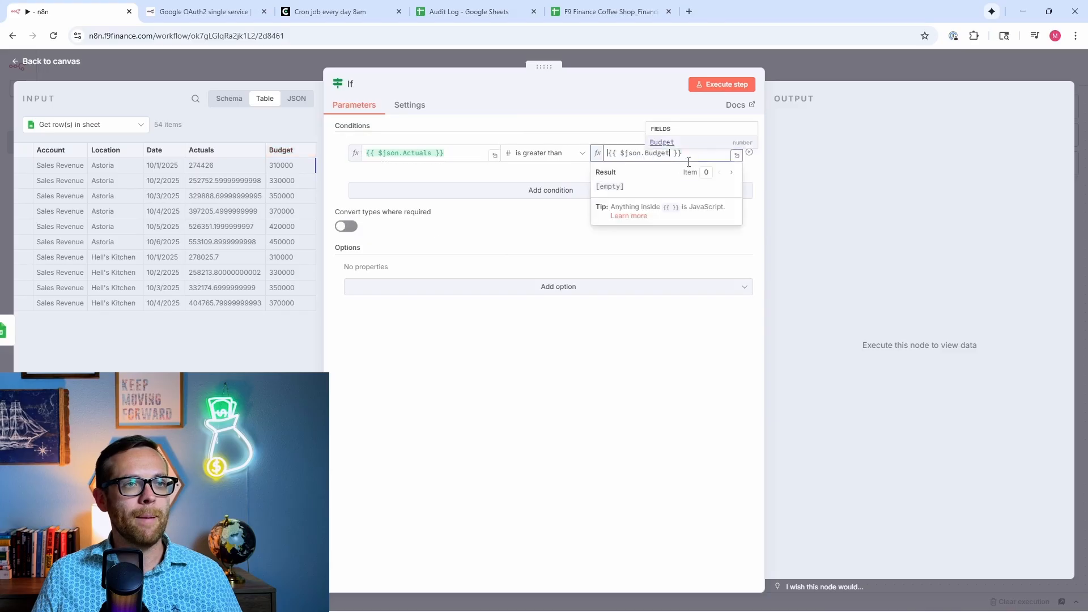
type("*")
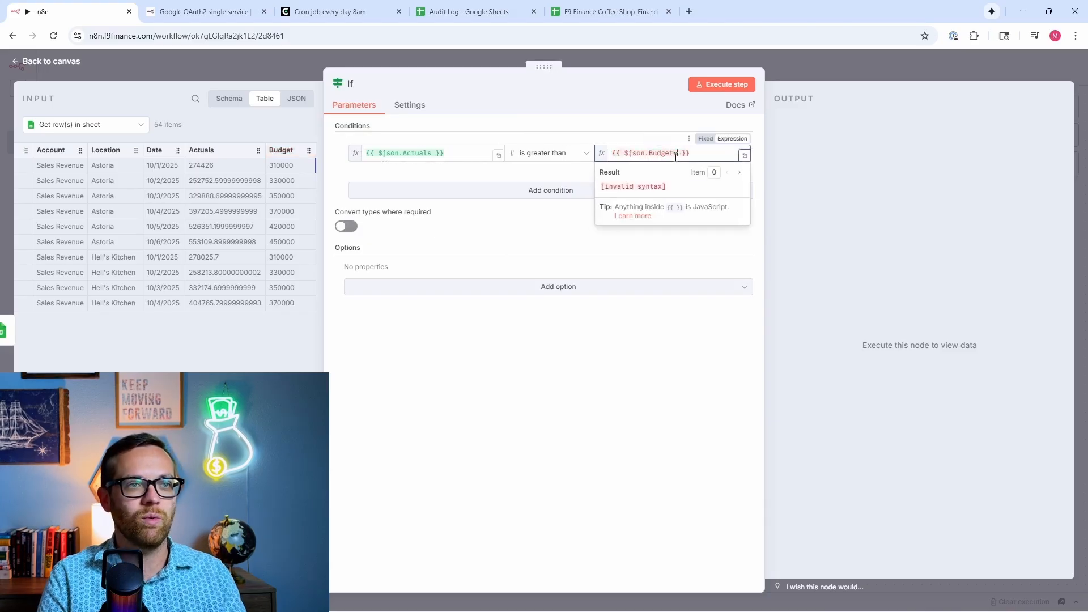
type("1.1")
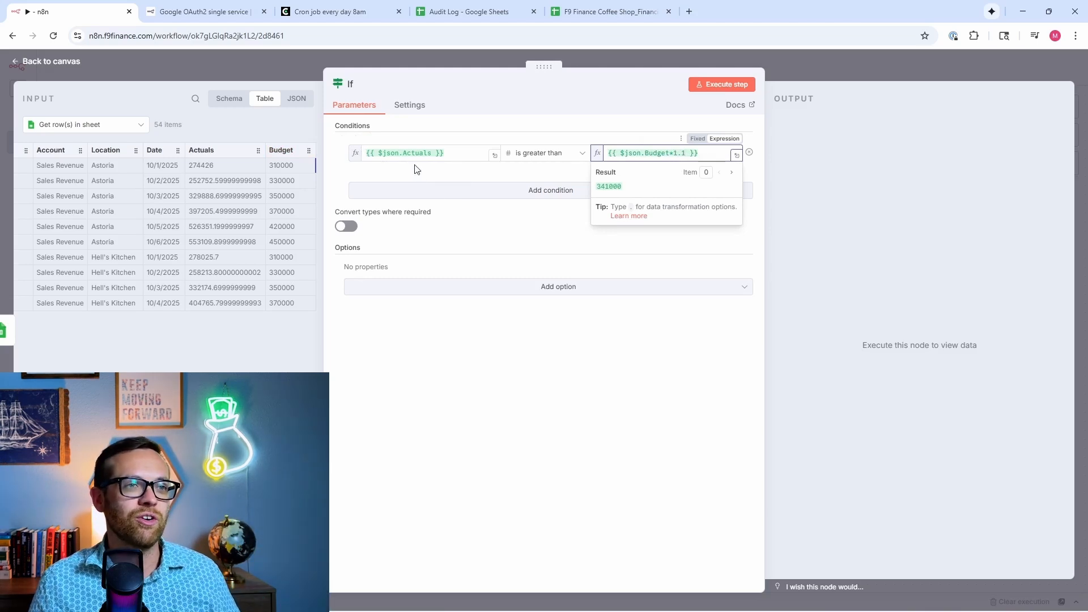
Execute the If node, compare the rows in its True and False branches, and return to the canvas
left_click(720, 86)
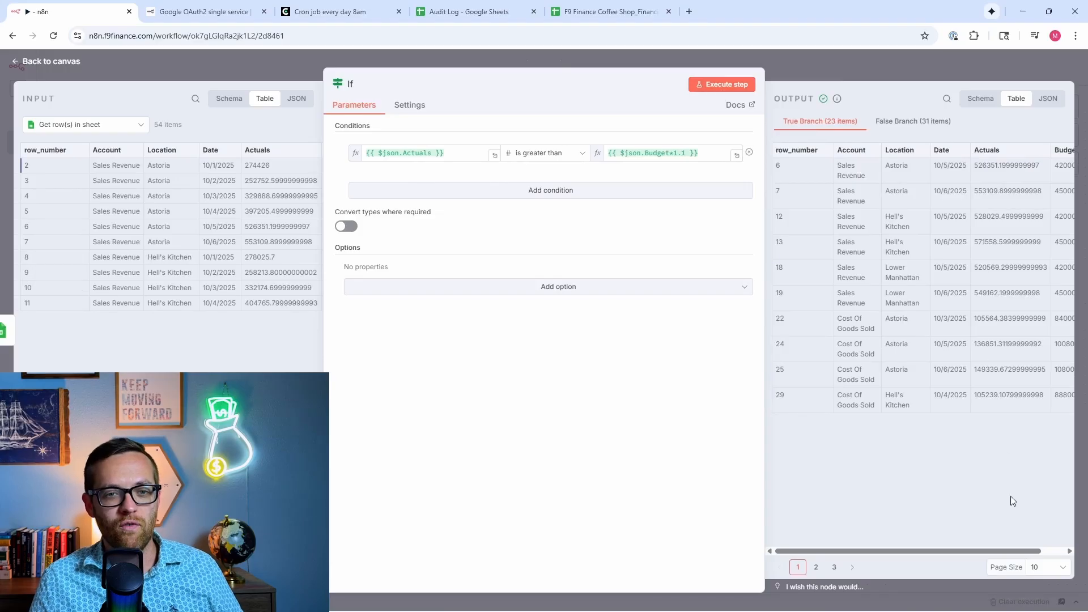
left_click_drag(1011, 553, 1021, 553)
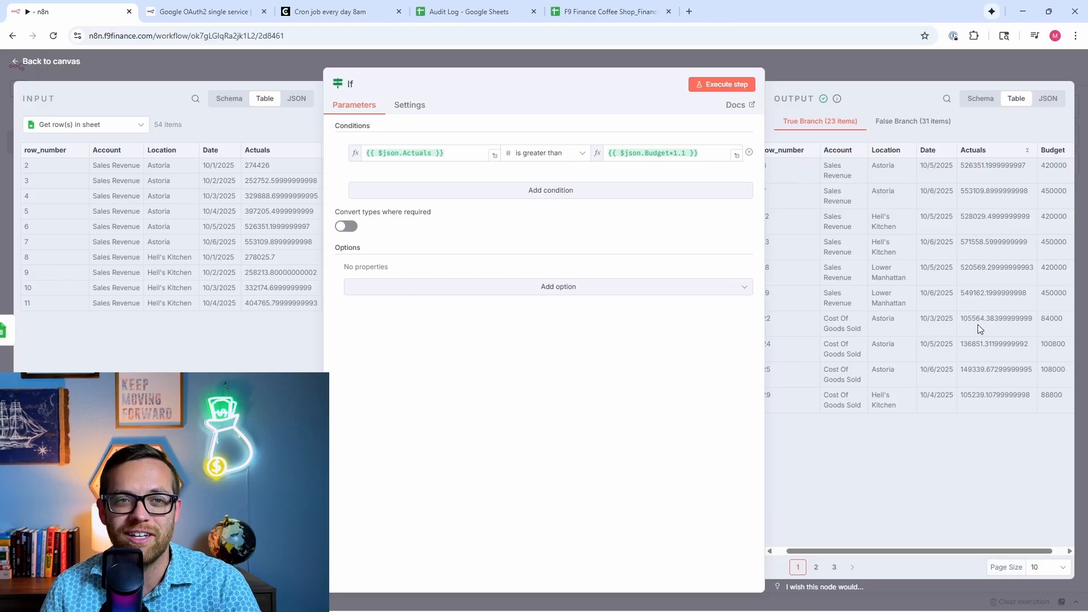
left_click(906, 121)
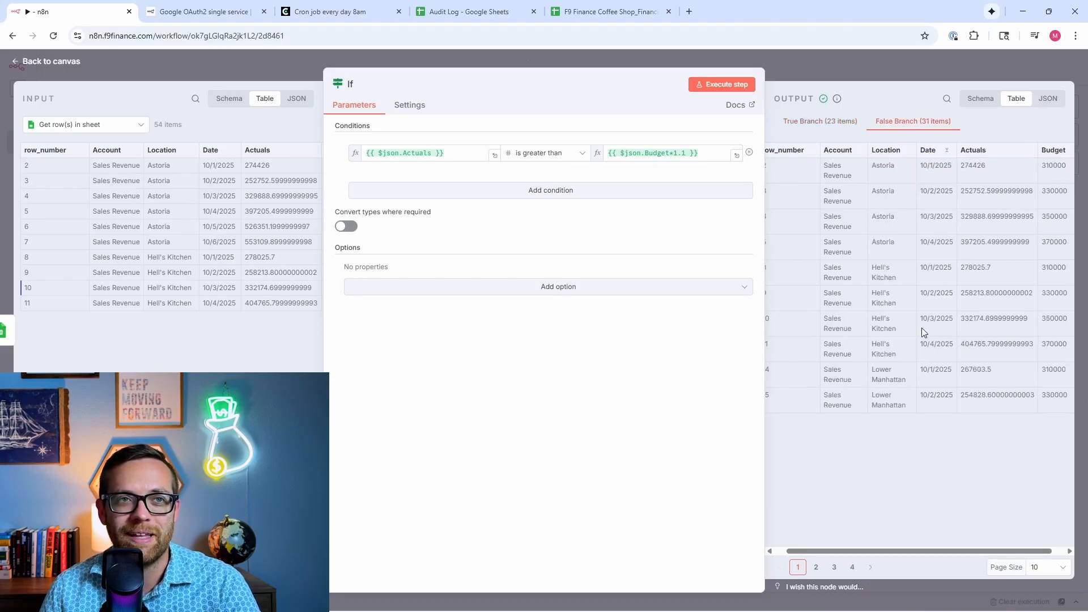
left_click(847, 59)
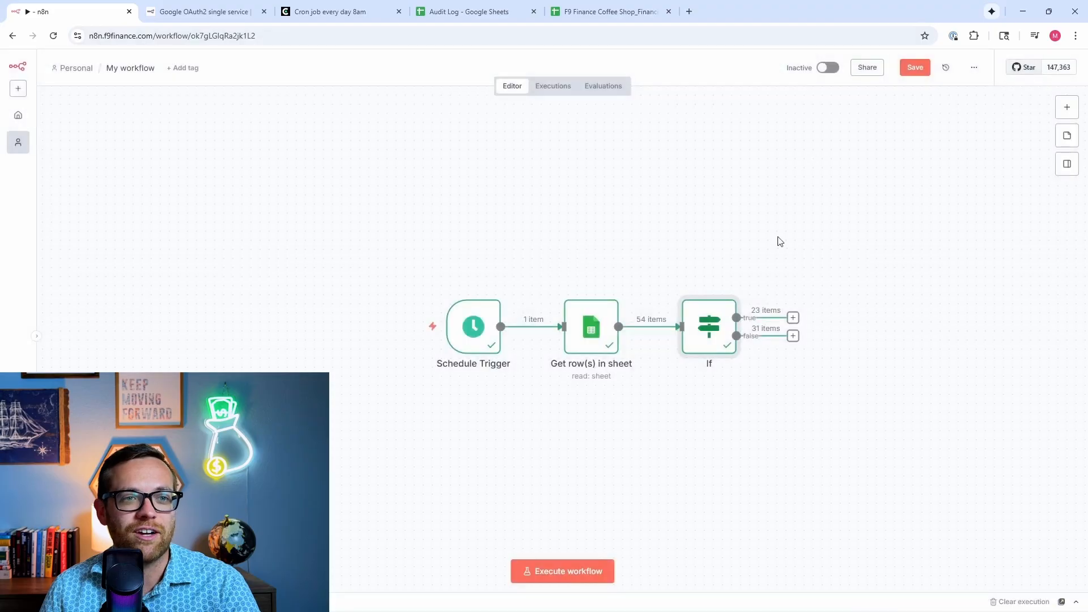
Add a Gmail Create a draft node to the If node's true output
left_click_drag(792, 318, 802, 250)
left_click_drag(793, 335, 807, 394)
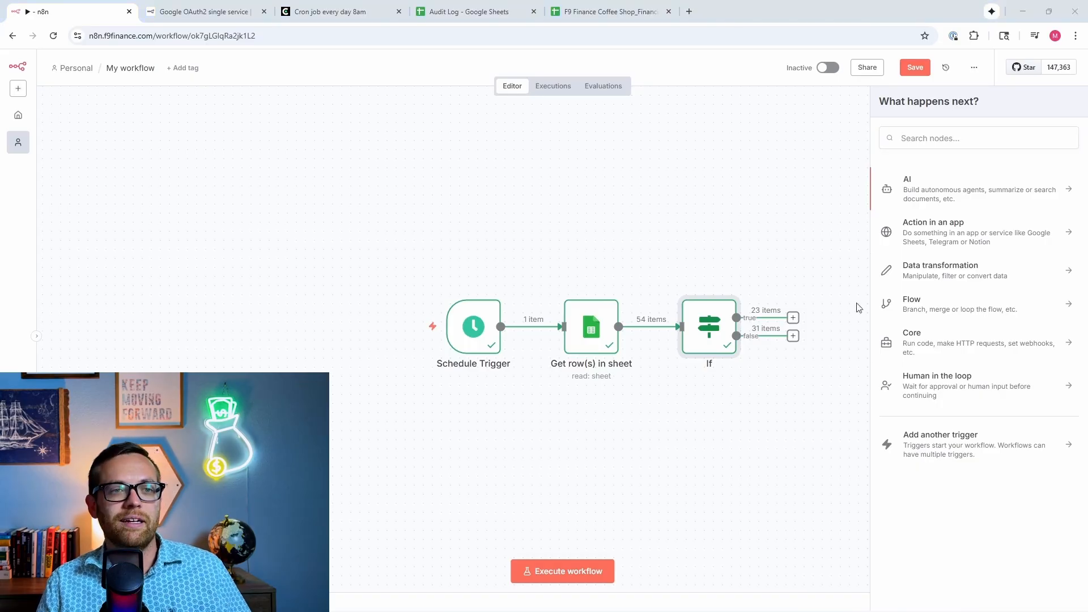
left_click(792, 319)
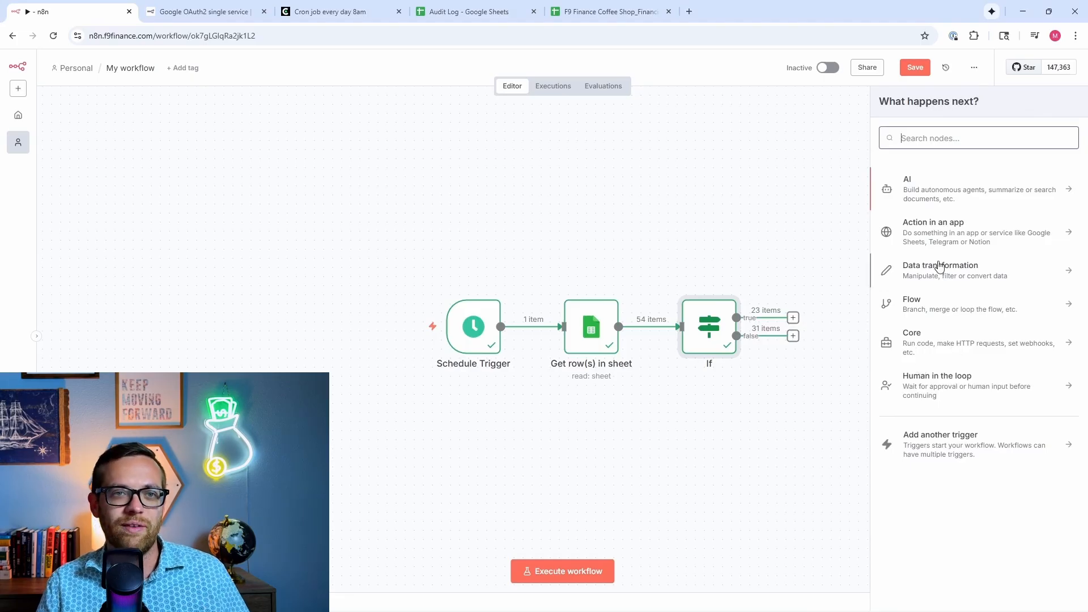
left_click(945, 223)
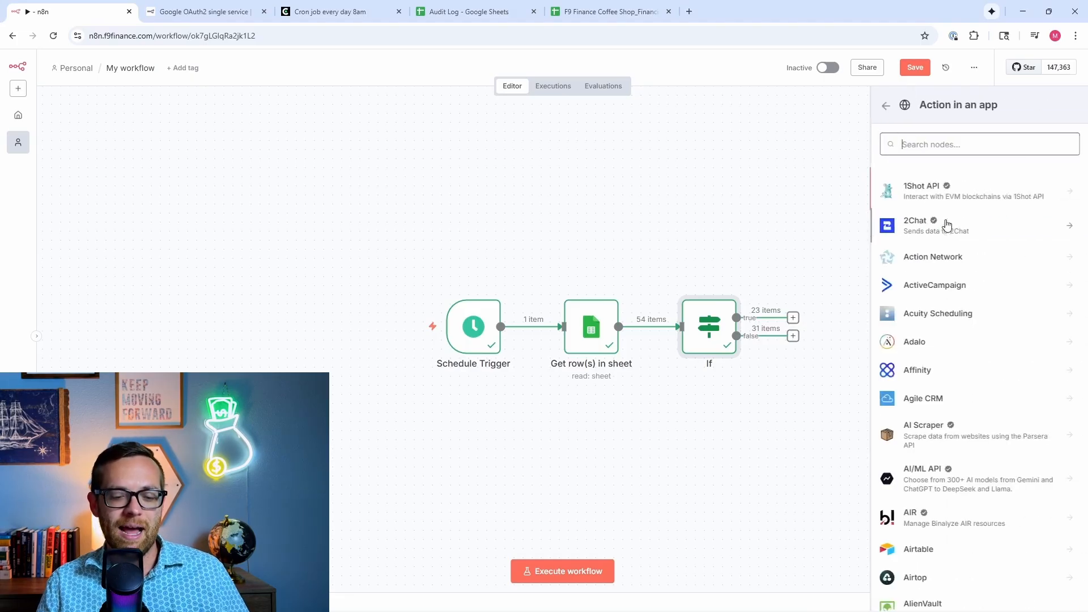
type("gmail")
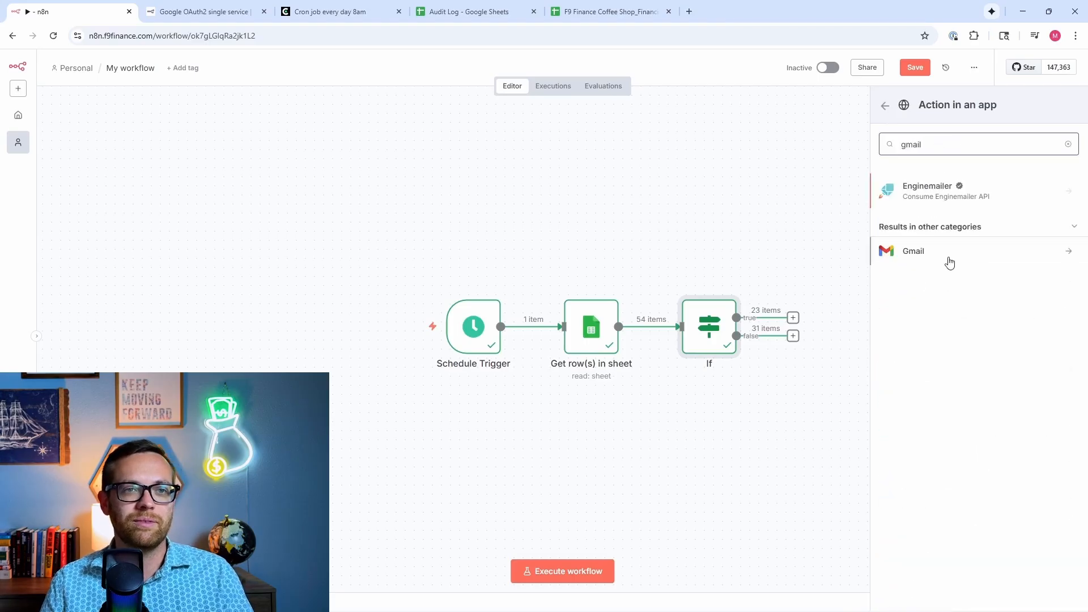
left_click(947, 258)
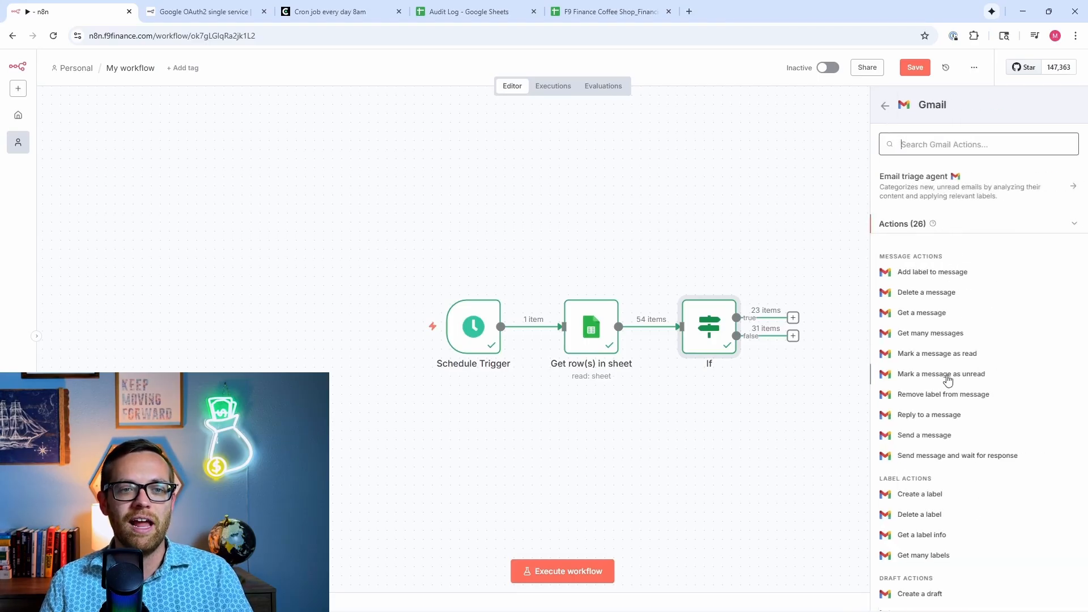
scroll(952, 419, "down", 5)
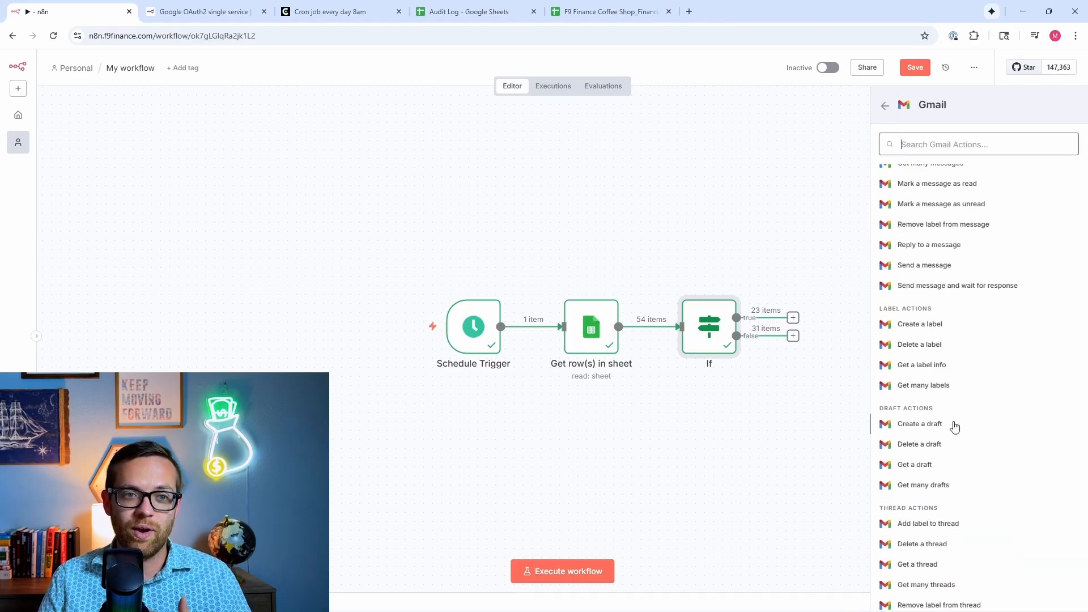
left_click(936, 426)
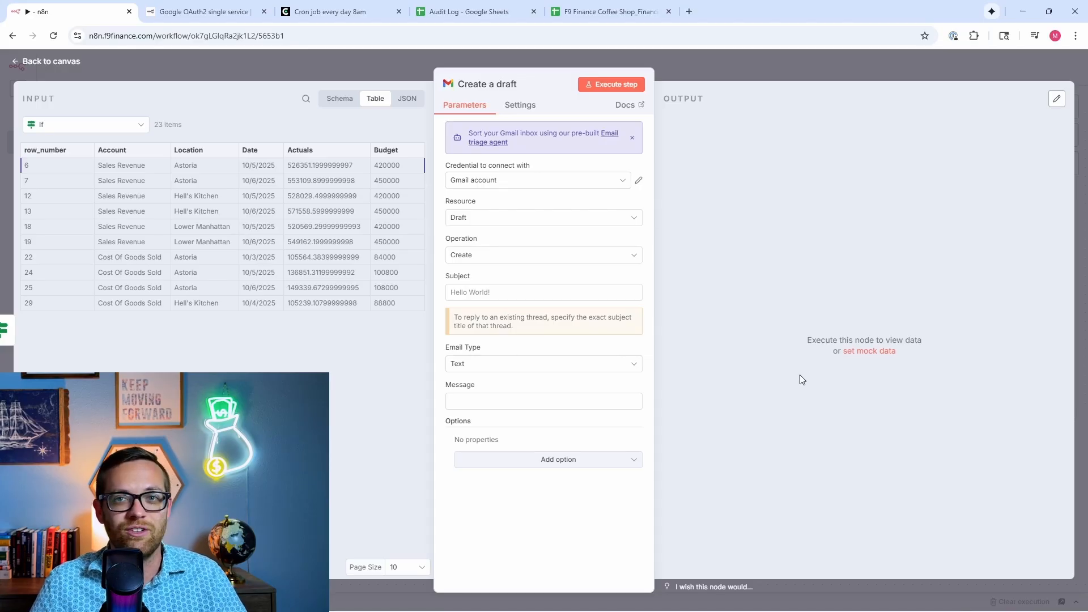
Review the credential, resource and operation choices of the Gmail draft node, selecting Create as the operation
left_click(561, 180)
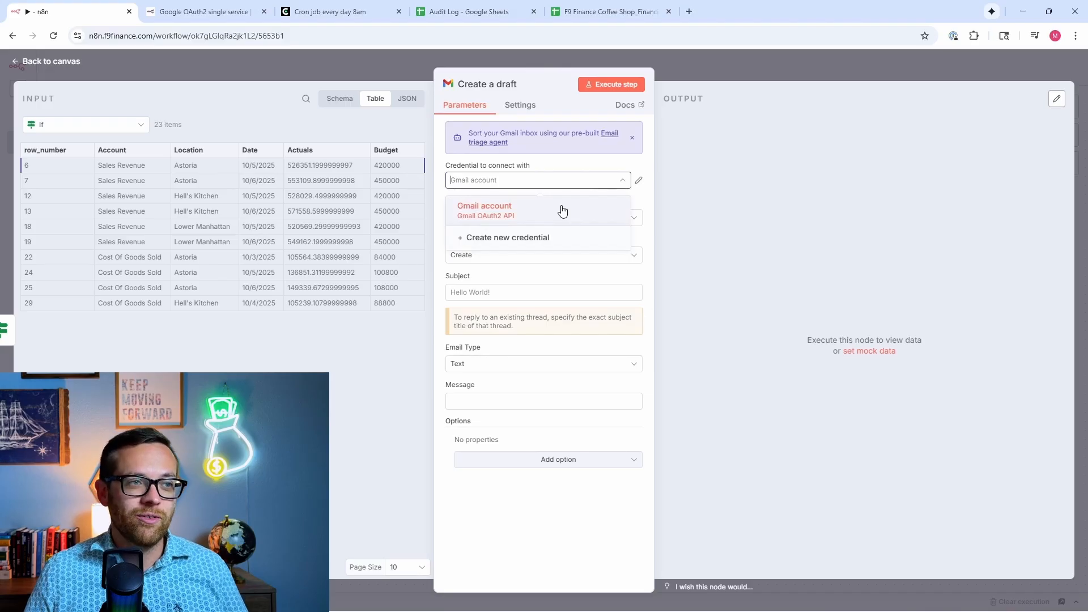
left_click(566, 236)
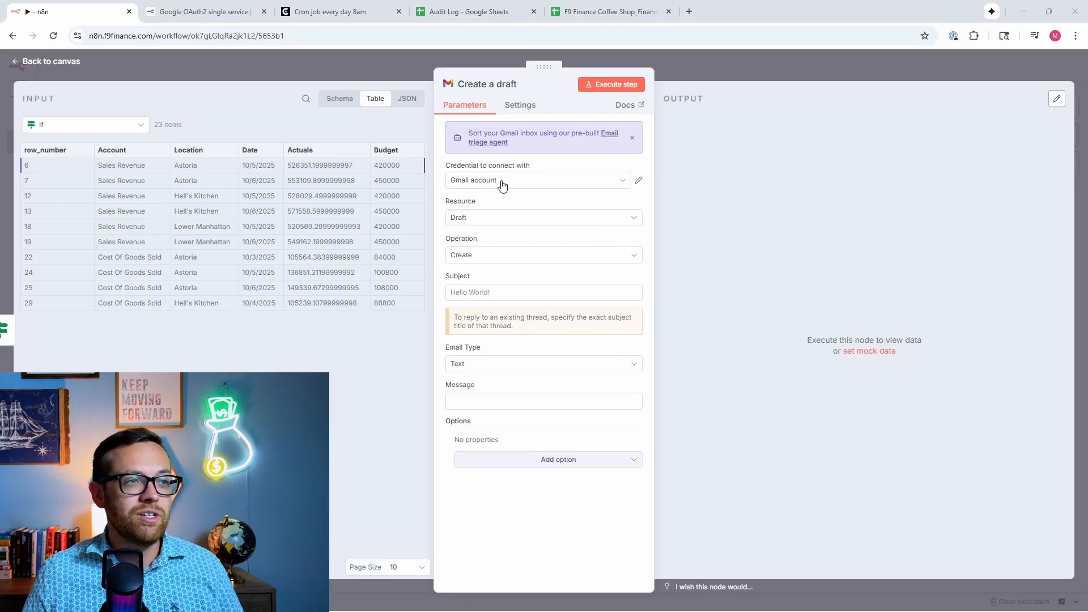
left_click(495, 217)
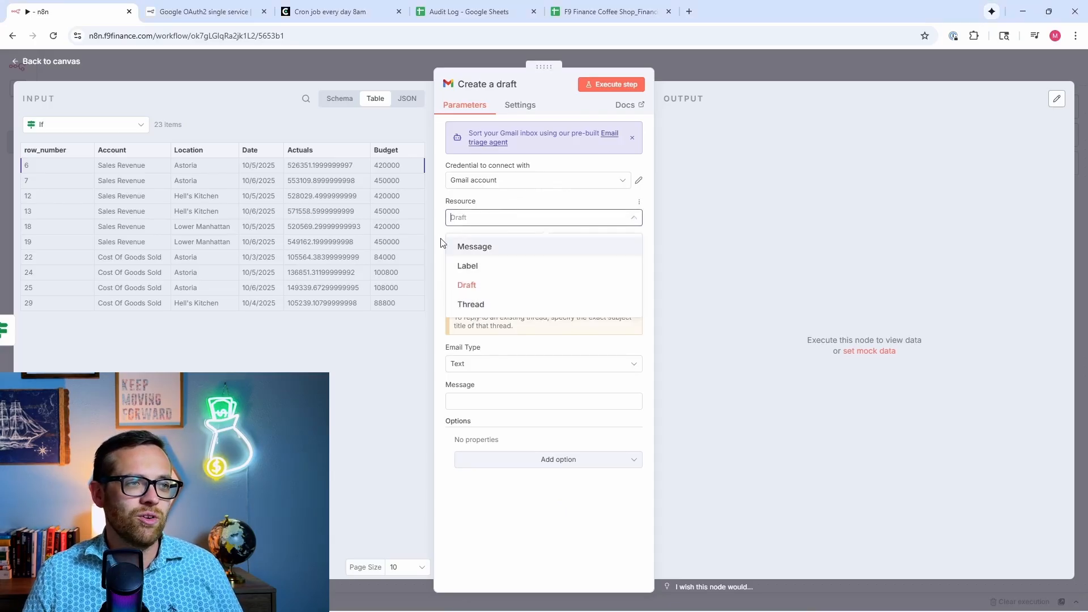
left_click(441, 240)
left_click(479, 258)
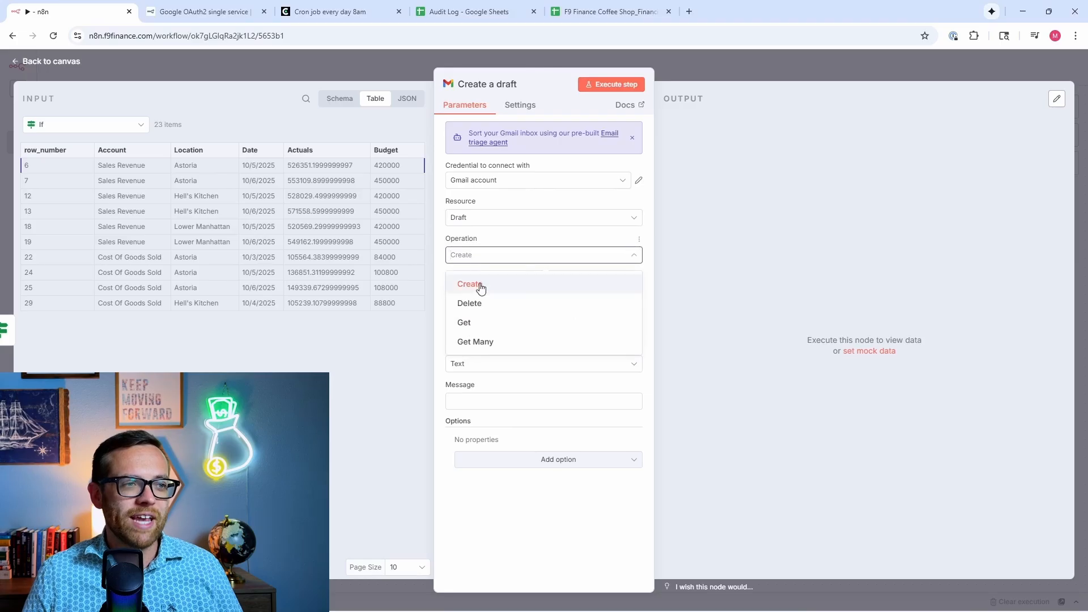
left_click(480, 285)
left_click(479, 260)
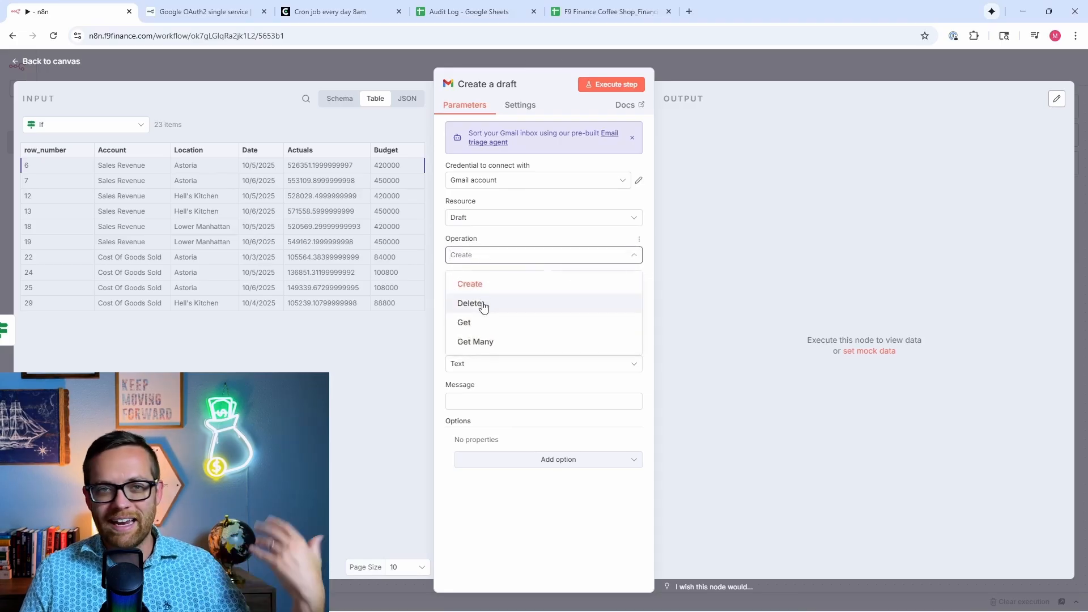
left_click(474, 285)
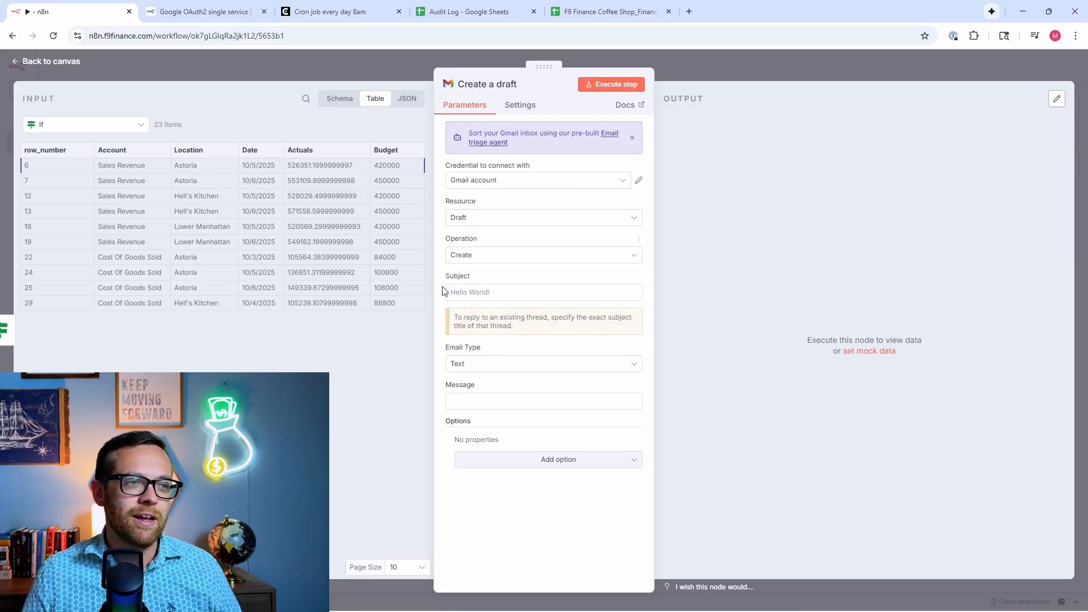
Set the draft's subject to "Budget Alert: Over 10% Threshold"
left_click(475, 294)
type("Budg")
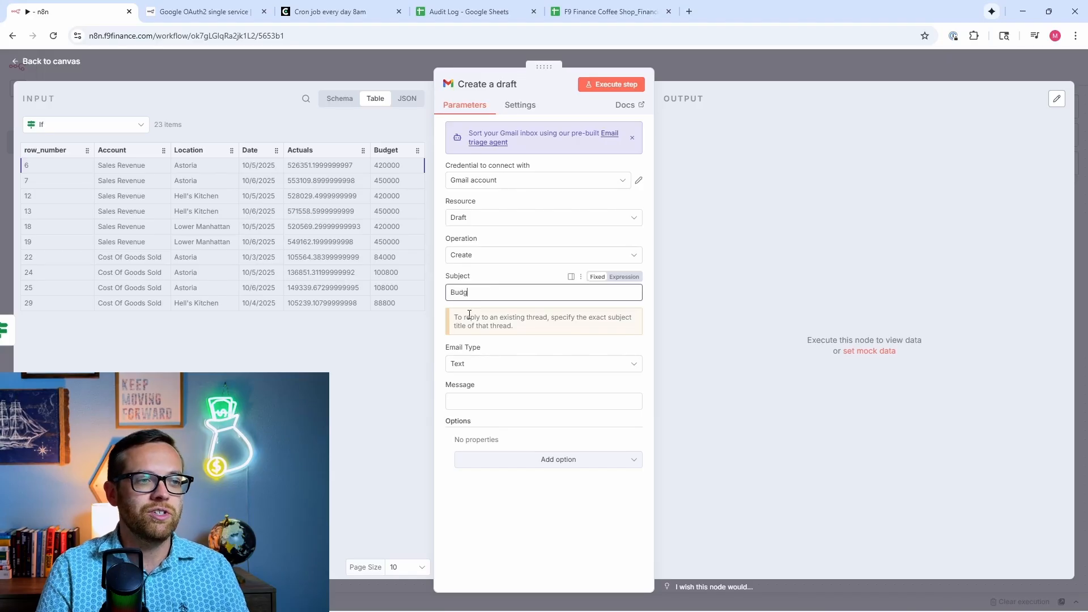
type("et Alert")
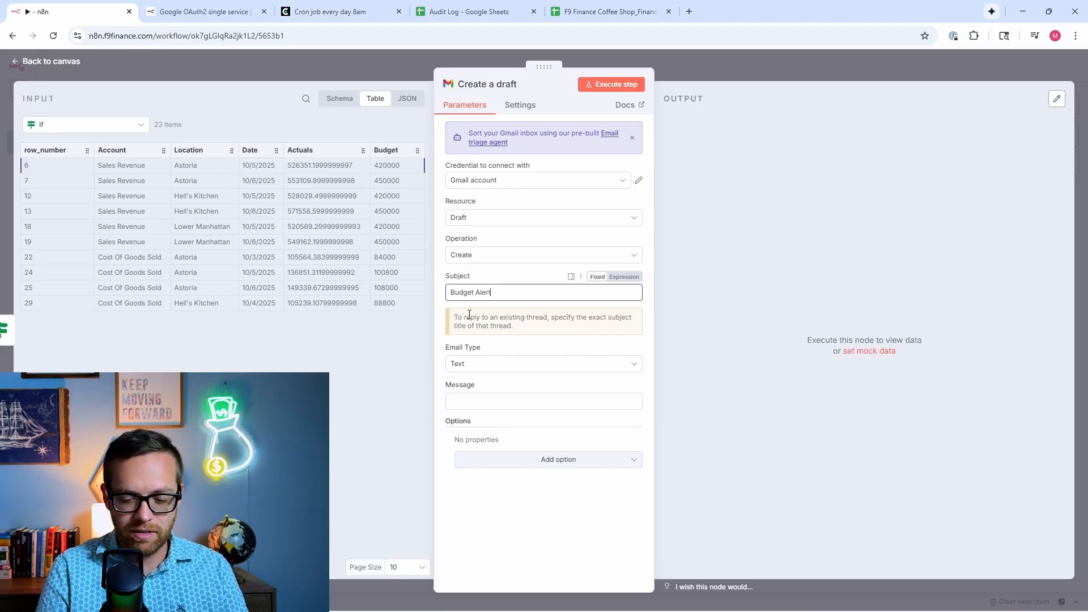
type(": Over 10")
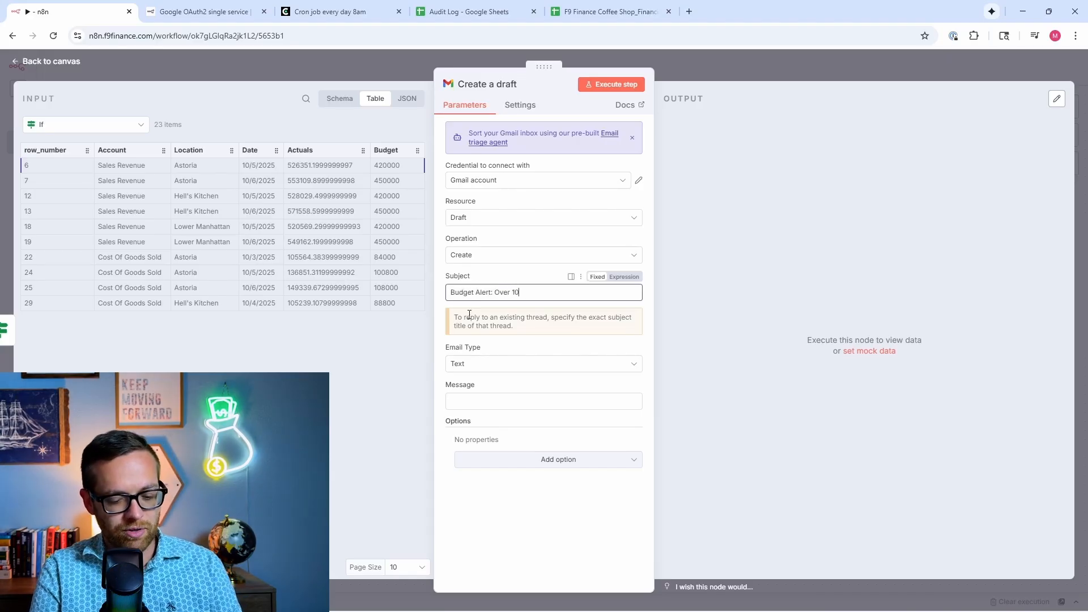
type("% Threshold")
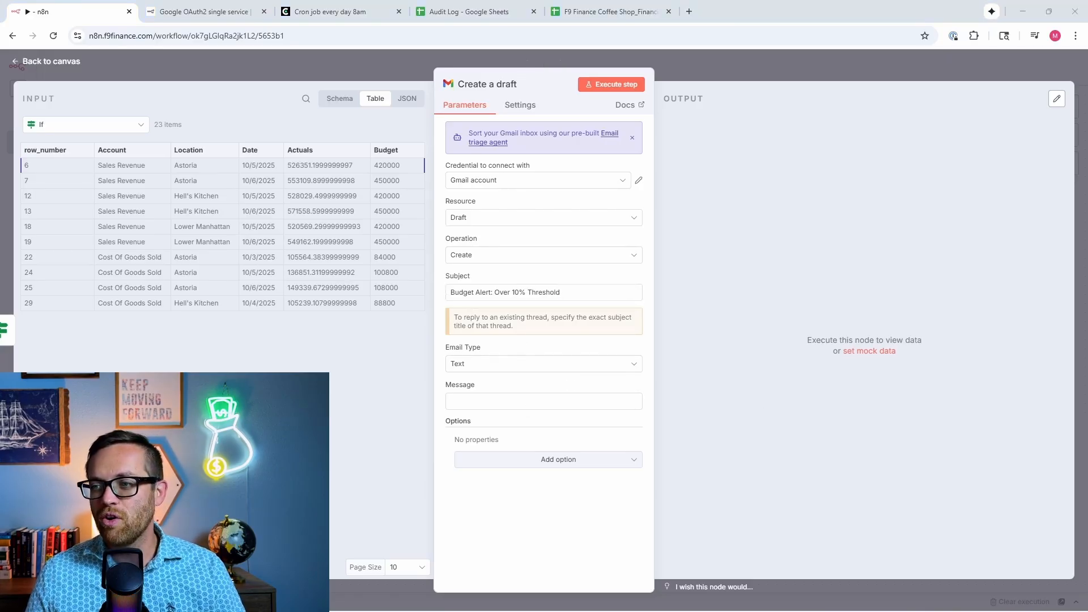
Enter the message "The following cost centers exceeded budget: {{ $json["Account"] }} is at {{ $json["Actuals"] }} vs {{ $json["Budget"] }}" and execute the step
left_click(516, 402)
type("The following cost centers exceeded budget: {{ $json[\"Account\"] }} is at {{ $json[\"Actuals\"] }} vs {{ $json[\"Budget\"] }}")
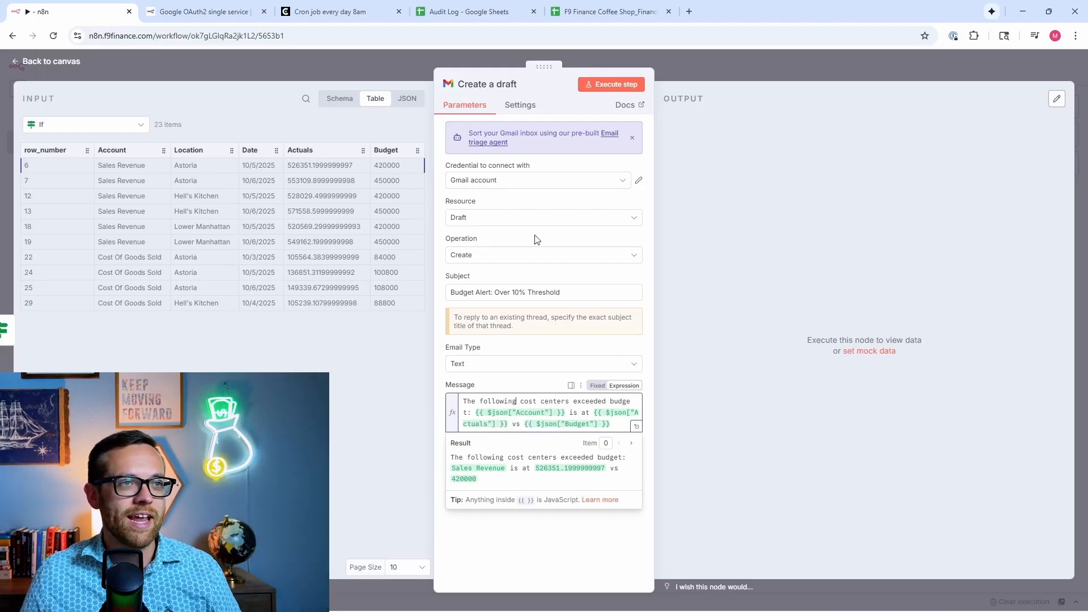
left_click(610, 86)
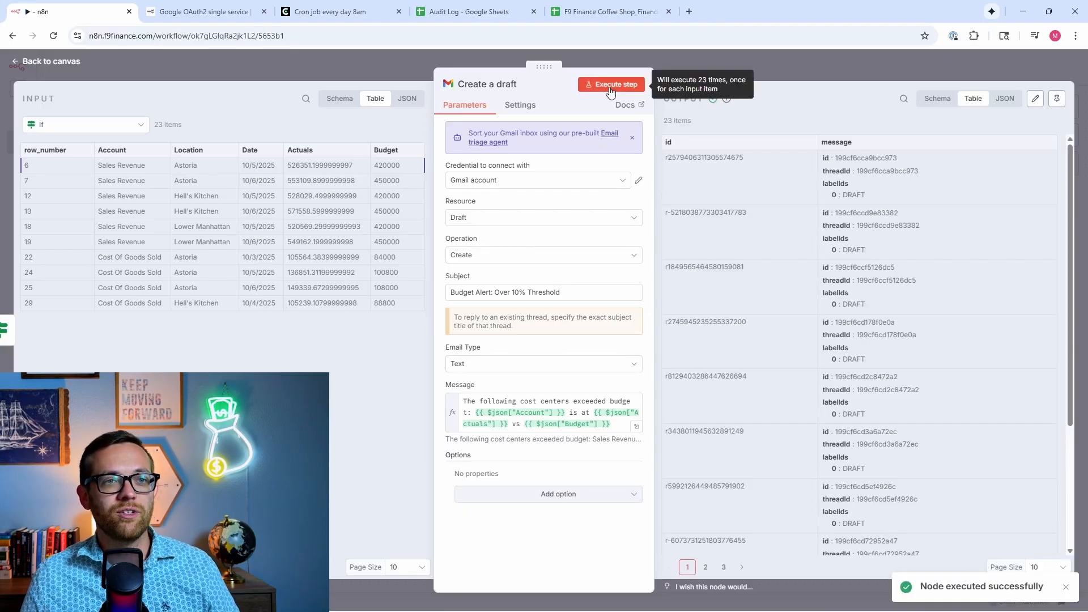
Switch to the Gmail drafts folder and open the topmost Budget Alert draft to check its subject and message
scroll(868, 162, "down", 3)
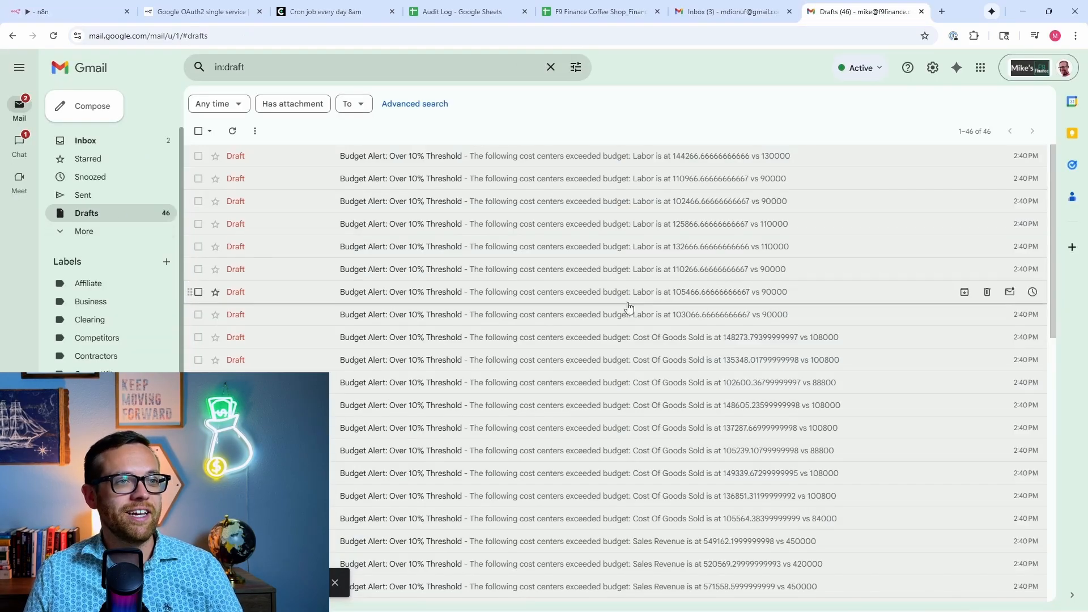
left_click(576, 163)
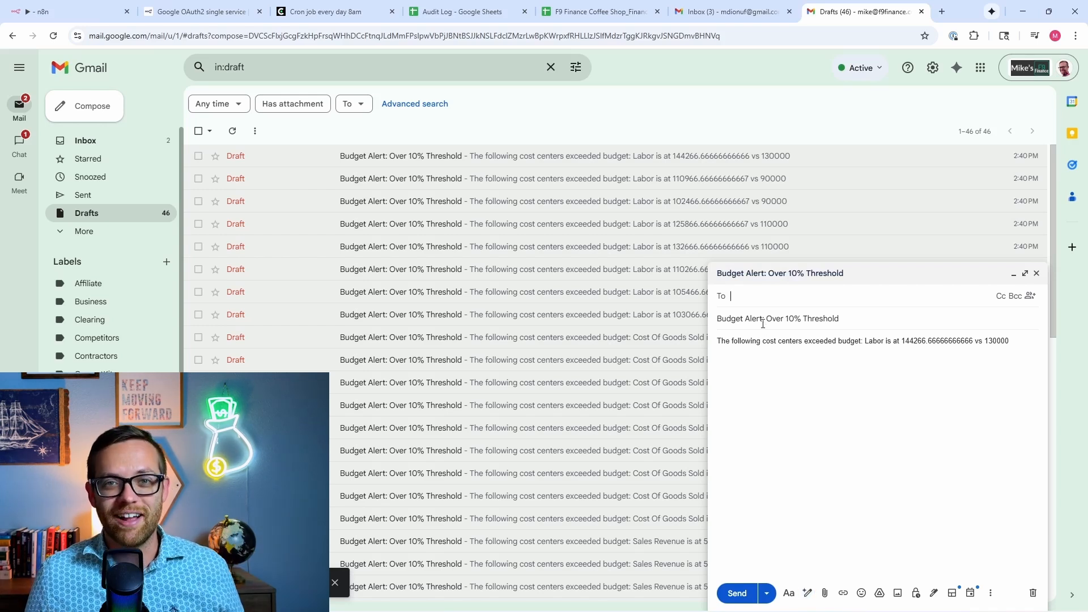
left_click(909, 342)
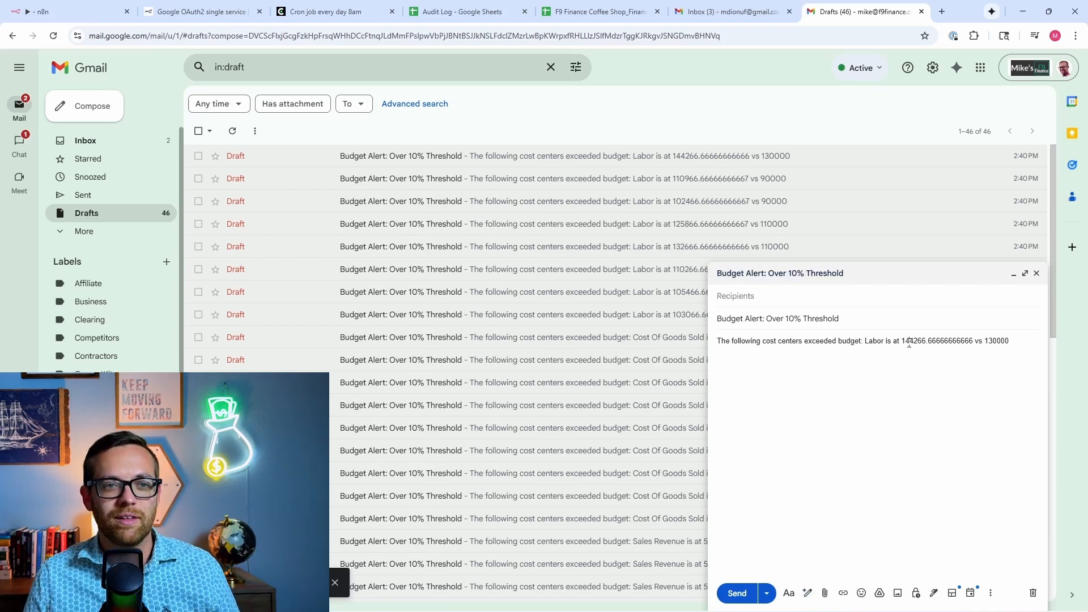